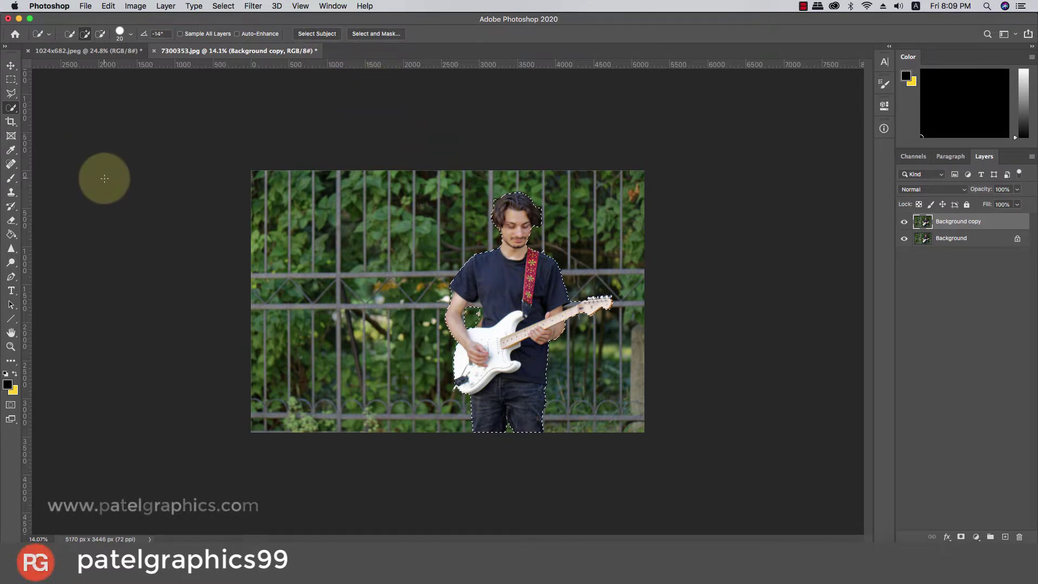
- Subtract the background near the armpit from the guitarist selection
scroll(432, 303, up, 5)
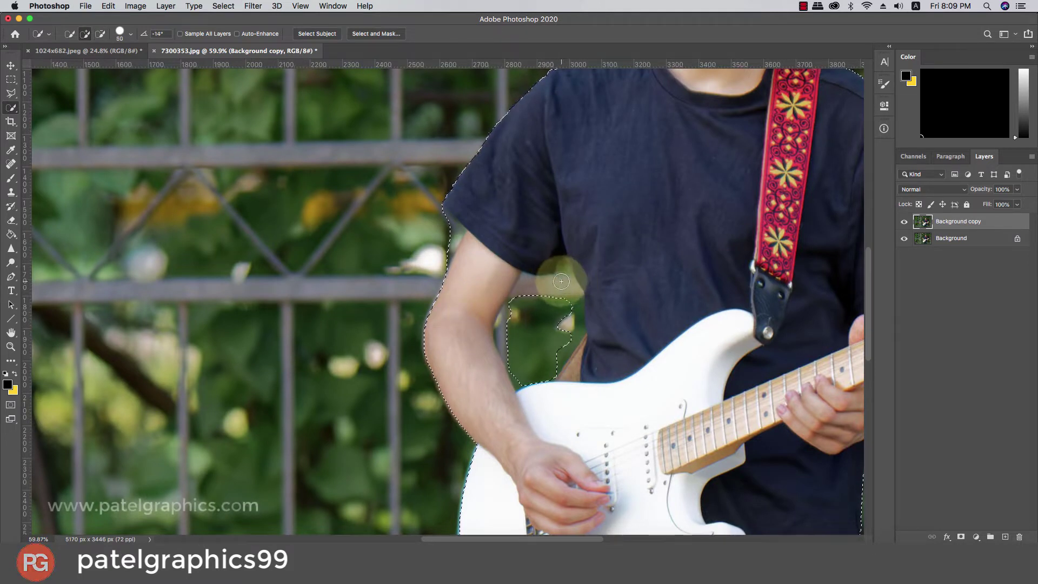
alt+click(564, 281)
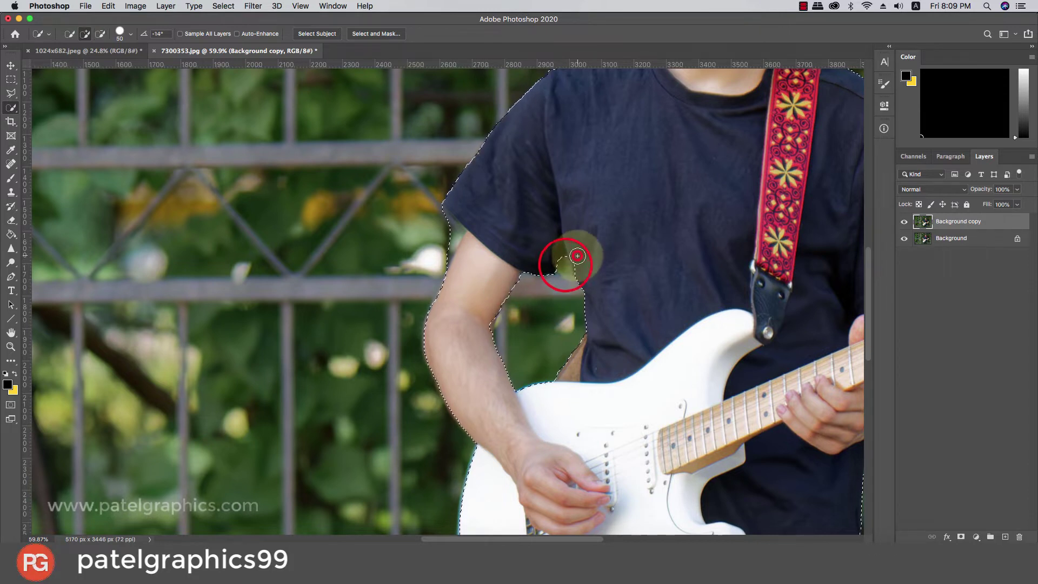
alt+click(572, 242)
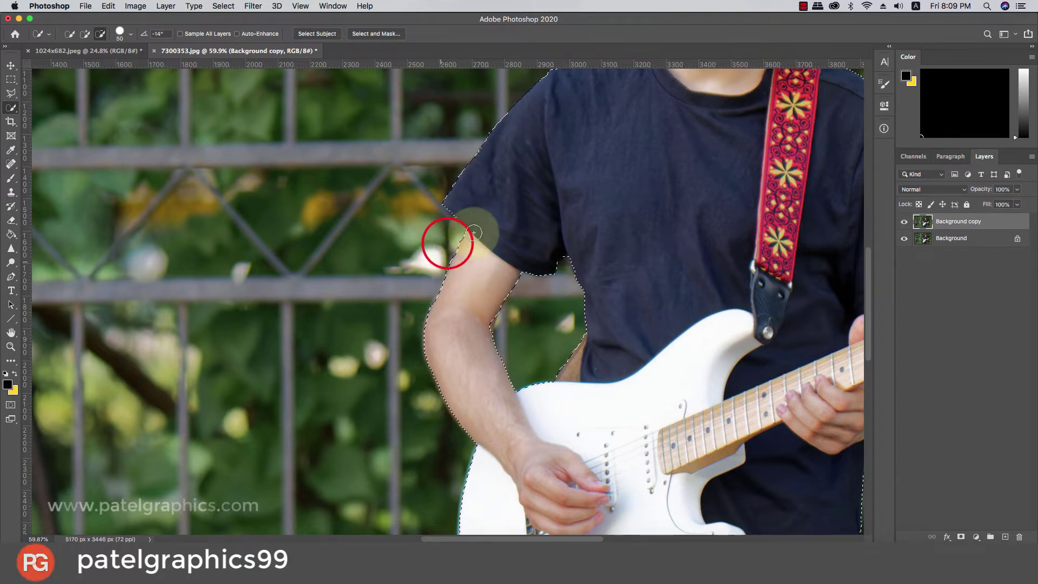
scroll(489, 221, up, 1)
scroll(489, 244, down, 4)
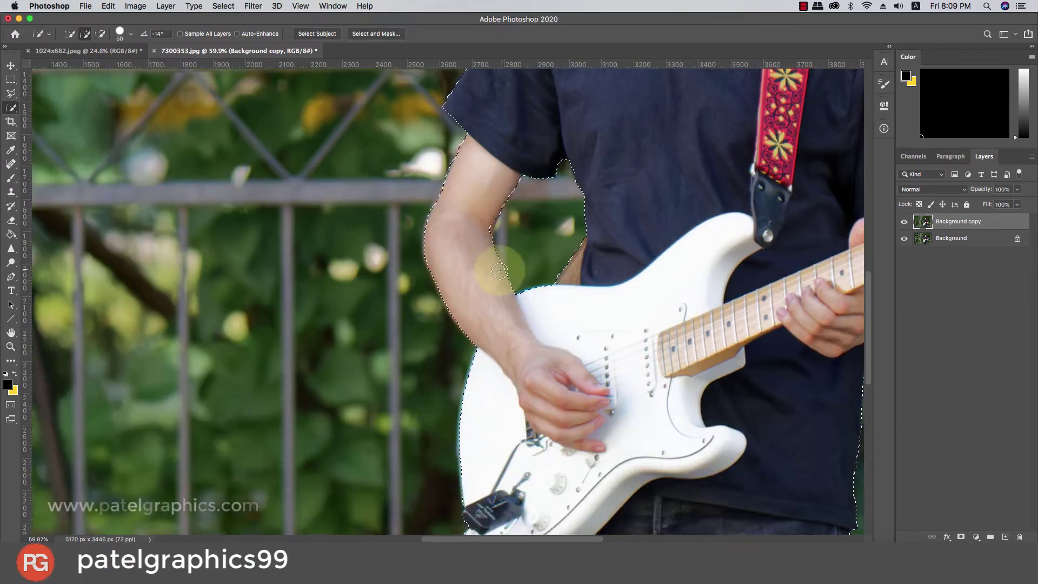
scroll(487, 274, down, 2)
scroll(501, 298, down, 3)
scroll(598, 371, down, 2)
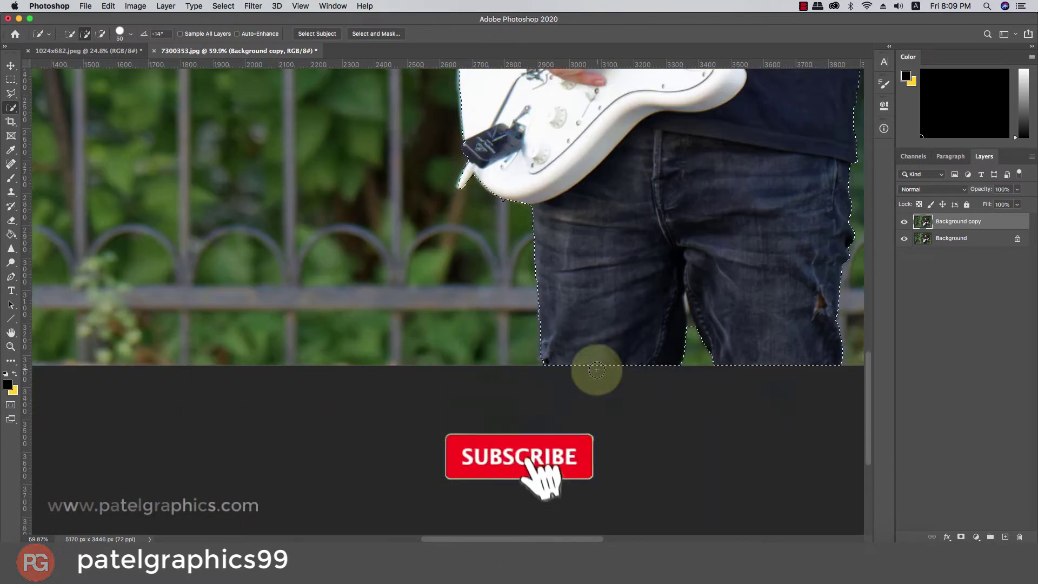
scroll(690, 264, up, 5)
scroll(690, 265, right, 3)
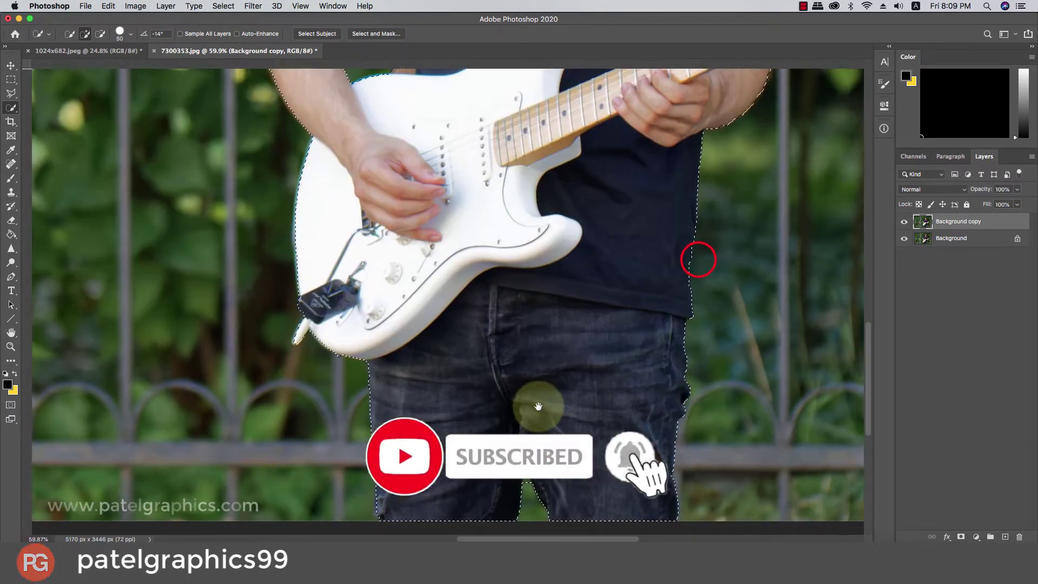
scroll(655, 278, up, 2)
scroll(655, 279, up, 2)
scroll(655, 278, right, 3)
- Remove background between the arm, headstock and guitar neck, and add the tuning pegs back
click(676, 261)
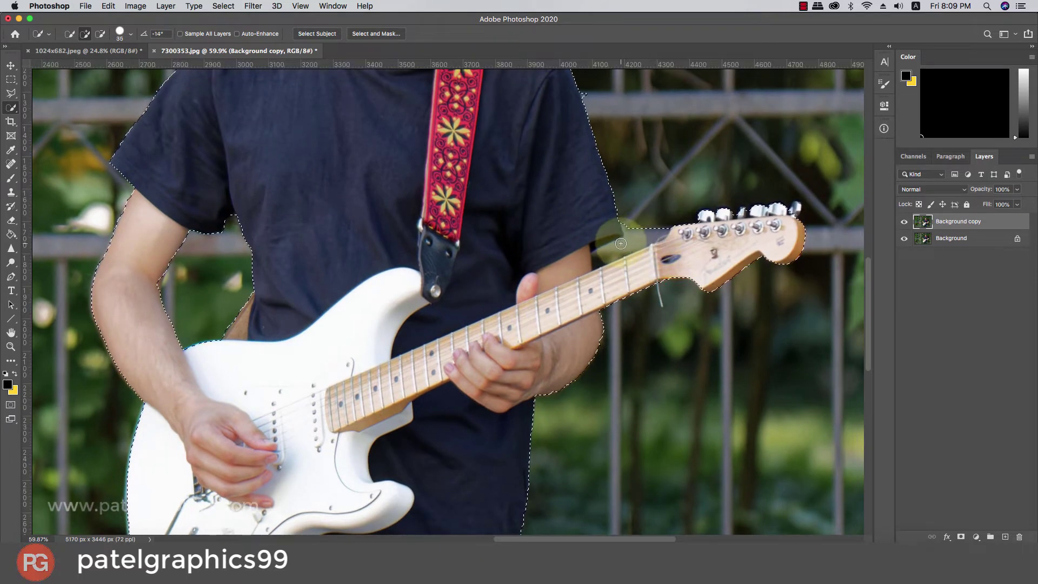
drag(612, 251, 645, 237)
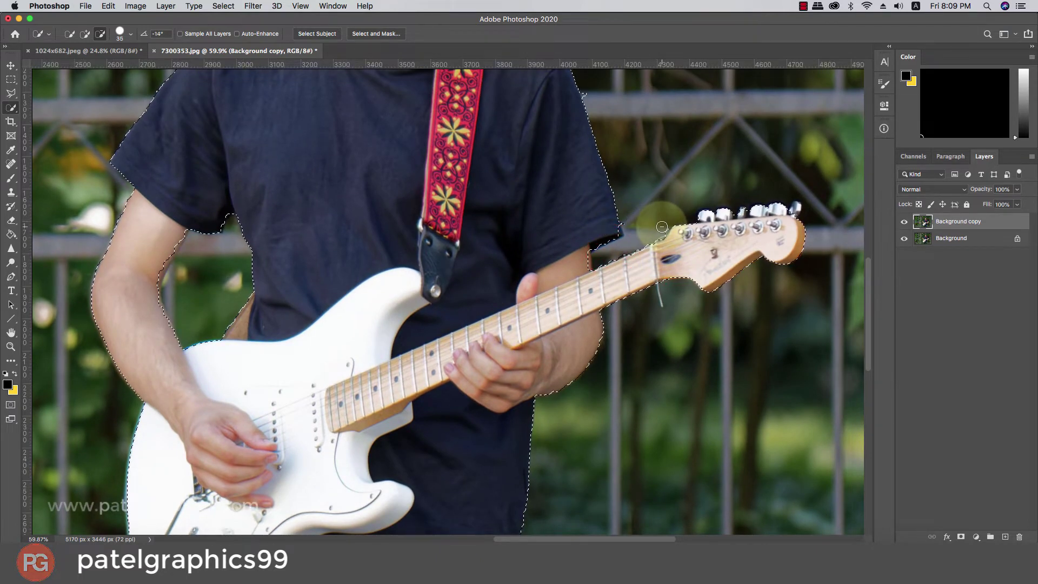
drag(636, 225, 657, 203)
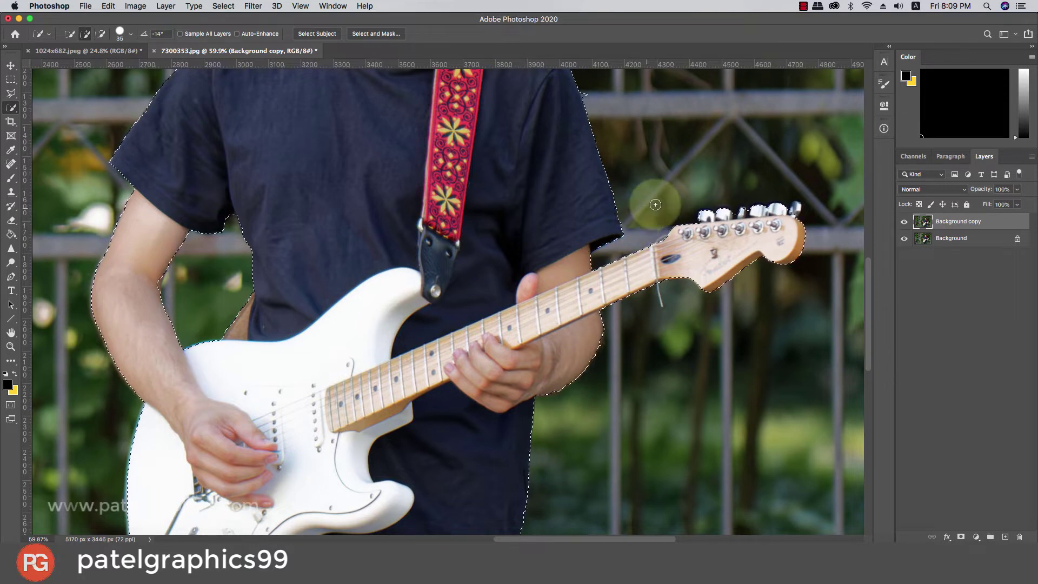
drag(795, 207, 737, 215)
- Subtract stray background along the top of the hair from the selection
scroll(579, 239, up, 5)
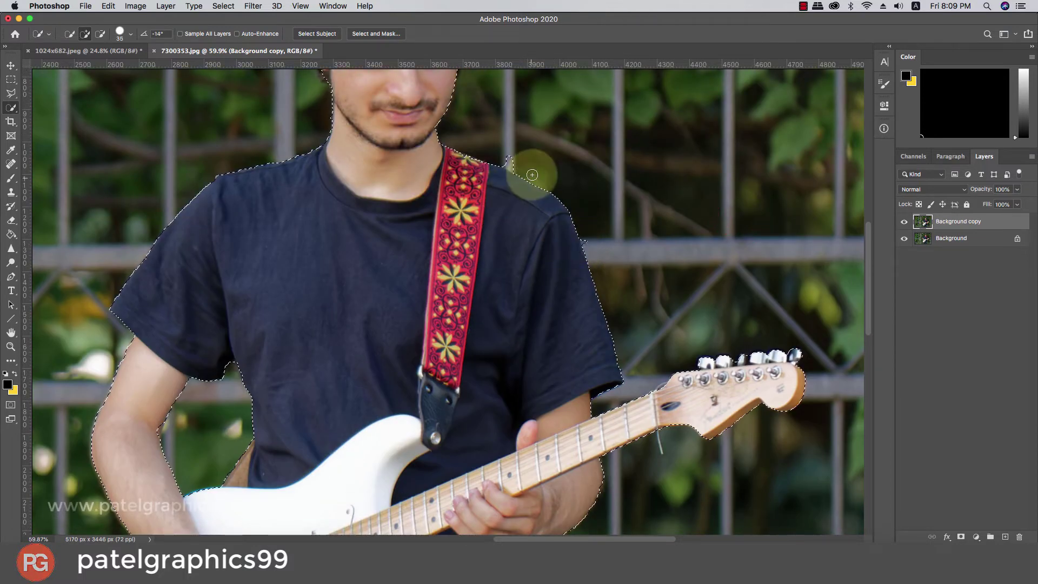
key(alt)
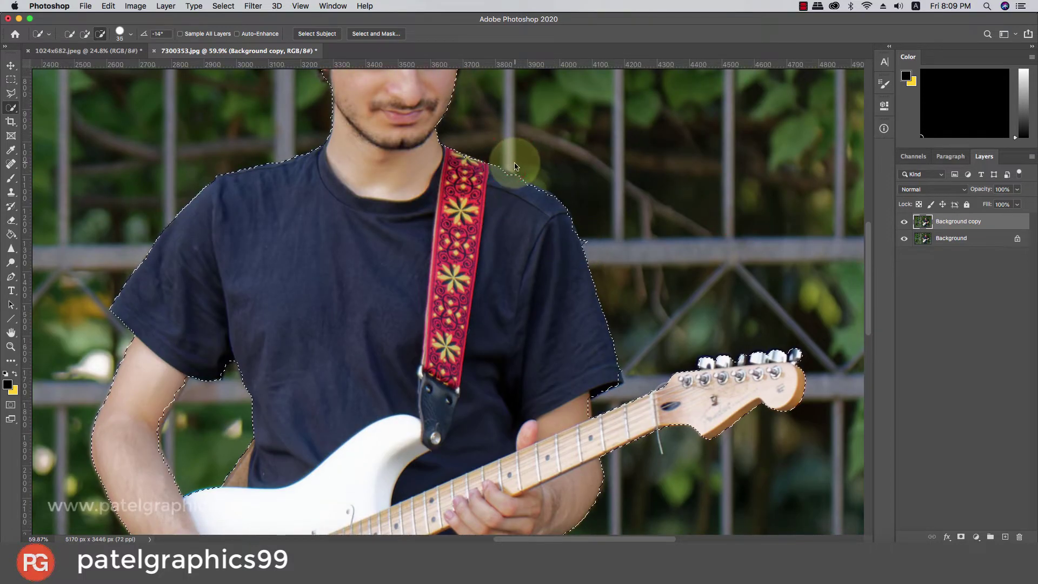
scroll(371, 139, up, 1)
scroll(394, 167, up, 3)
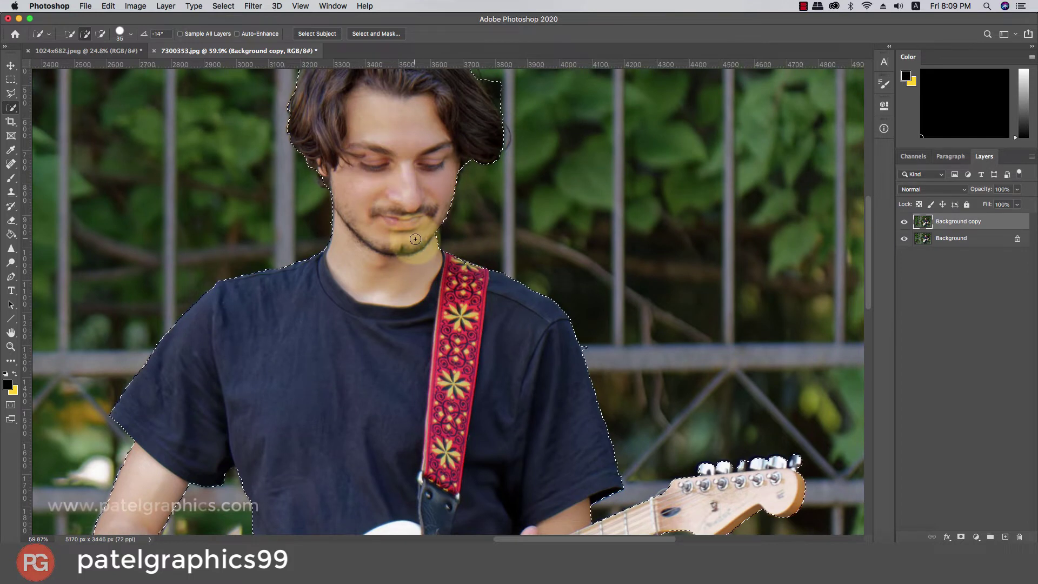
scroll(465, 194, up, 3)
key(alt)
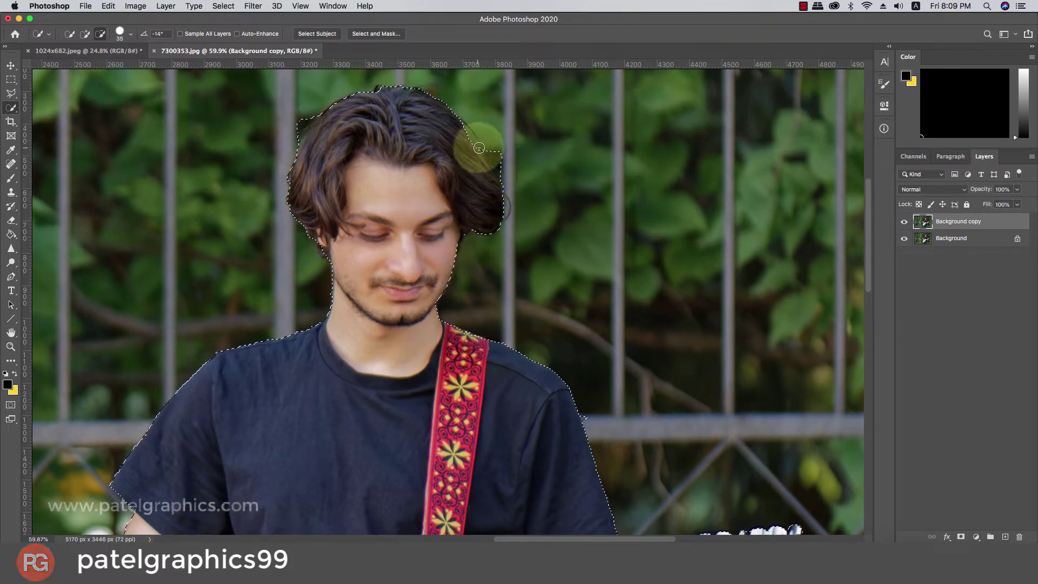
click(304, 124)
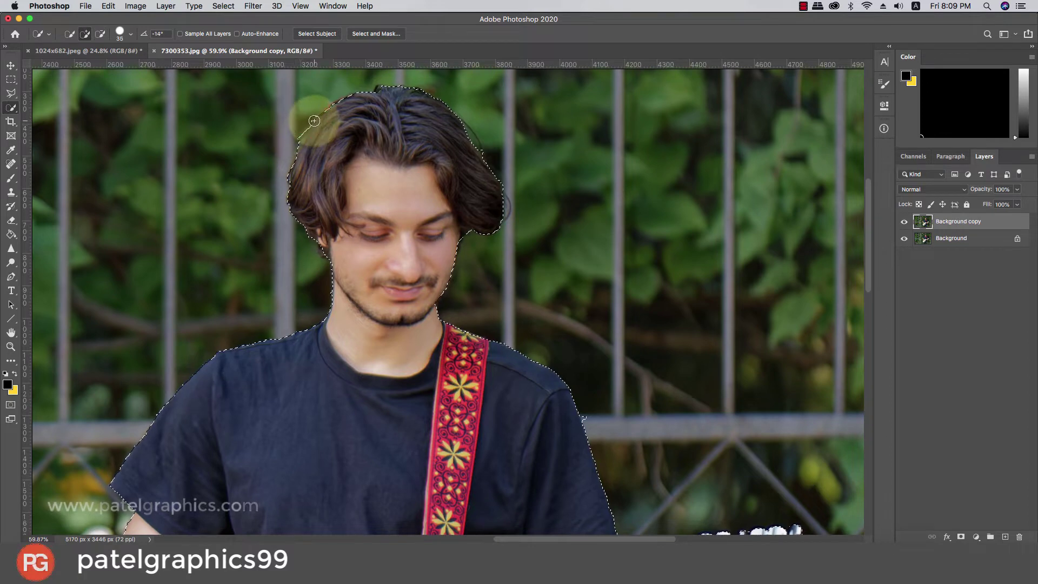
scroll(329, 162, down, 3)
scroll(346, 140, up, 3)
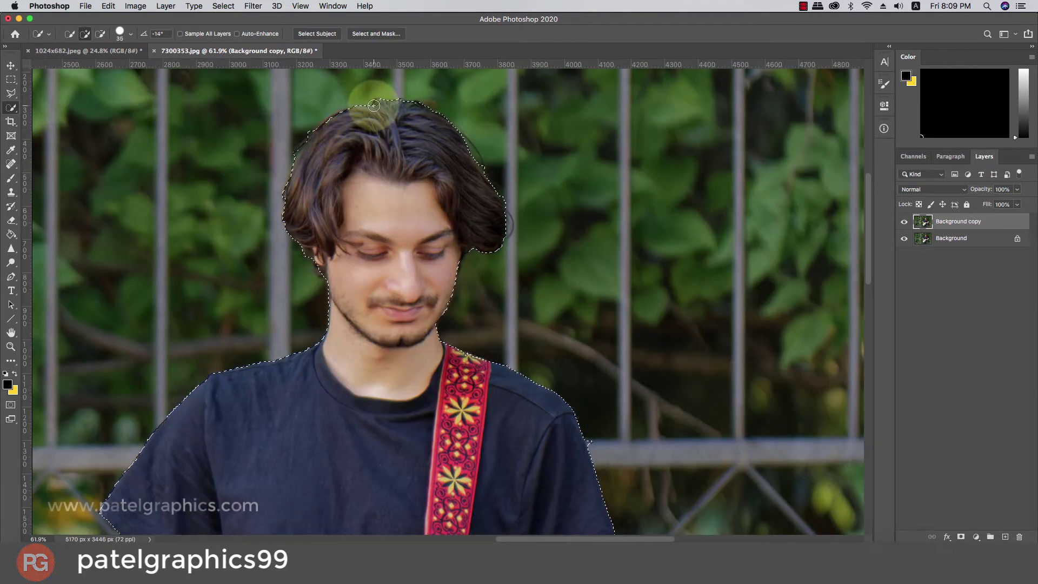
- In Select and Mask, brush the top hair edge and cheek-side strands with a smaller Refine Edge Brush
click(364, 35)
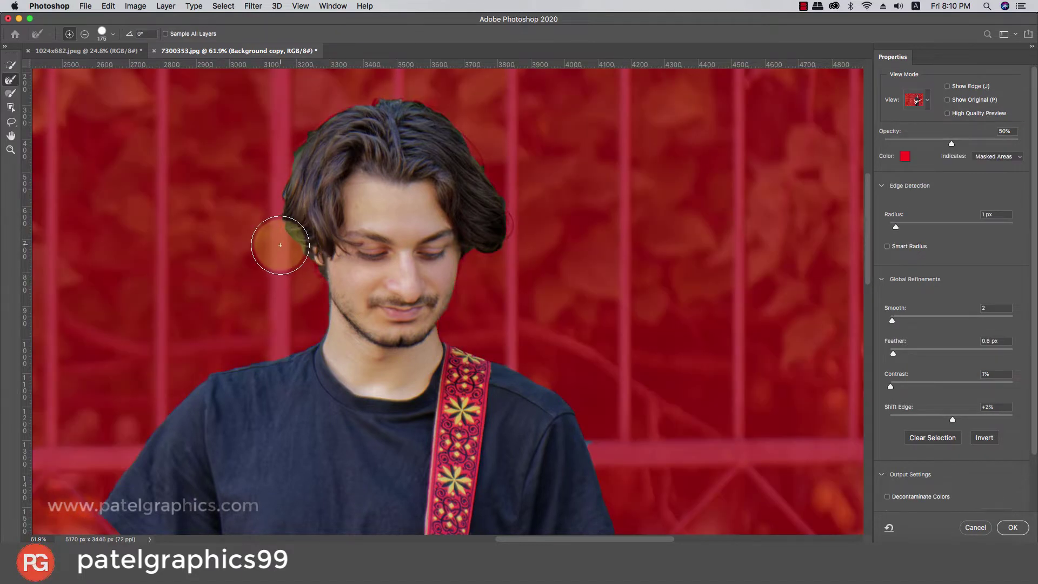
key(bracketleft)
key(bracketleft)
key(bracketleft)
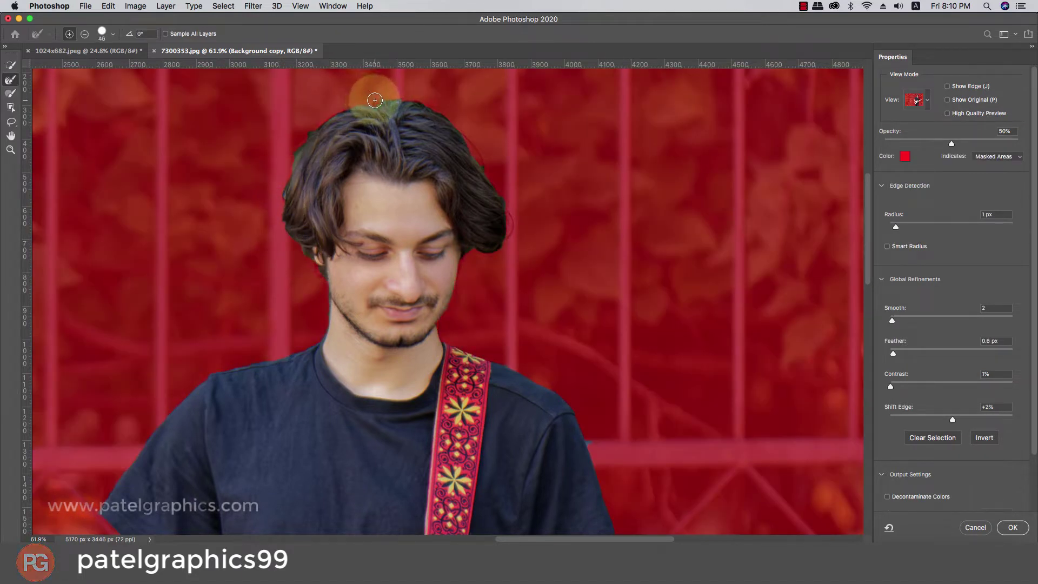
drag(373, 103, 287, 232)
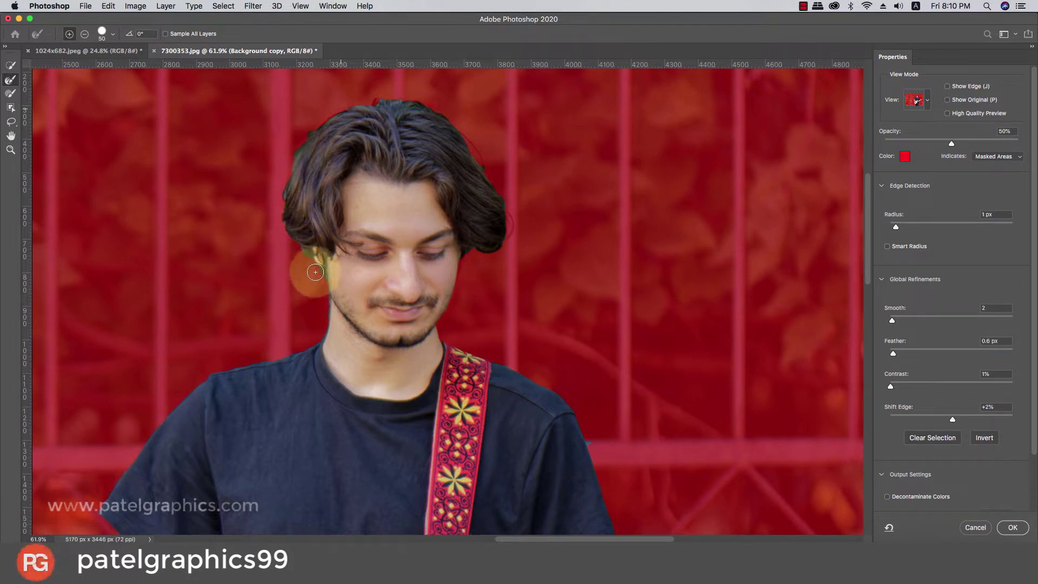
mouse_move(315, 272)
mouse_down()
mouse_move(293, 153)
mouse_move(278, 186)
mouse_move(305, 139)
mouse_move(370, 98)
mouse_move(412, 98)
mouse_move(482, 168)
mouse_move(459, 135)
mouse_move(493, 209)
mouse_move(496, 245)
mouse_move(455, 277)
mouse_move(486, 176)
mouse_move(511, 224)
mouse_move(485, 255)
mouse_move(473, 204)
mouse_move(503, 173)
mouse_up()
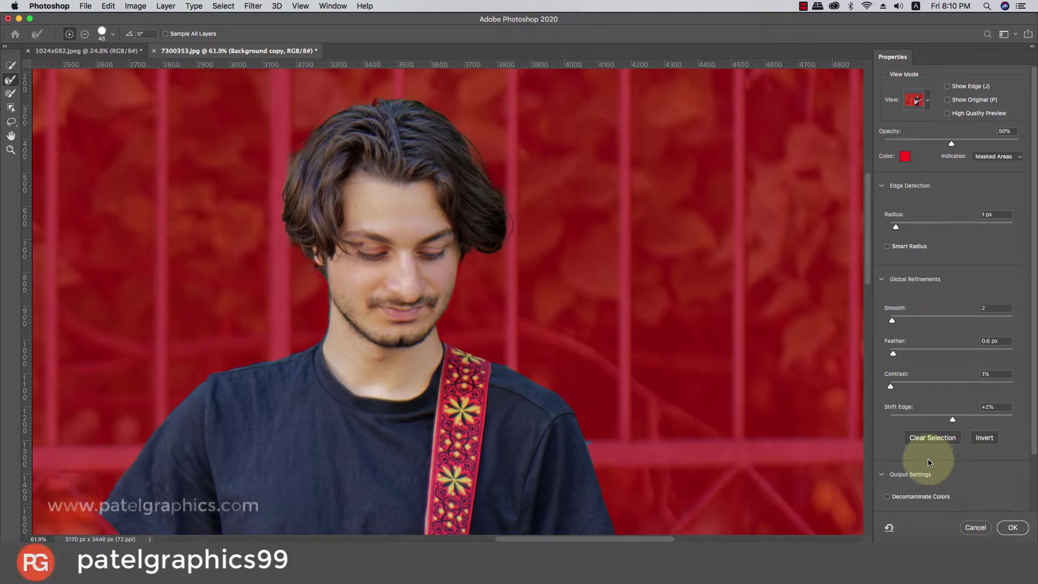
- Apply the refined selection as a layer mask on Background copy and hide the original Background layer
click(1011, 528)
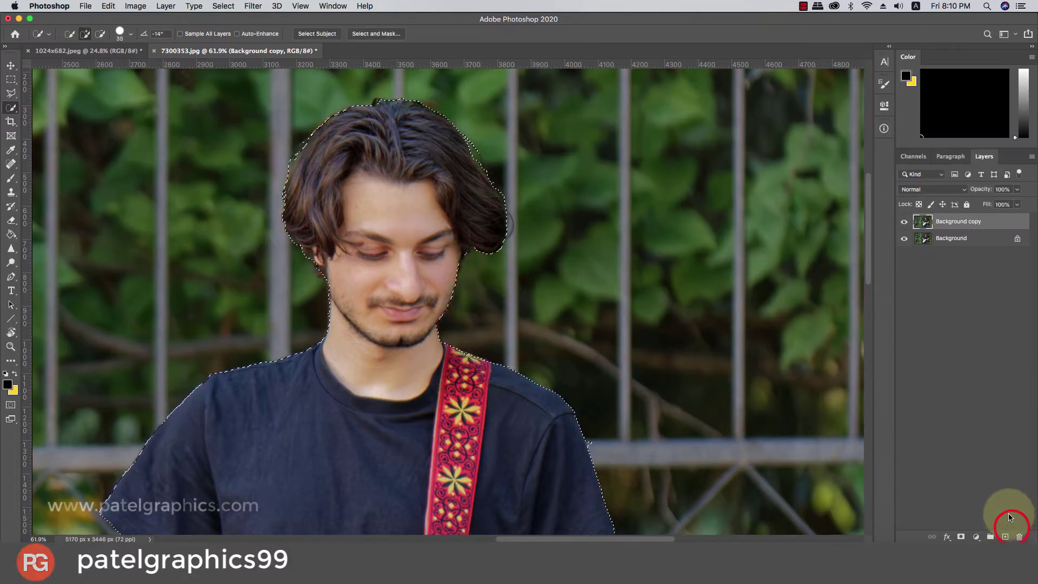
scroll(382, 178, down, 5)
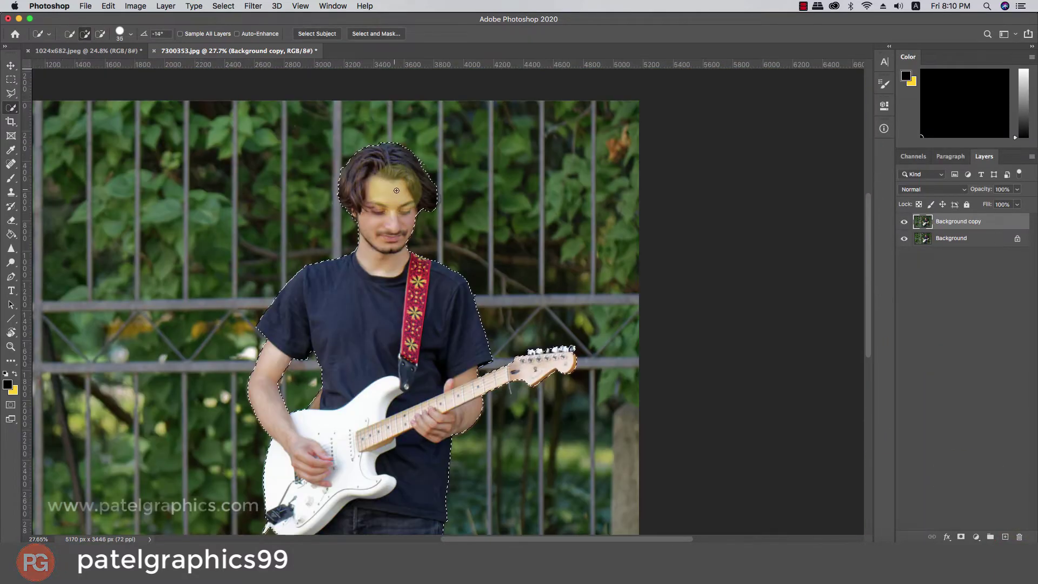
click(989, 222)
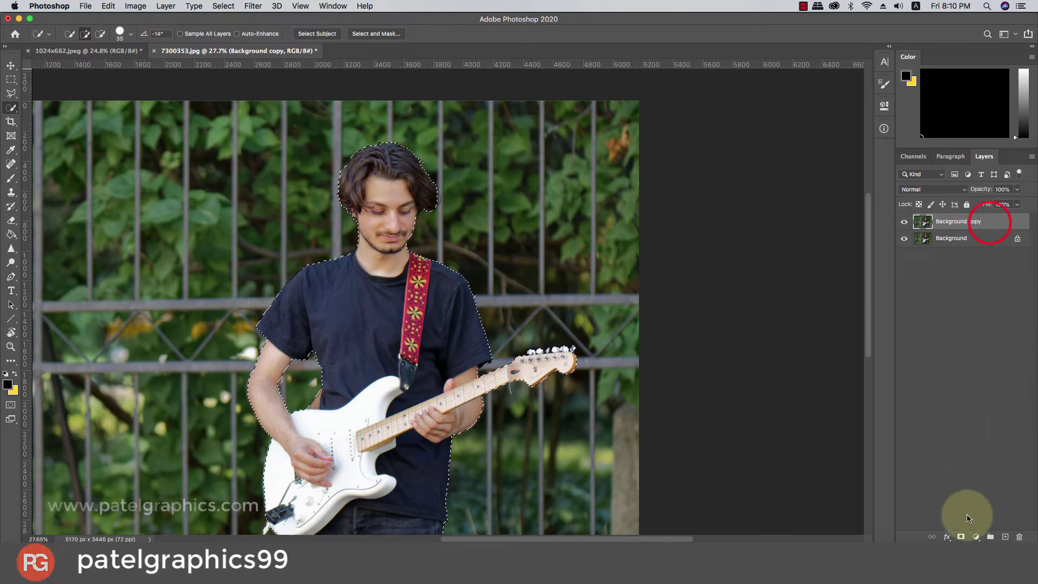
click(960, 536)
click(904, 238)
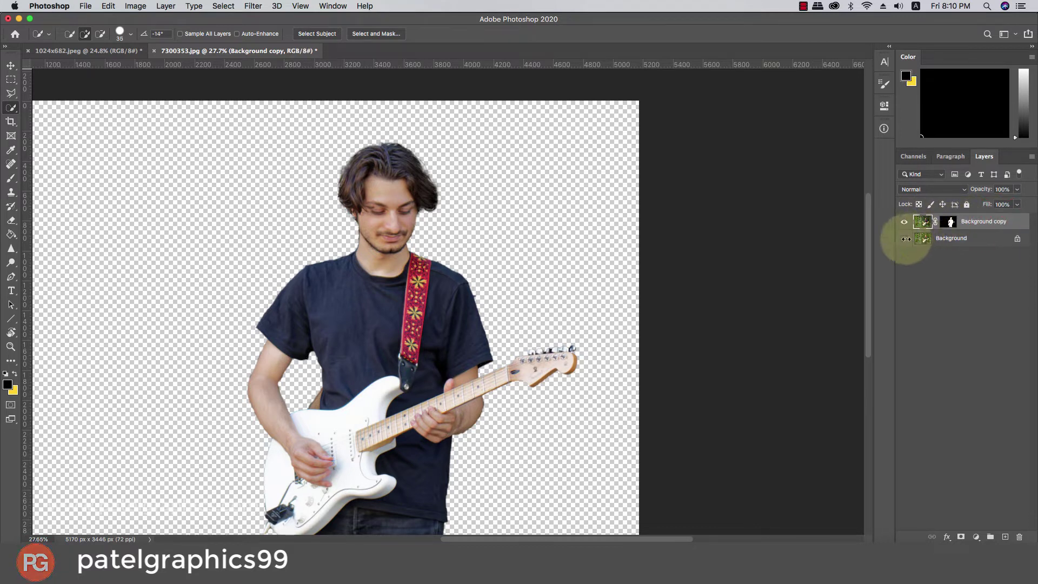
key(v)
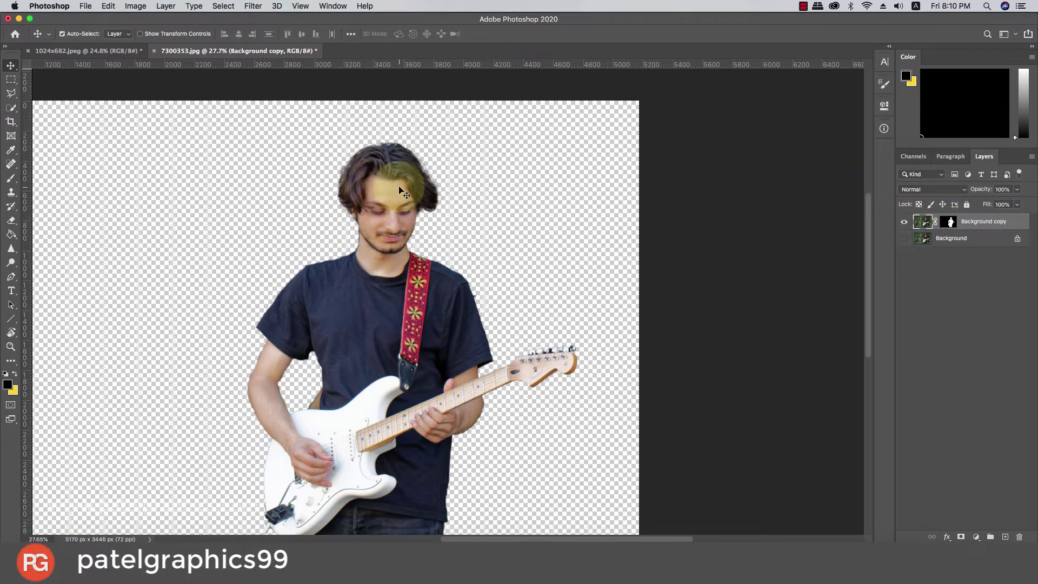
scroll(400, 192, down, 1)
scroll(461, 219, down, 2)
scroll(501, 271, down, 2)
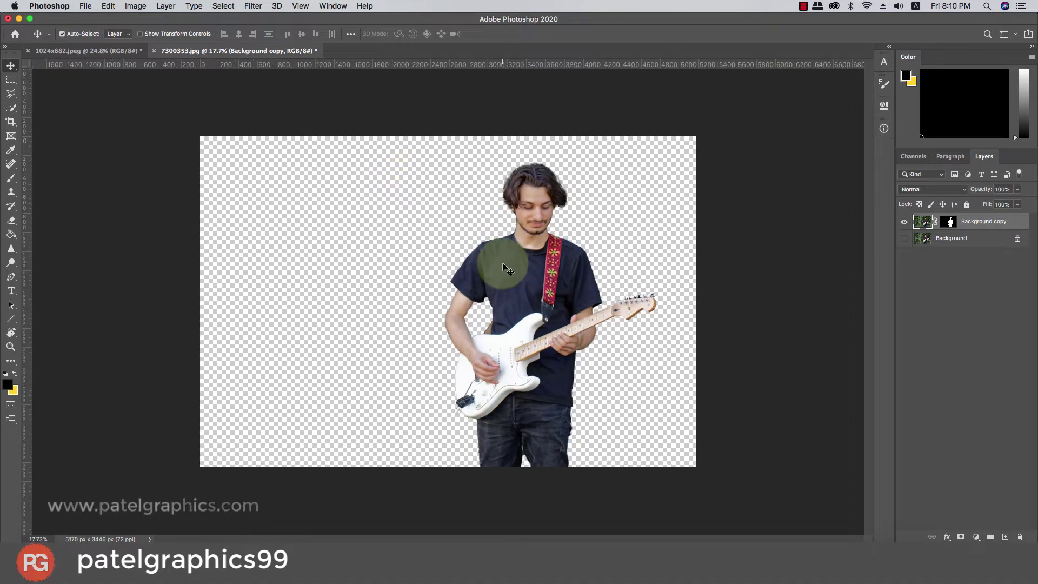
- Drag the cut-out guitarist into the studio photo
drag(514, 261, 107, 51)
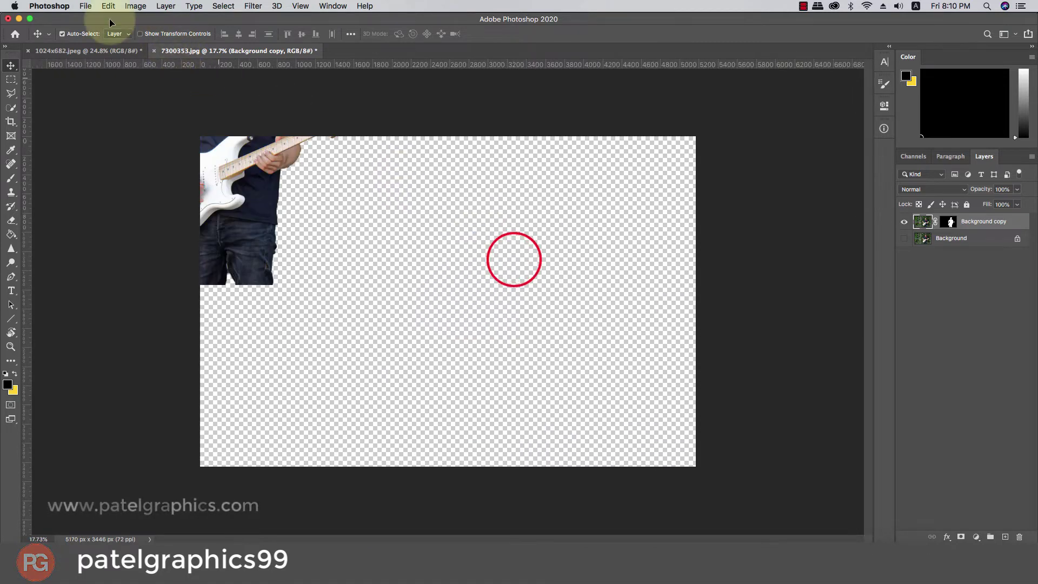
drag(468, 309, 456, 331)
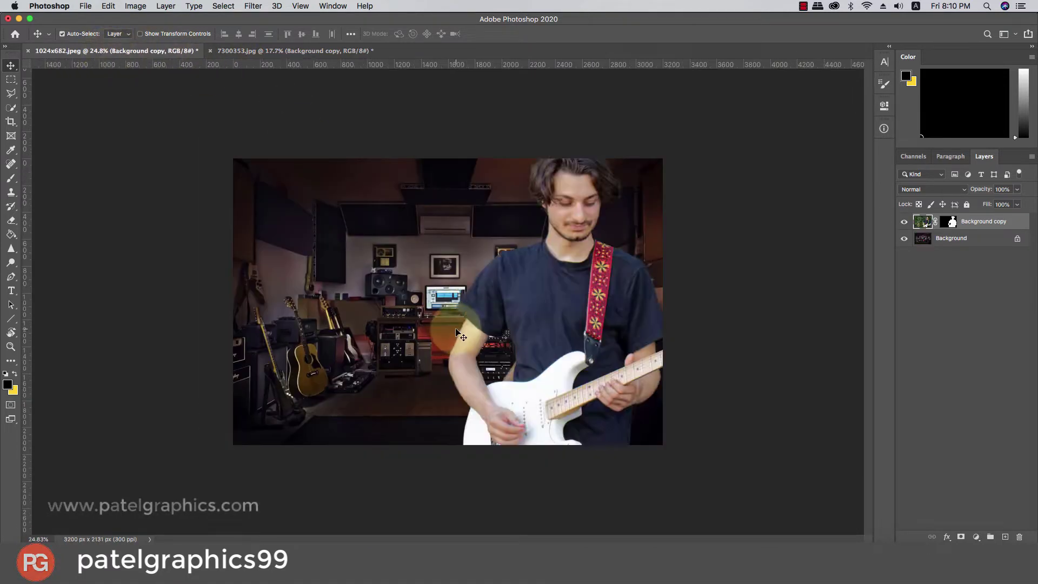
mouse_move(538, 314)
mouse_down()
mouse_move(406, 231)
mouse_move(481, 265)
mouse_up()
- Scale the guitarist to about 57% and position him among the studio equipment
key(super+t)
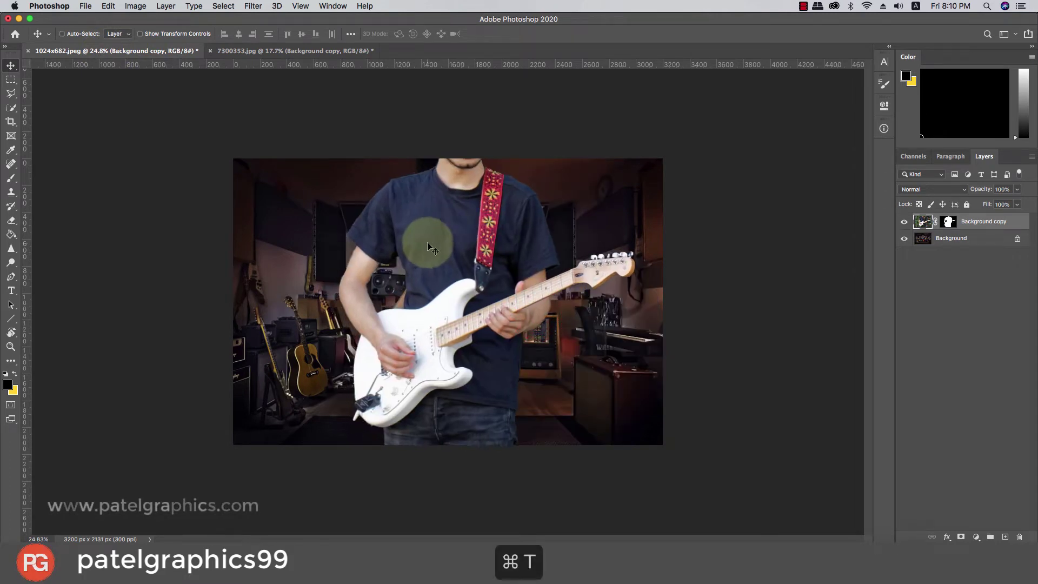
key(super+0)
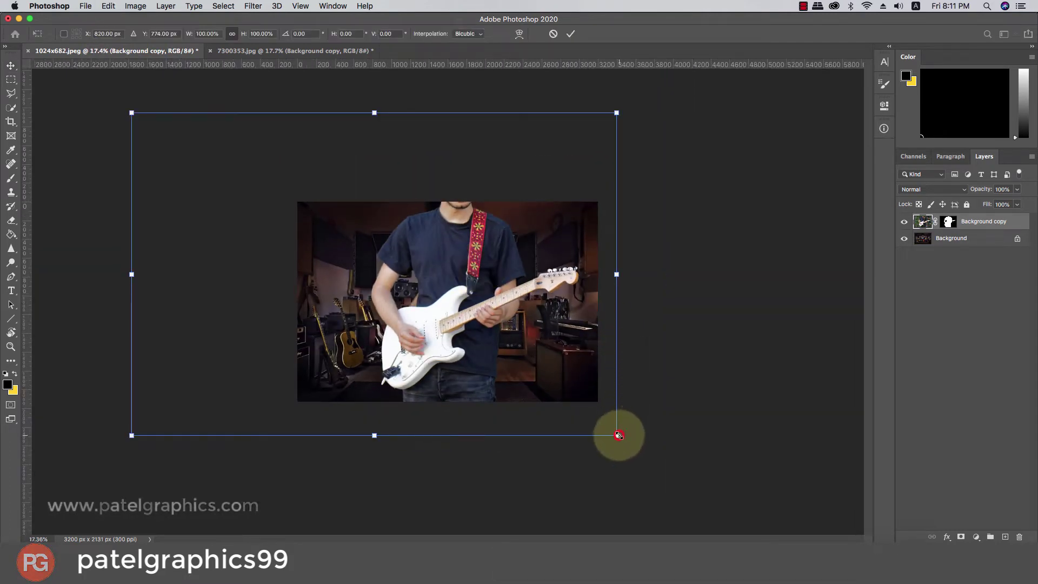
drag(618, 435, 535, 332)
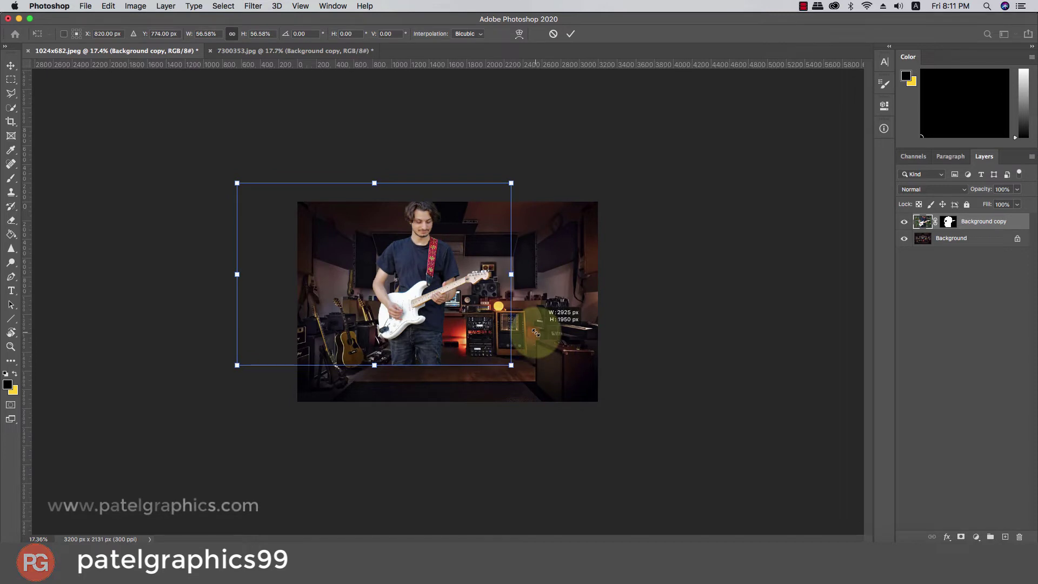
drag(443, 289, 470, 326)
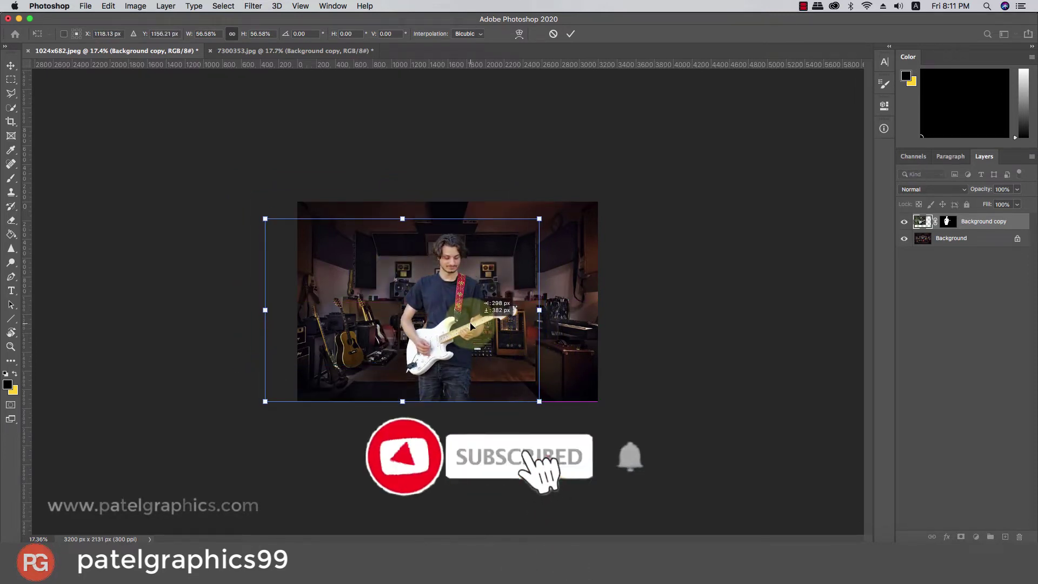
key(Return)
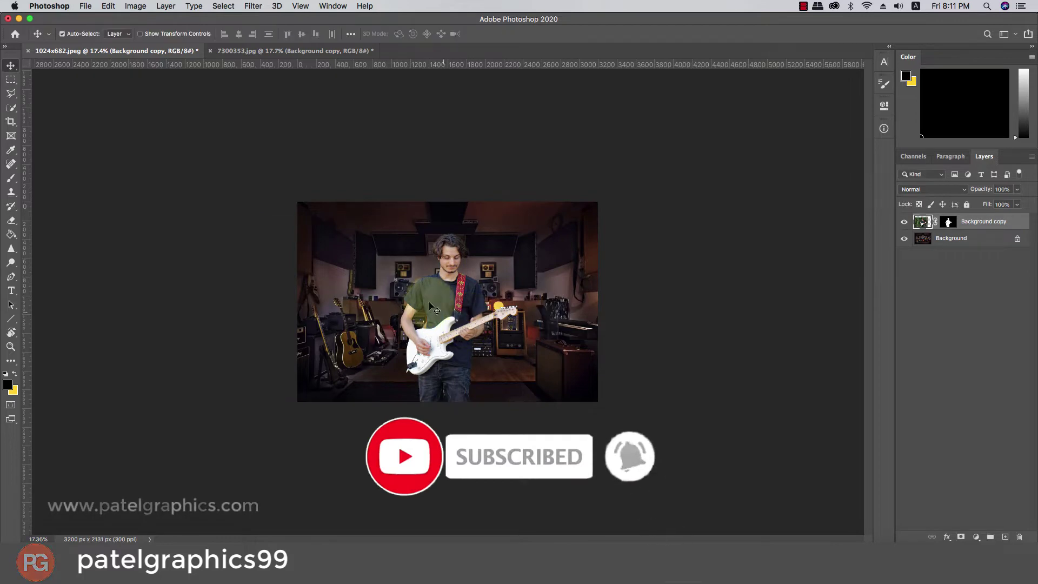
- Select the guitarist layer's mask for editing
scroll(450, 232, up, 5)
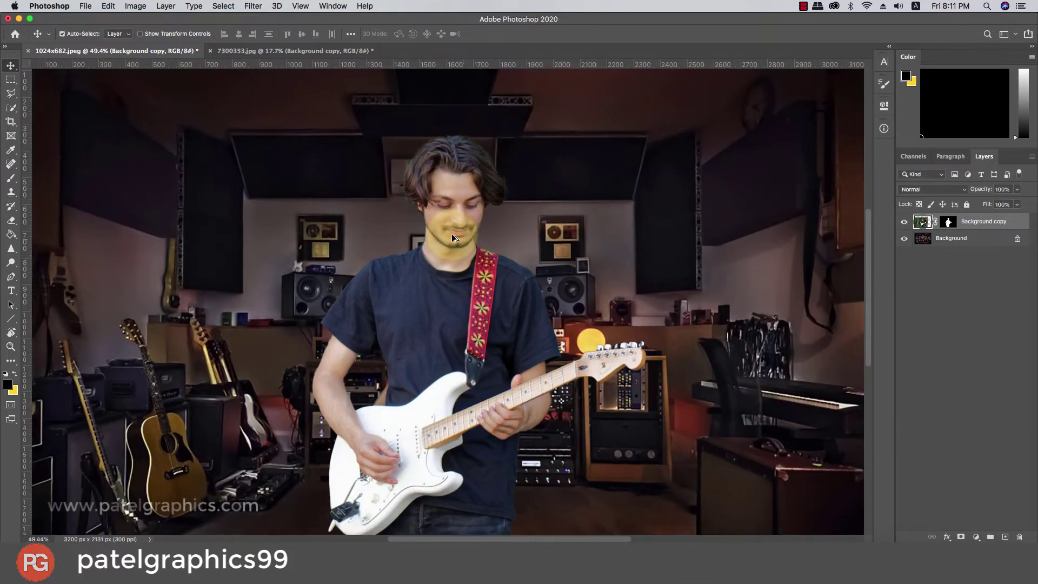
scroll(452, 235, down, 3)
scroll(454, 274, down, 1)
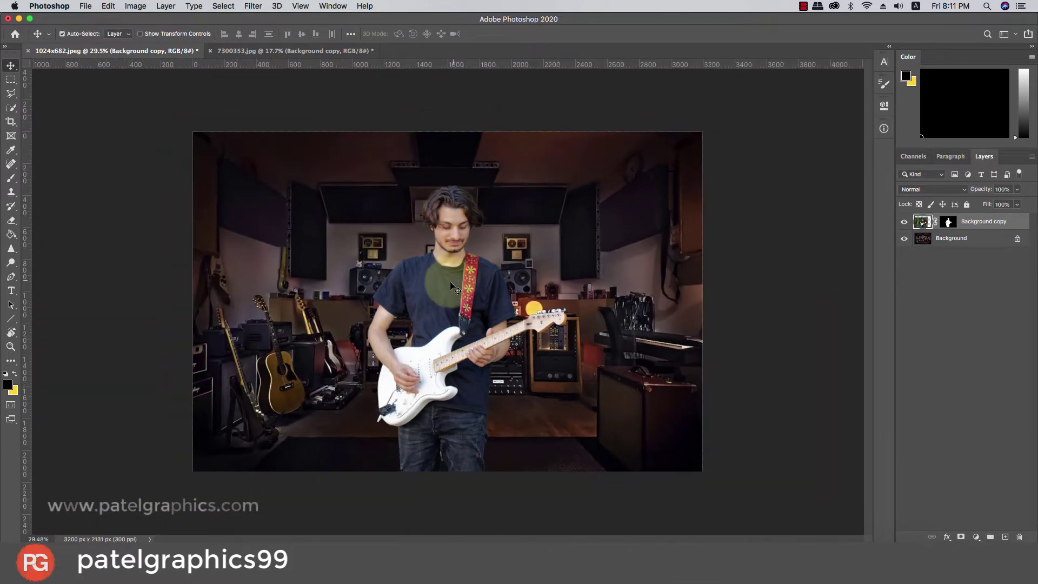
click(454, 290)
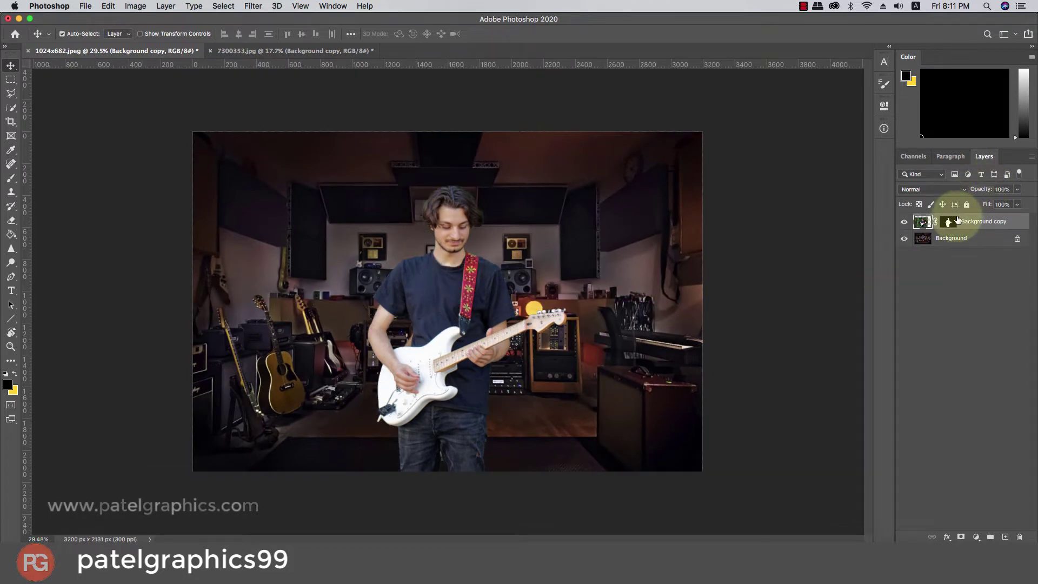
- Paint the mask edges around the arm, sleeves and shoulders with the Brush, undoing a stray stroke
scroll(432, 454, up, 5)
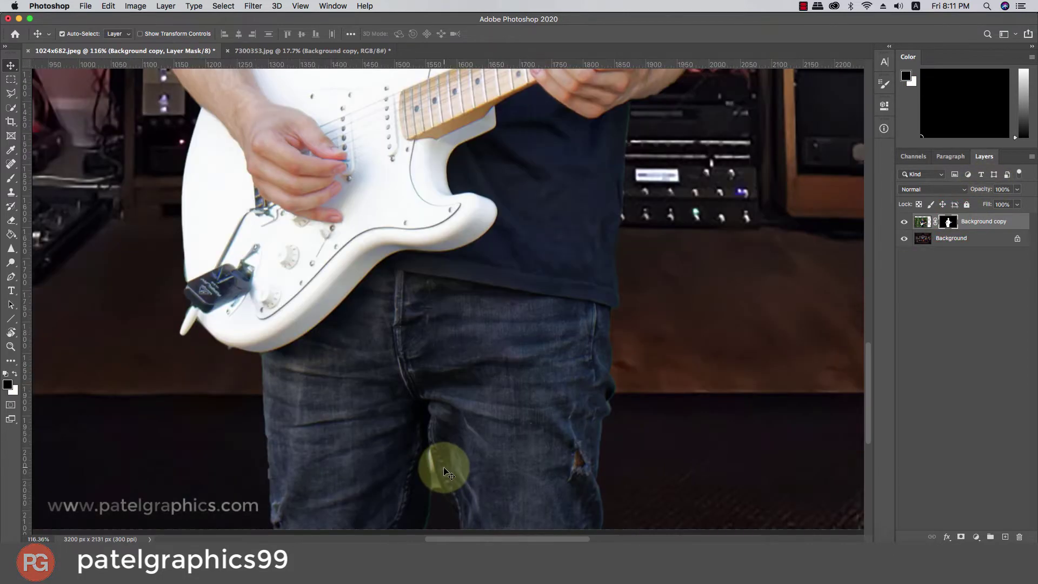
scroll(440, 459, down, 1)
key(b)
scroll(441, 458, up, 2)
scroll(416, 438, down, 2)
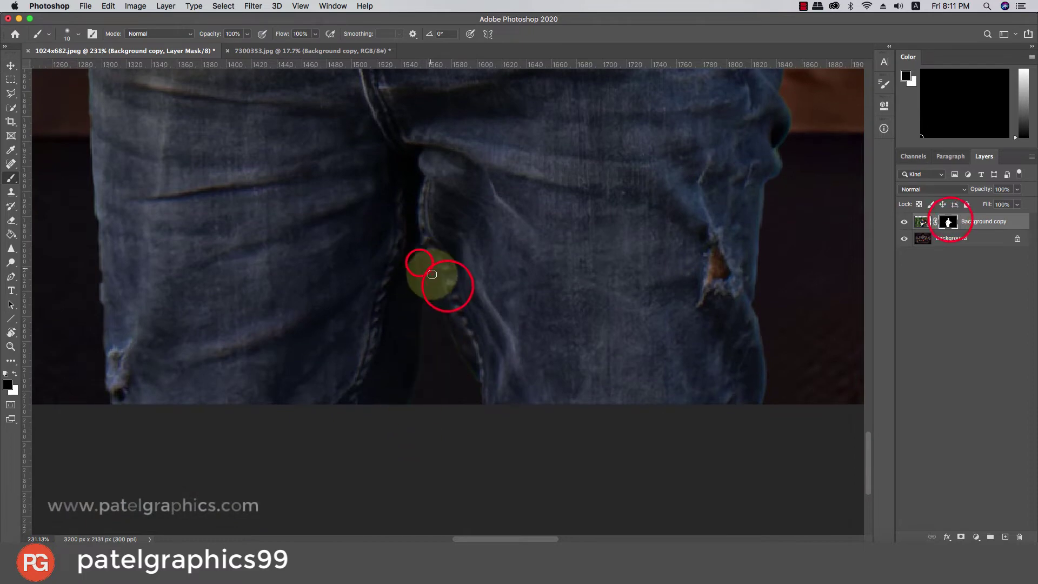
scroll(486, 324, down, 3)
scroll(426, 273, up, 3)
scroll(440, 153, up, 2)
scroll(422, 204, up, 2)
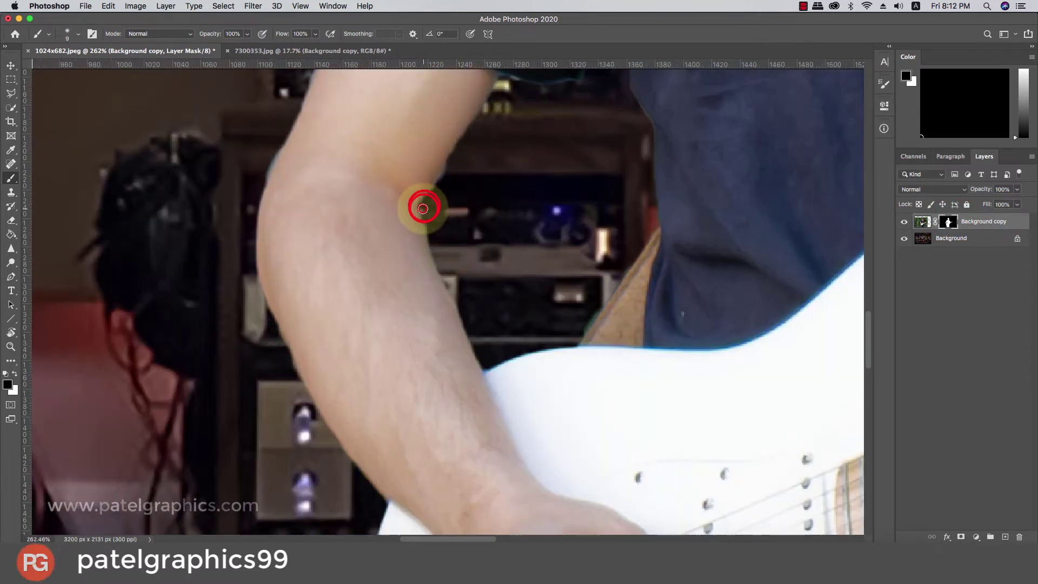
scroll(540, 92, up, 3)
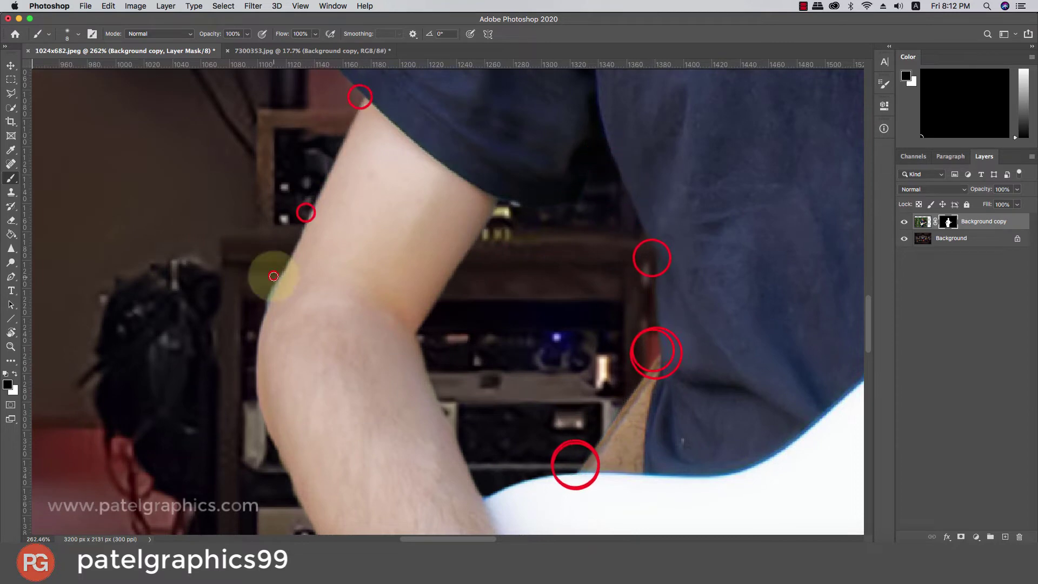
scroll(276, 324, down, 2)
scroll(279, 362, down, 3)
scroll(762, 239, down, 3)
scroll(319, 259, up, 5)
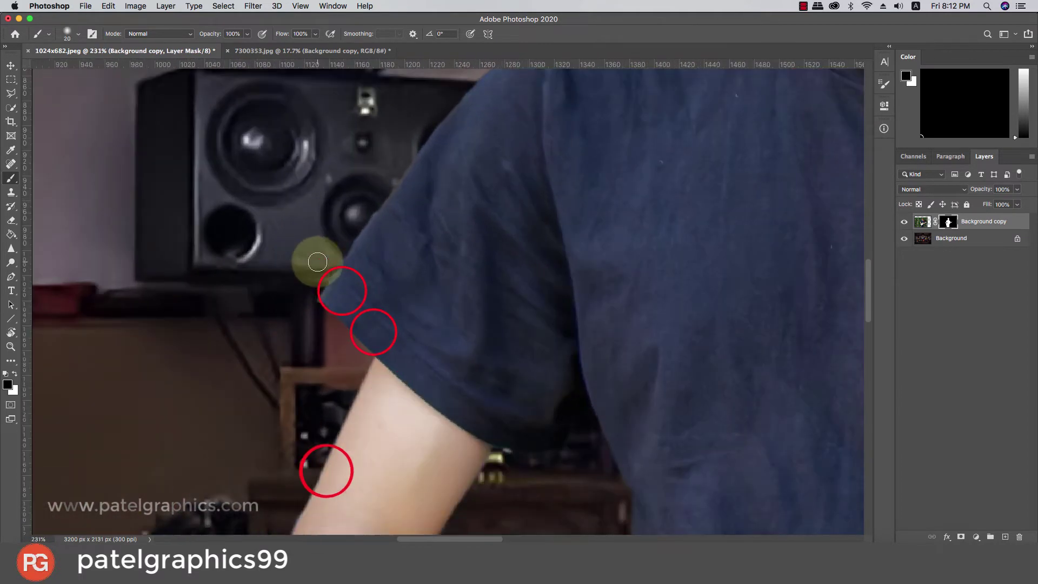
key(x)
key(super+z)
key(x)
scroll(412, 157, up, 3)
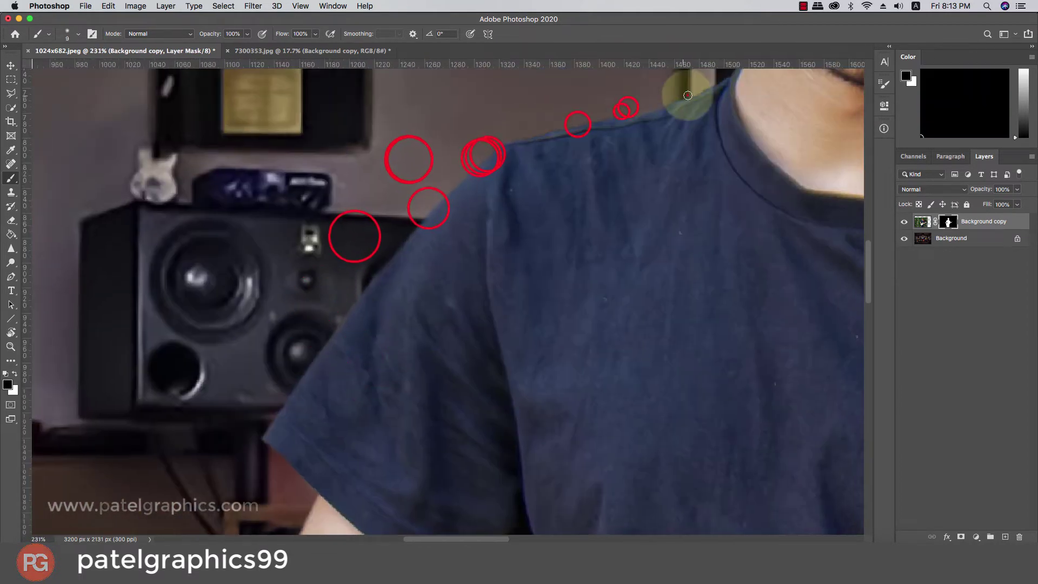
scroll(583, 136, up, 3)
scroll(573, 162, up, 3)
- Clean the hair, face, strap and hand edges on the mask, alternating black and white brushes
key(bracketright)
key(bracketright)
scroll(529, 174, up, 5)
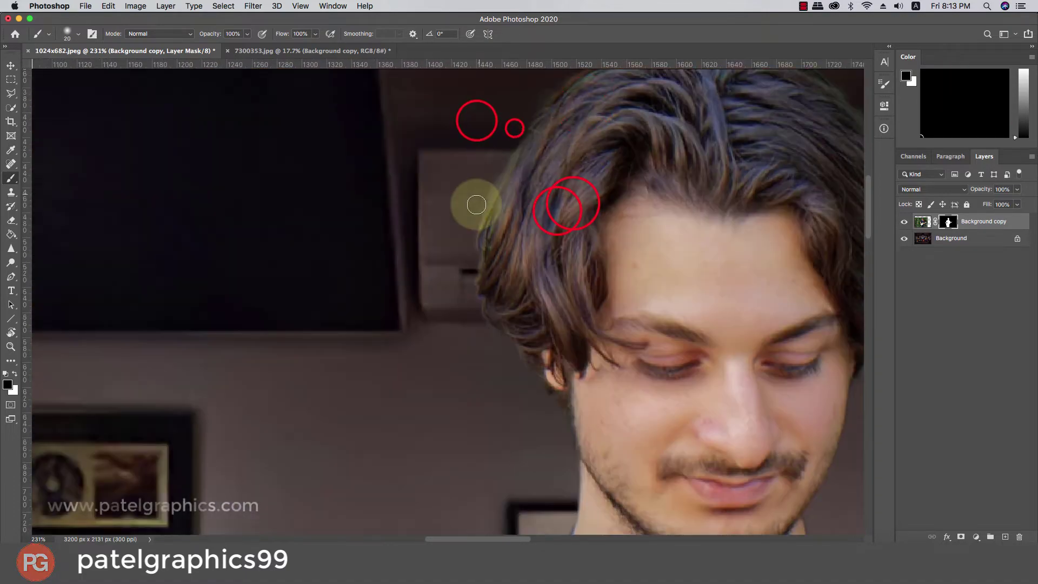
scroll(476, 204, up, 3)
key(bracketleft)
key(bracketleft)
key(bracketleft)
scroll(742, 325, down, 5)
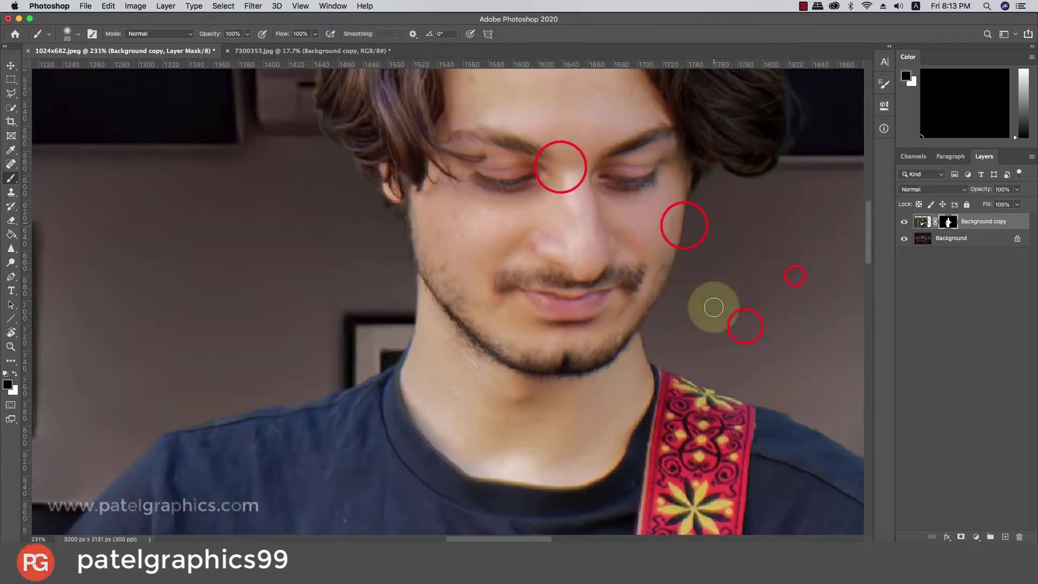
key(x)
scroll(635, 328, down, 10)
scroll(627, 178, up, 10)
key(x)
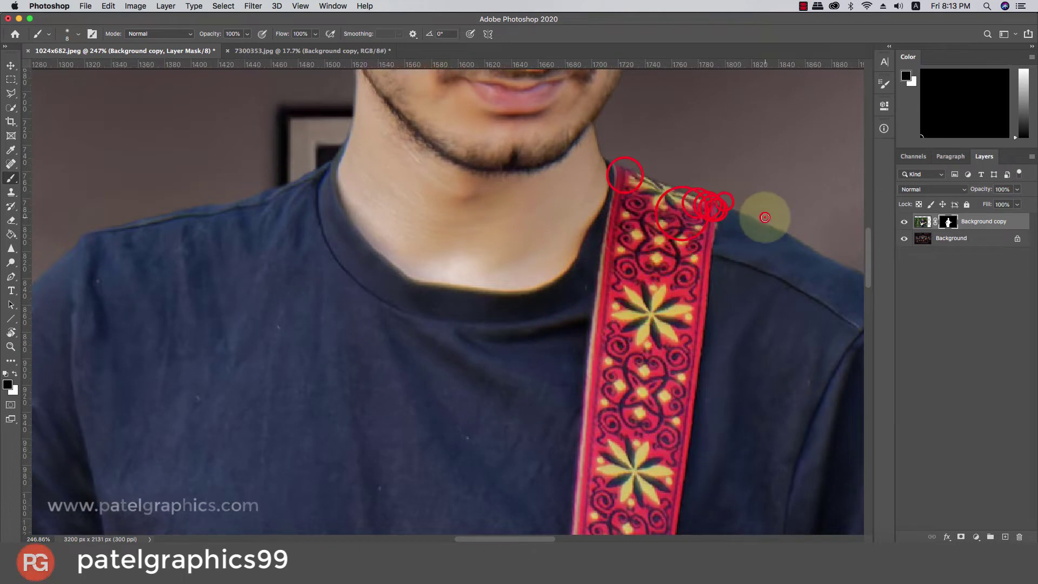
scroll(672, 290, right, 3)
scroll(703, 389, down, 5)
scroll(692, 379, down, 5)
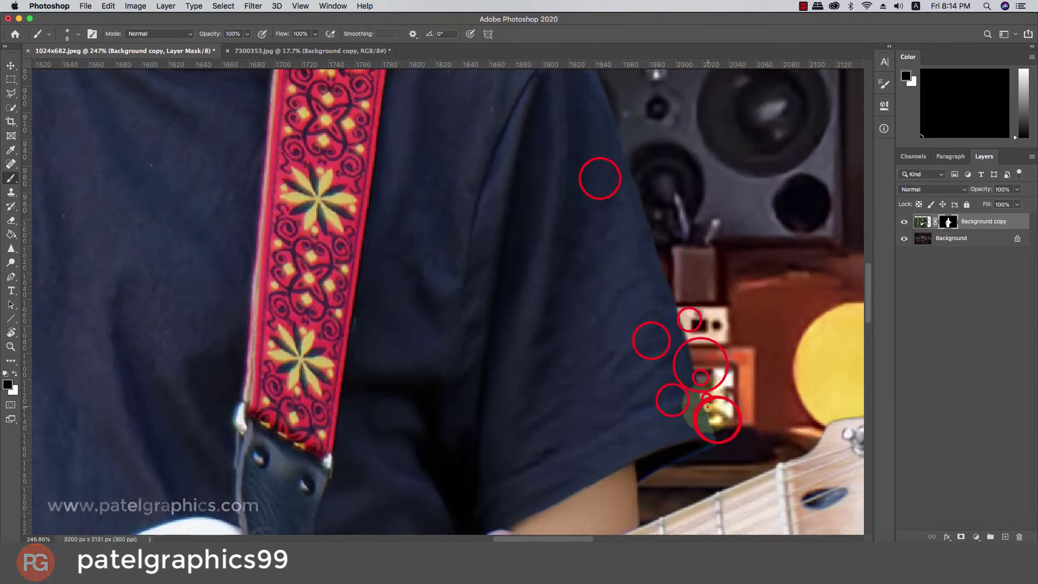
scroll(702, 411, down, 5)
scroll(659, 346, down, 5)
scroll(544, 371, down, 5)
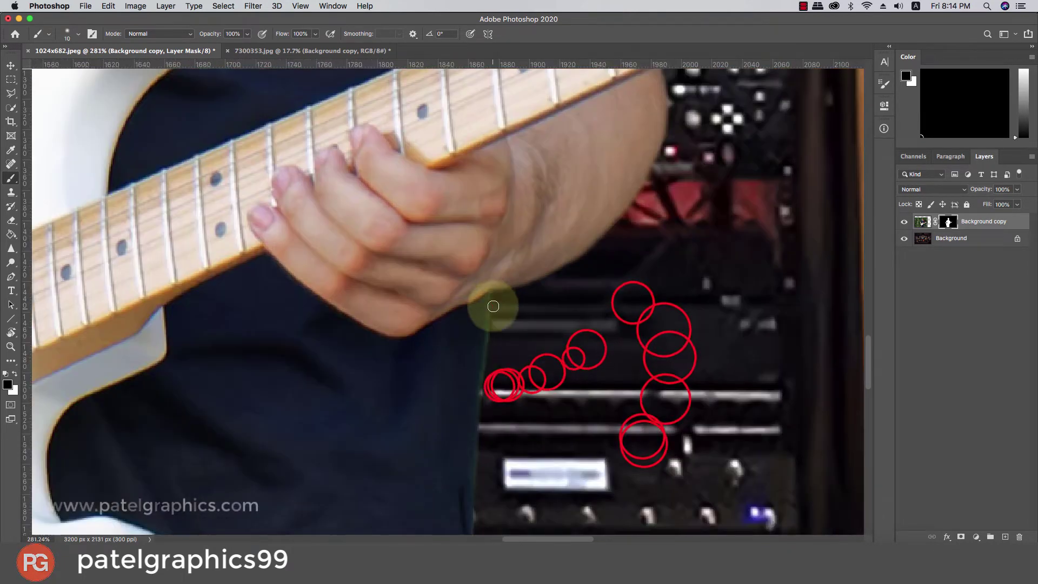
key(bracketright)
key(bracketright)
scroll(483, 455, down, 5)
scroll(475, 429, down, 5)
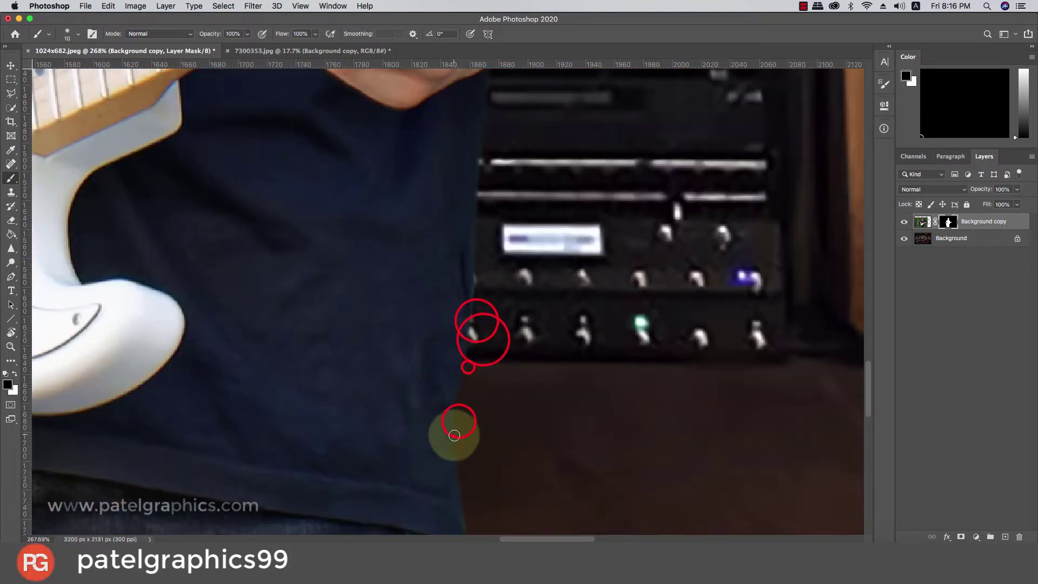
scroll(454, 436, down, 5)
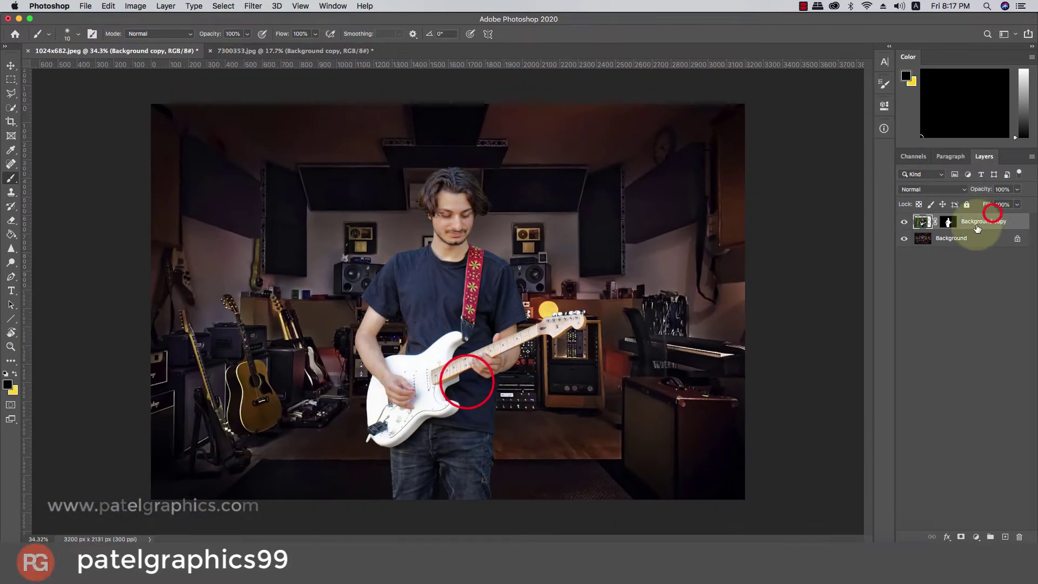
- Duplicate the studio Background layer and move the copy above the guitarist
click(973, 240)
key(super+j)
drag(973, 240, 972, 218)
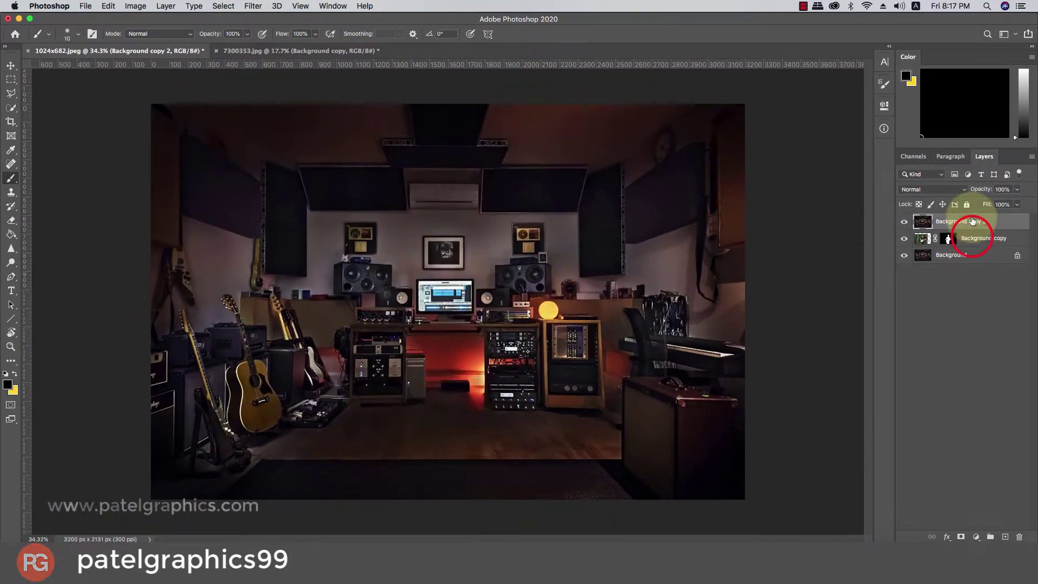
- Apply a heavy Gaussian Blur to the studio copy
click(128, 6)
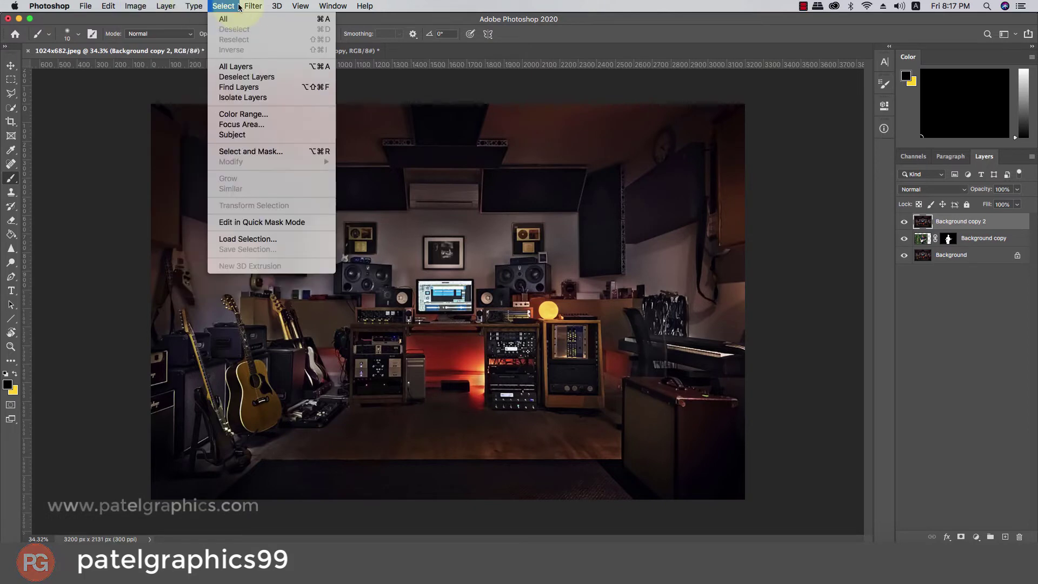
mouse_move(252, 6)
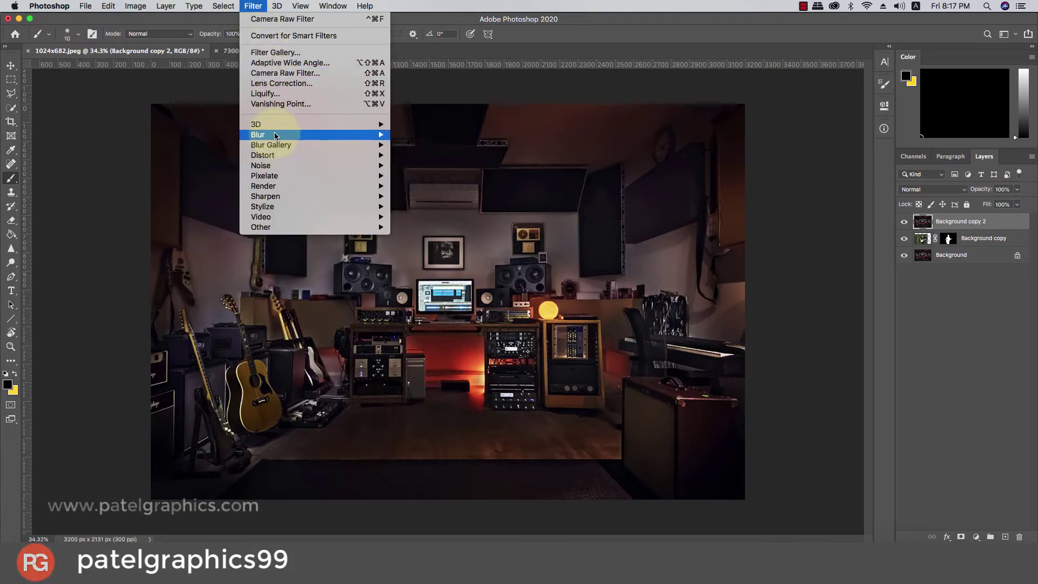
mouse_move(258, 135)
click(426, 178)
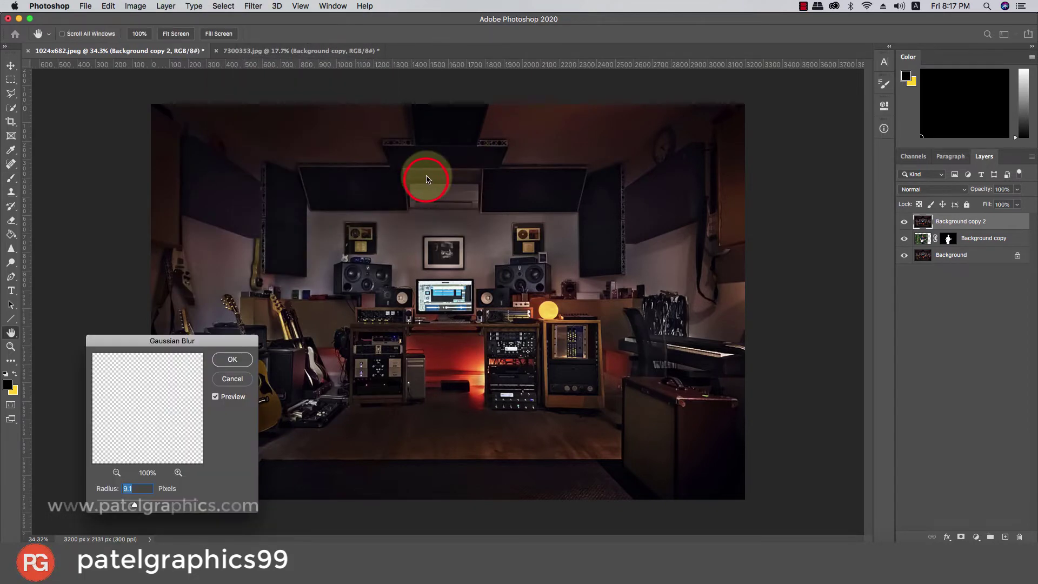
drag(134, 505, 187, 502)
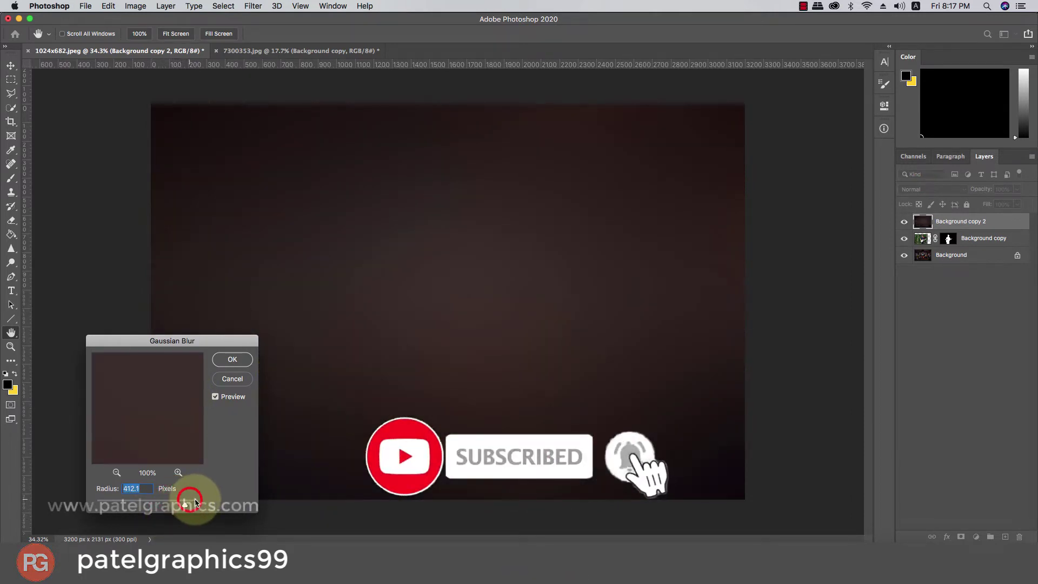
click(232, 359)
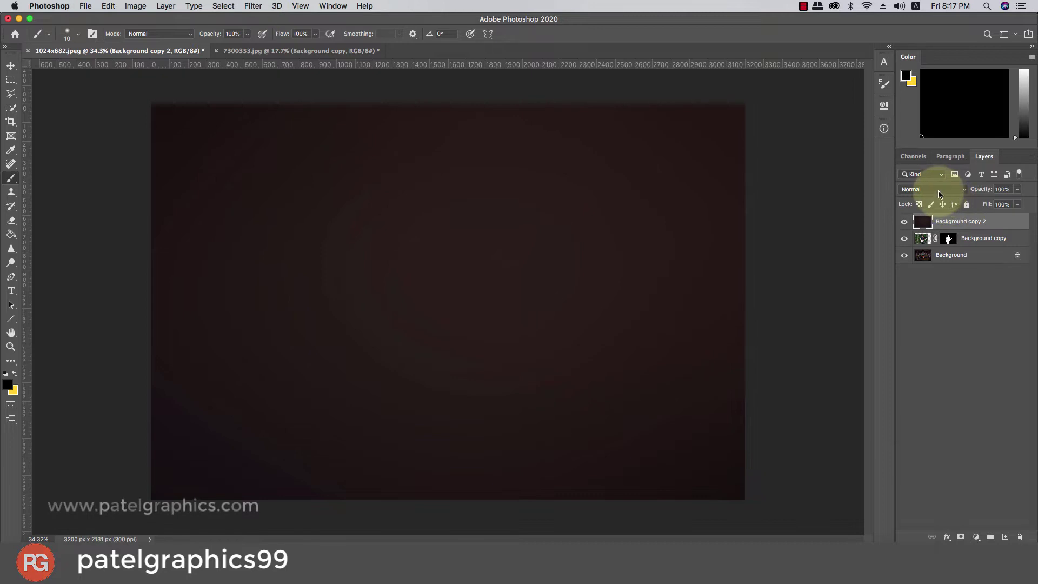
- Set the blurred copy to Overlay, clip it to the guitarist and fade it to about 23% opacity
click(939, 194)
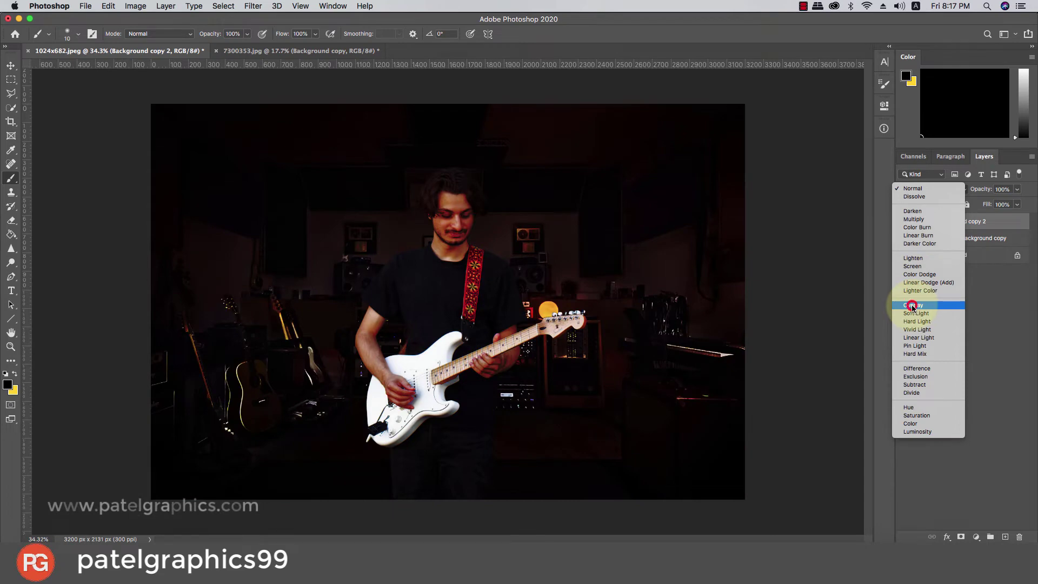
click(912, 307)
right_click(1004, 216)
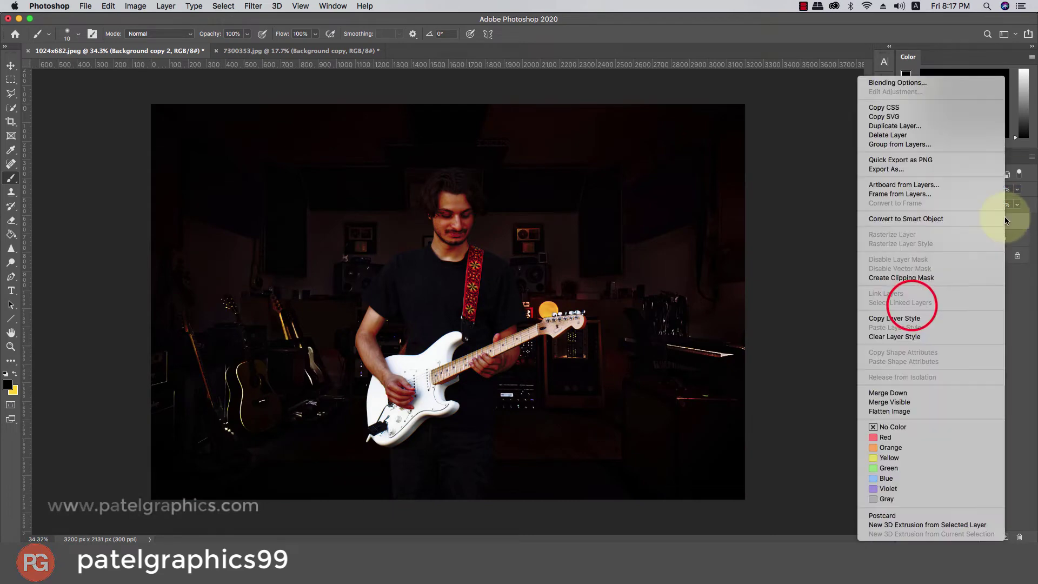
click(897, 277)
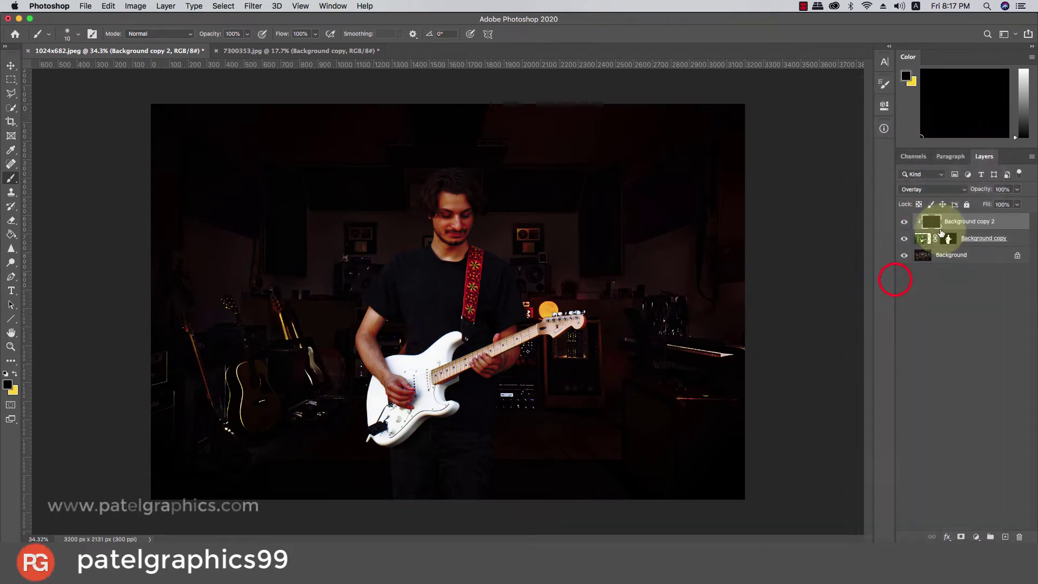
click(1017, 189)
mouse_move(985, 204)
mouse_down()
mouse_move(963, 204)
mouse_move(977, 209)
mouse_up()
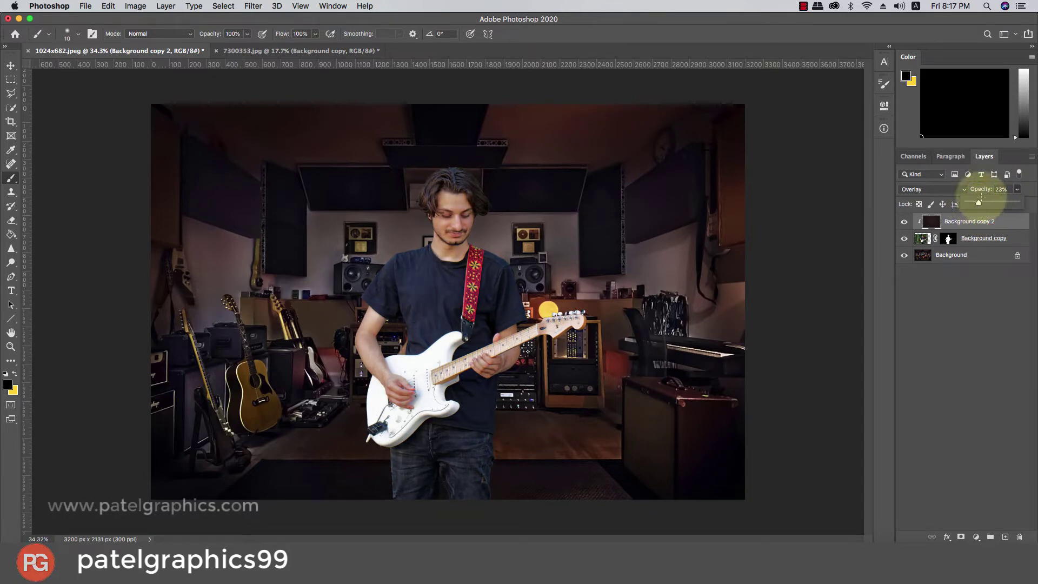
- Copy the music-note background into the composite and place it beneath the guitarist
click(238, 50)
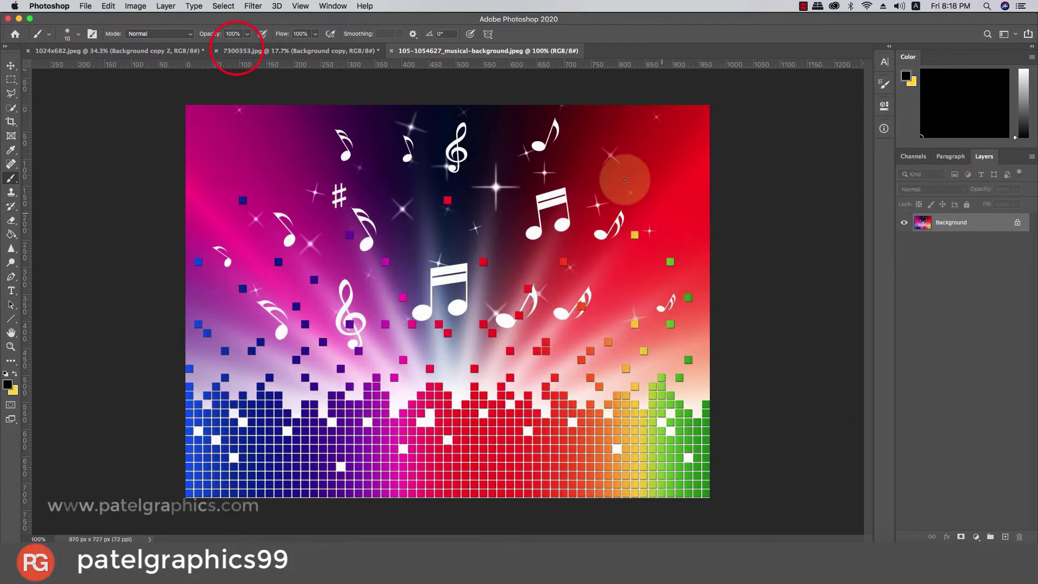
key(ctrl+j)
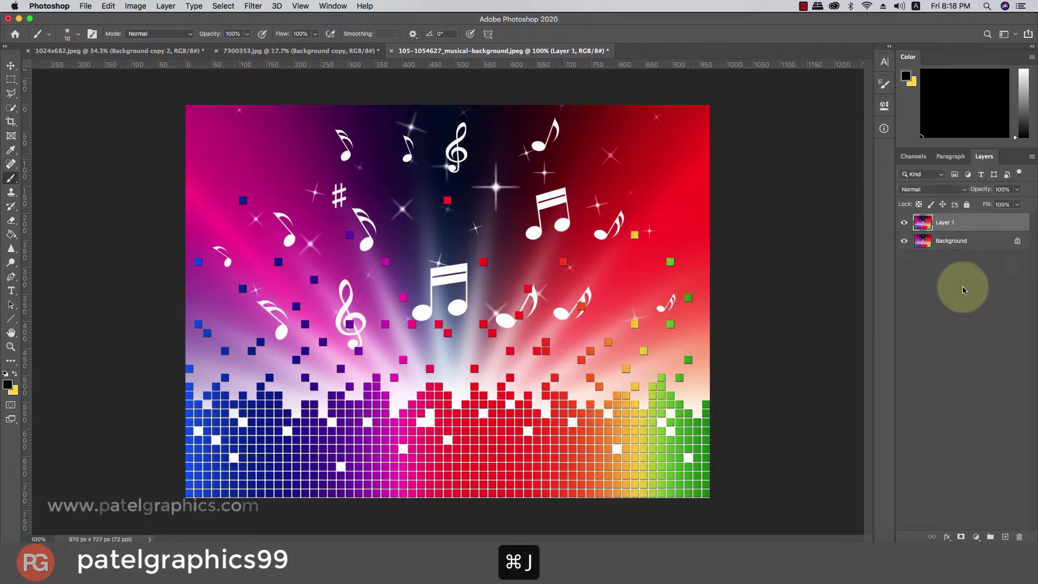
click(175, 50)
key(ctrl+v)
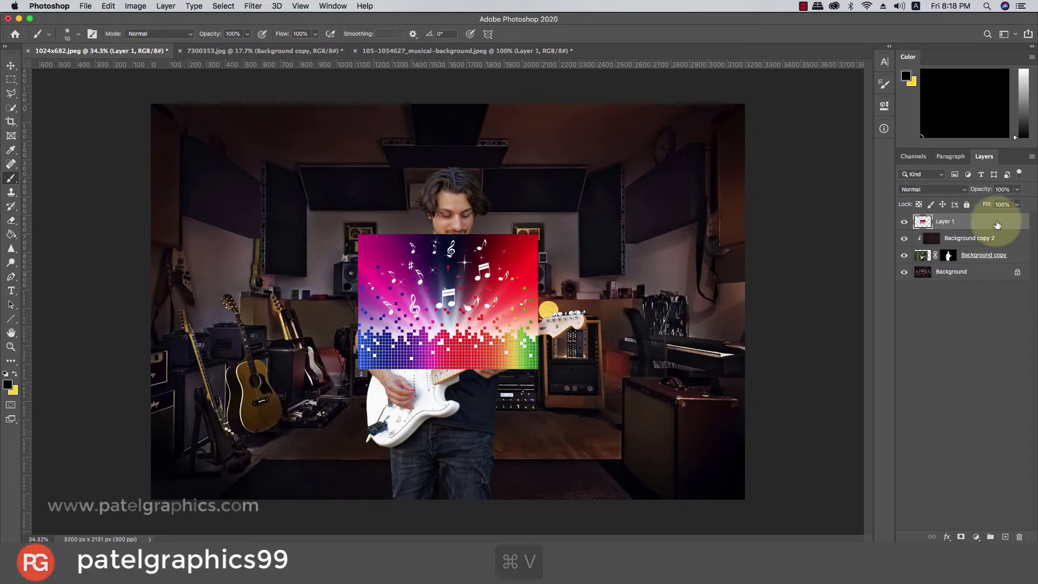
drag(995, 221, 992, 257)
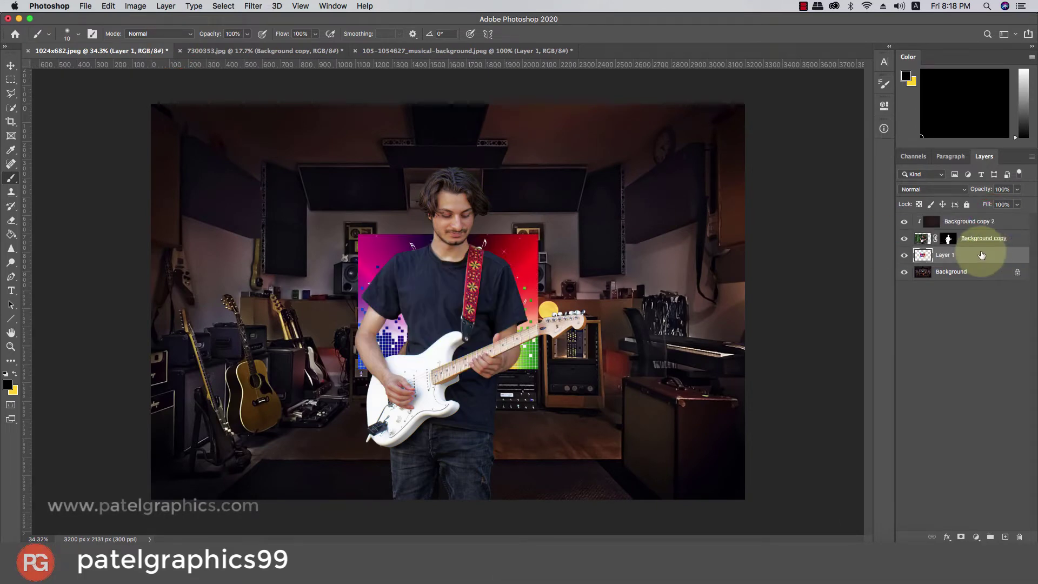
- Scale up and shift the music background so it fills the whole canvas
key(ctrl+t)
mouse_move(539, 234)
mouse_down()
mouse_move(590, 201)
mouse_move(775, 156)
mouse_move(796, 140)
mouse_up()
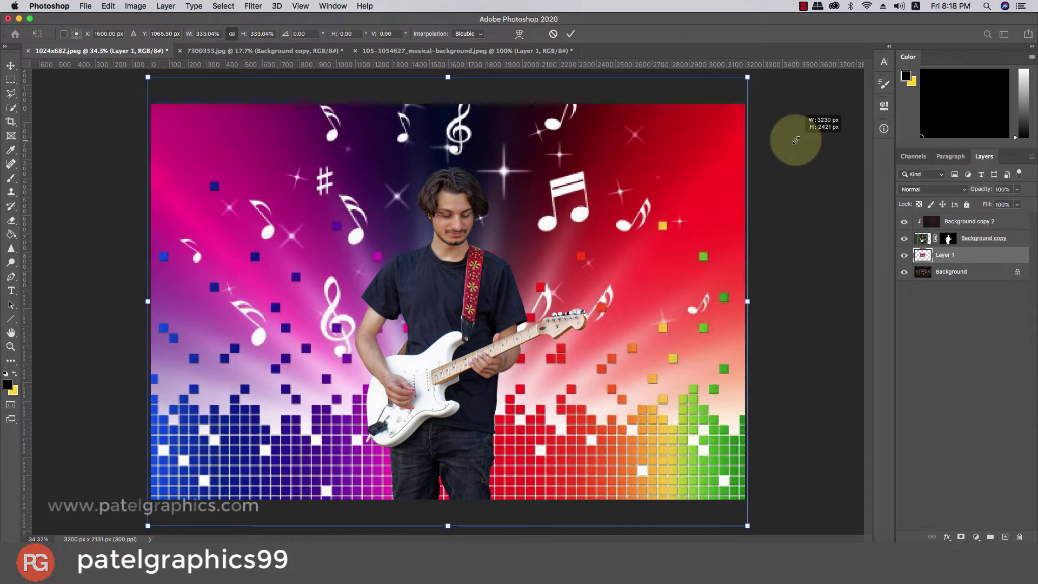
drag(673, 174, 673, 199)
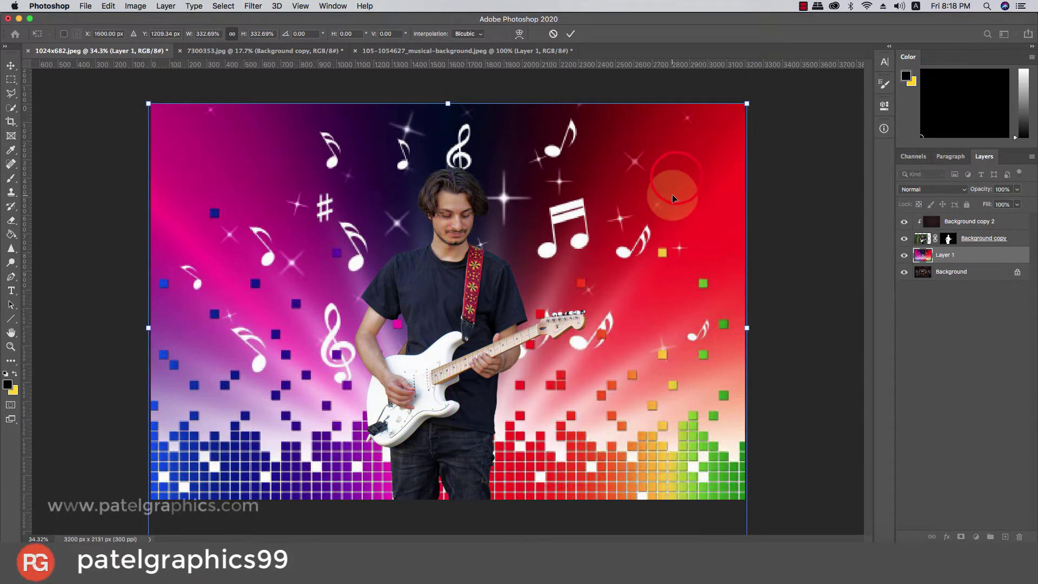
key(Return)
- Open the blend-mode list for the music background layer (Layer 1)
key(b)
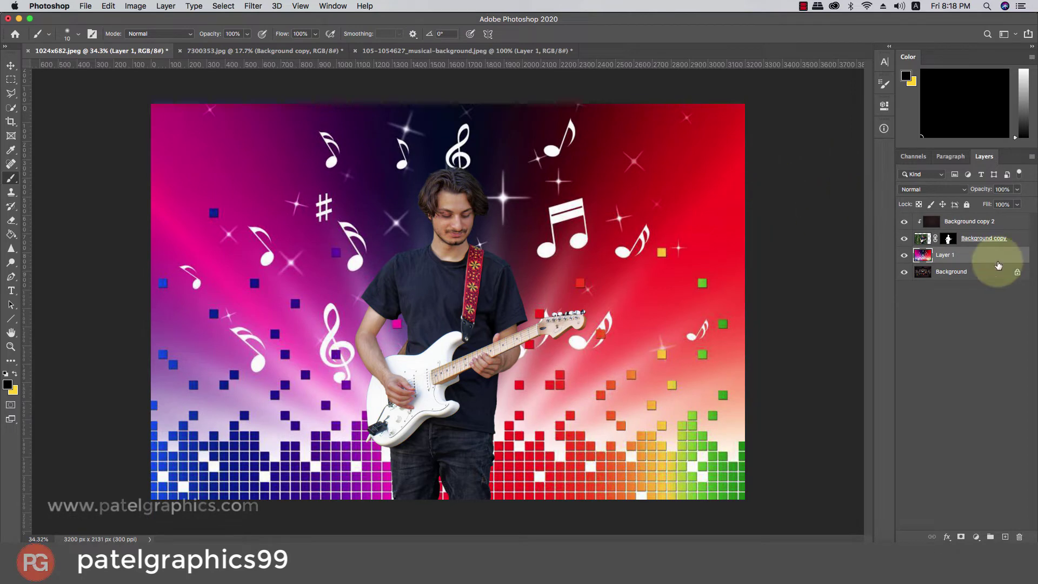
click(926, 189)
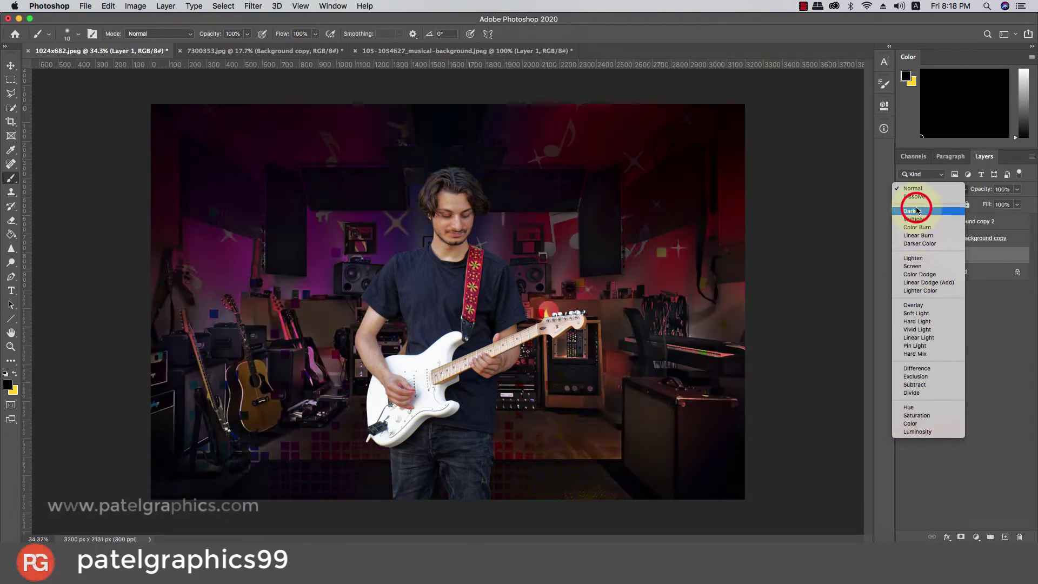
- Set the music layer to Darken and place a Normal-mode copy of it above the guitarist
click(916, 211)
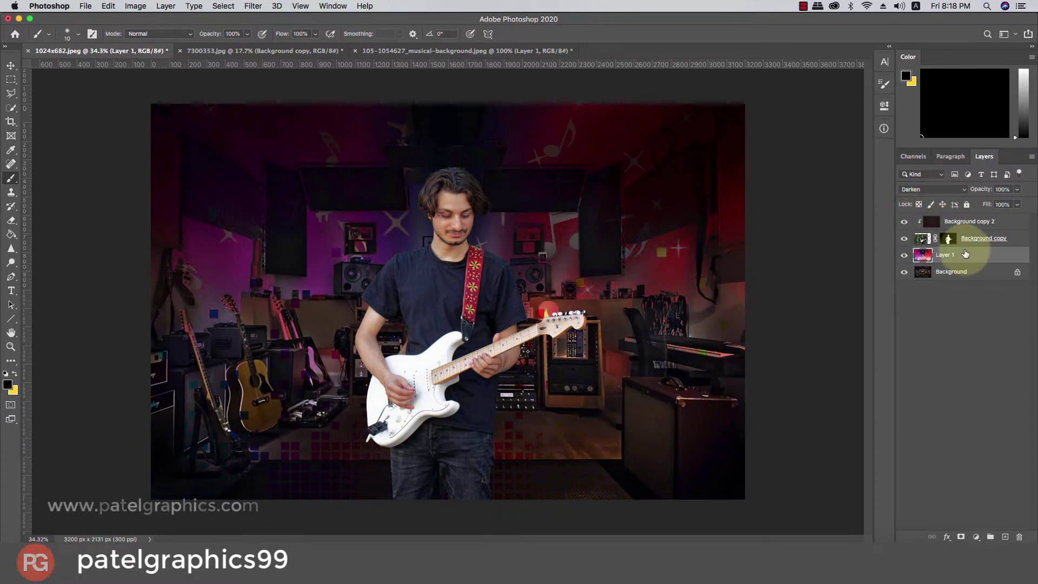
key(super+j)
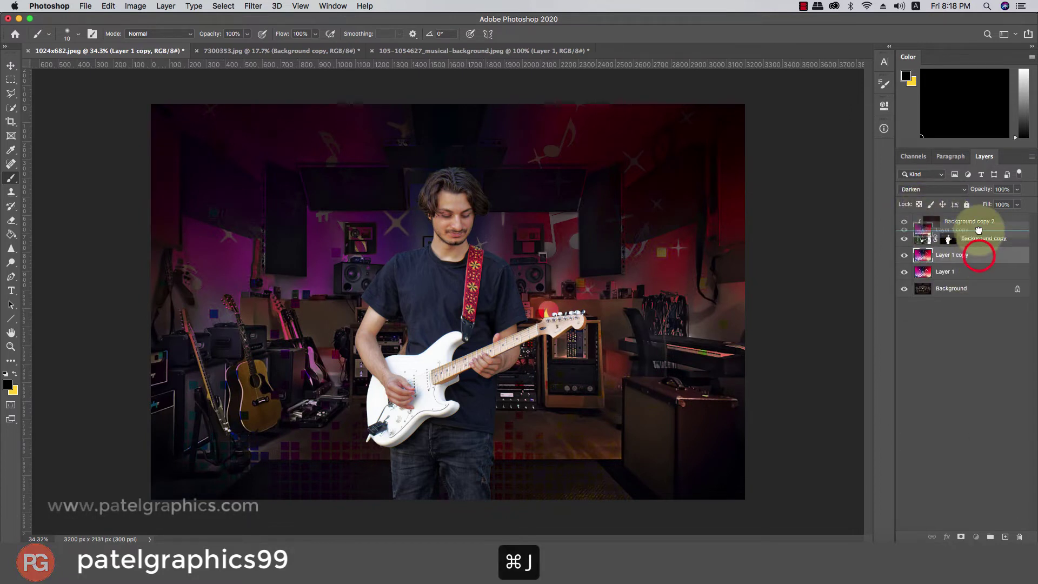
drag(965, 254, 980, 233)
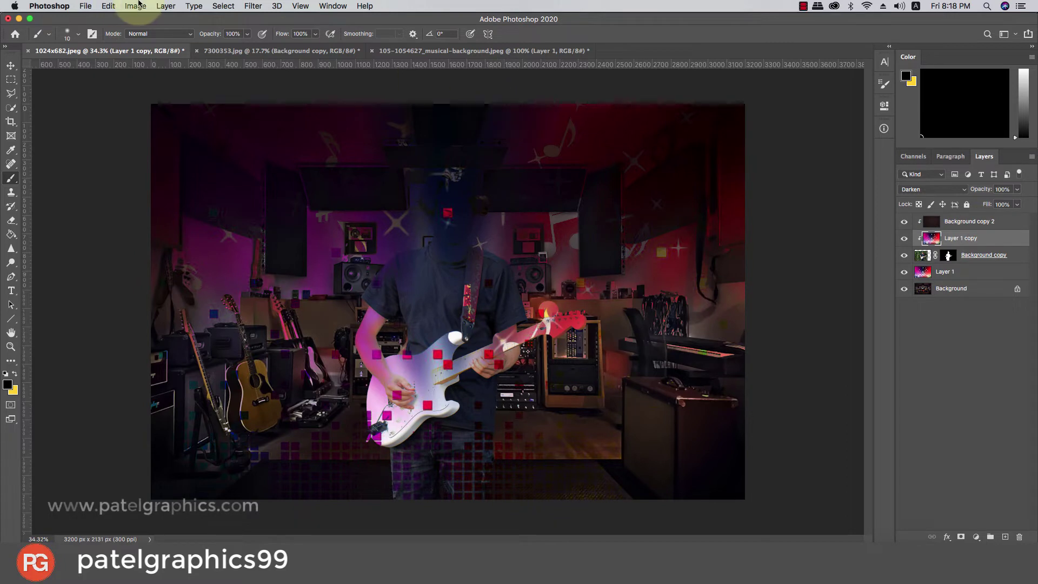
click(919, 189)
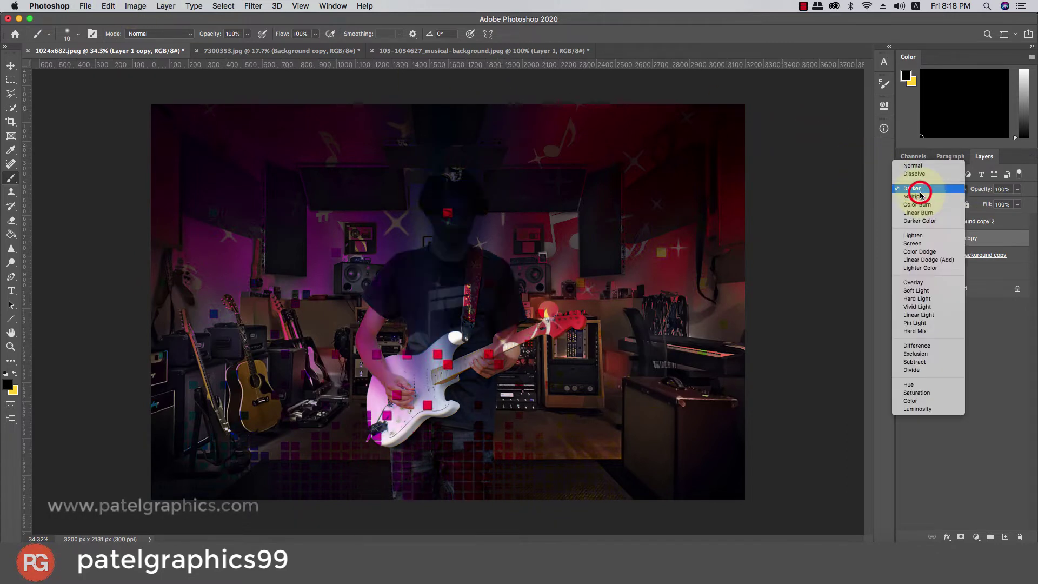
click(919, 165)
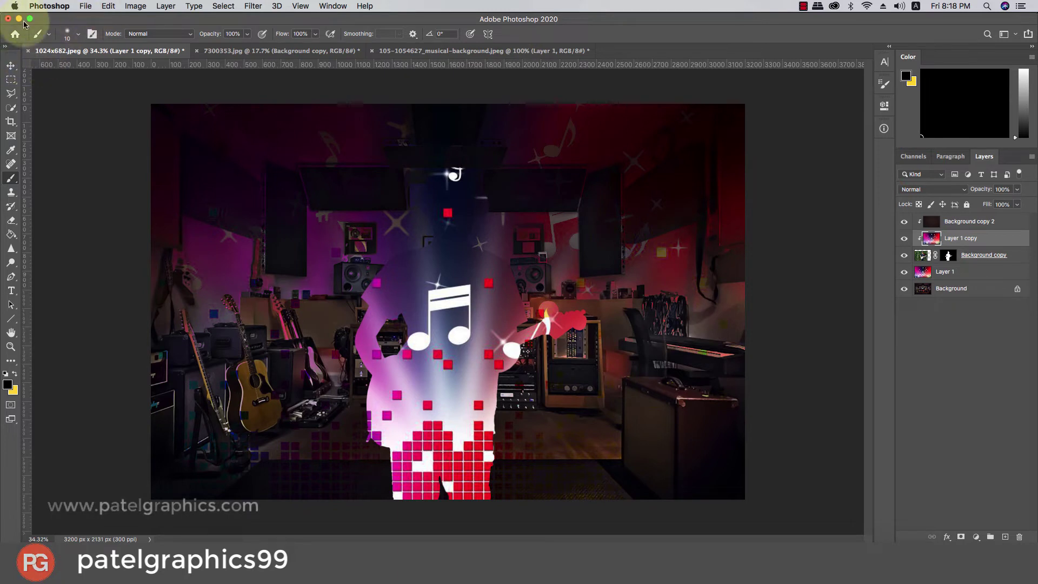
click(252, 7)
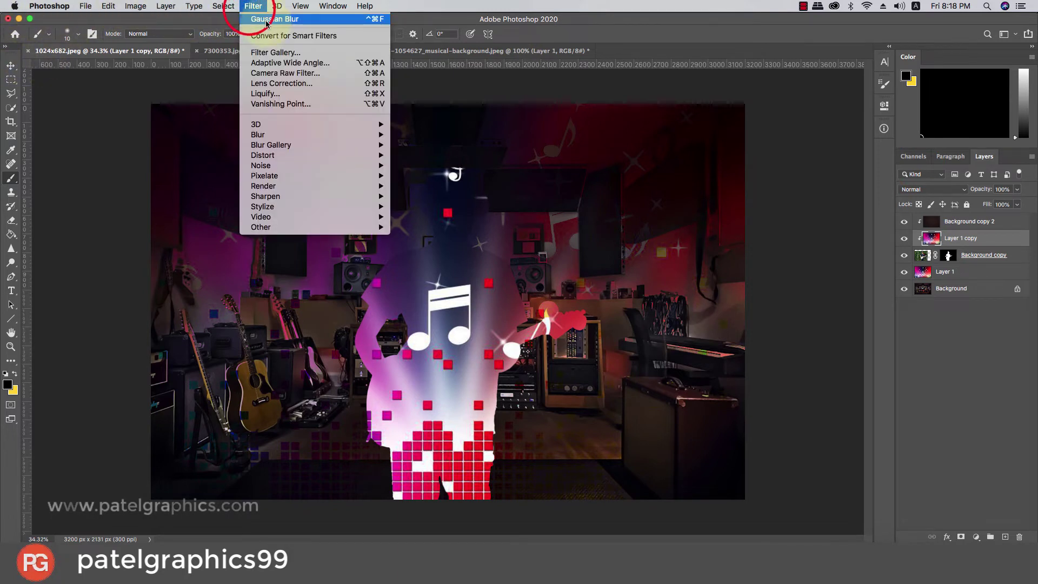
- Gaussian-blur Layer 1 copy and blend it in Soft Light at about 23% opacity
click(254, 8)
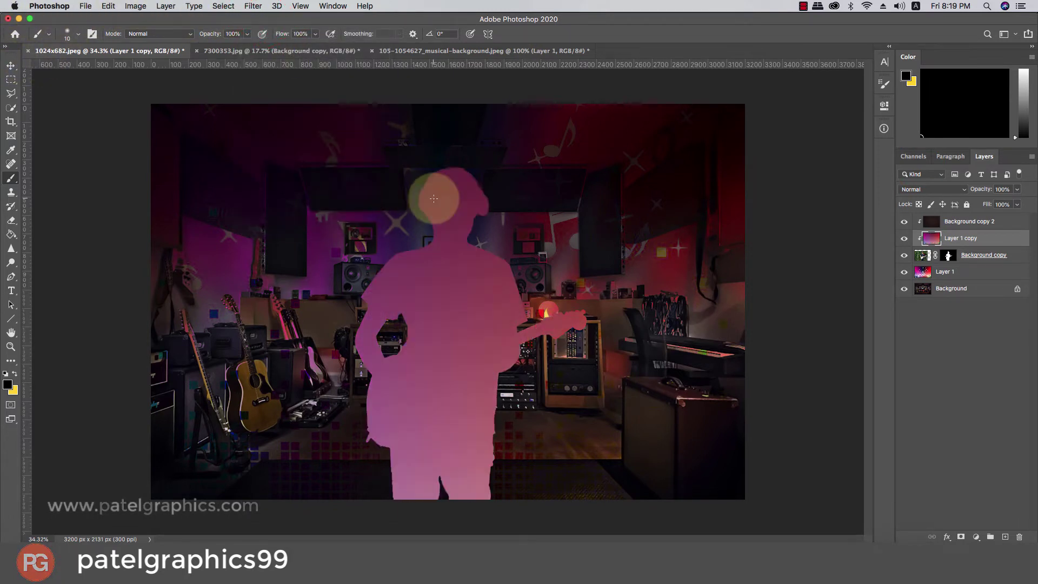
click(912, 190)
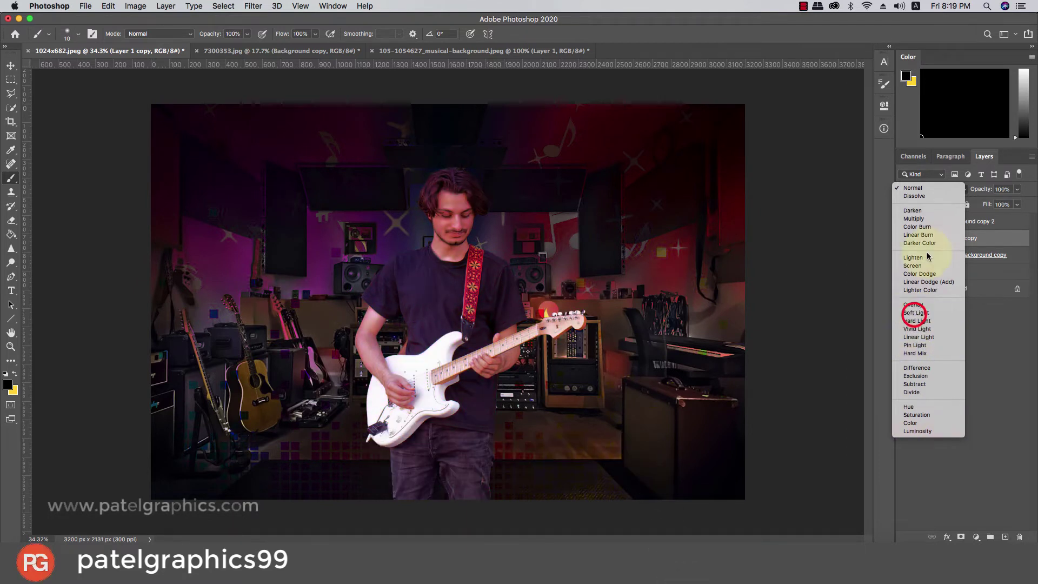
click(916, 313)
click(1017, 189)
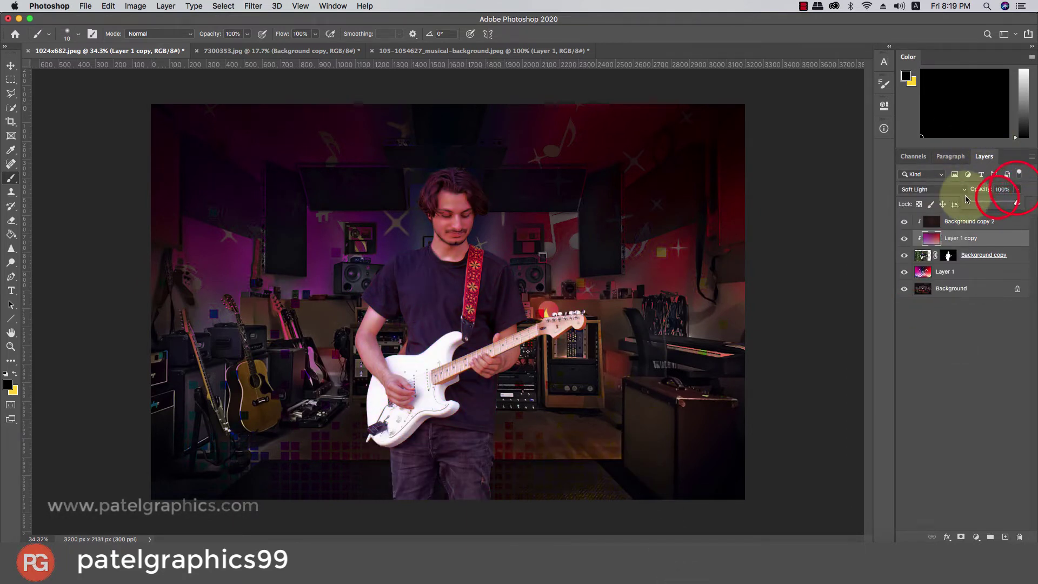
drag(969, 204, 981, 204)
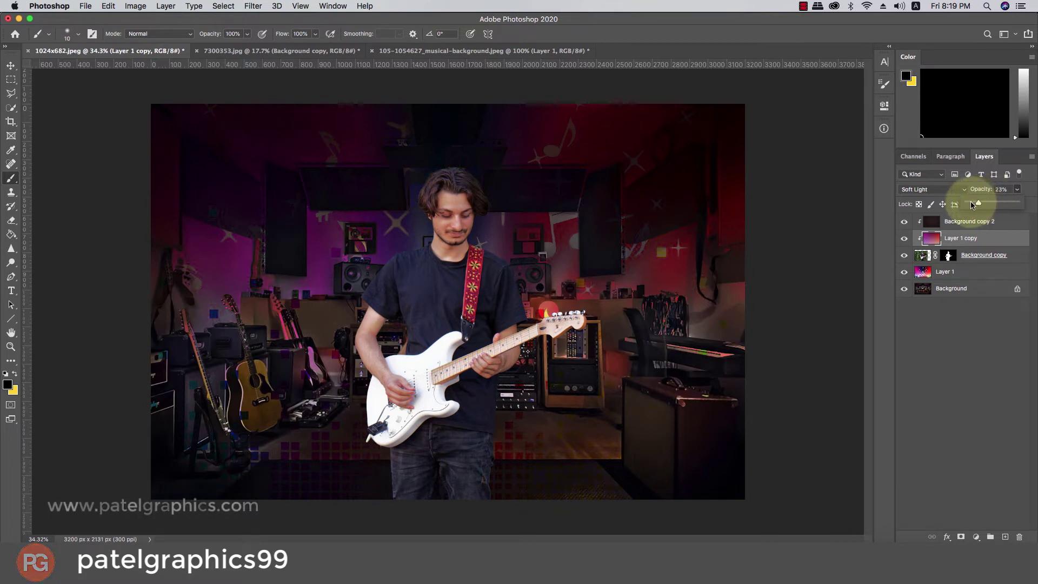
click(979, 254)
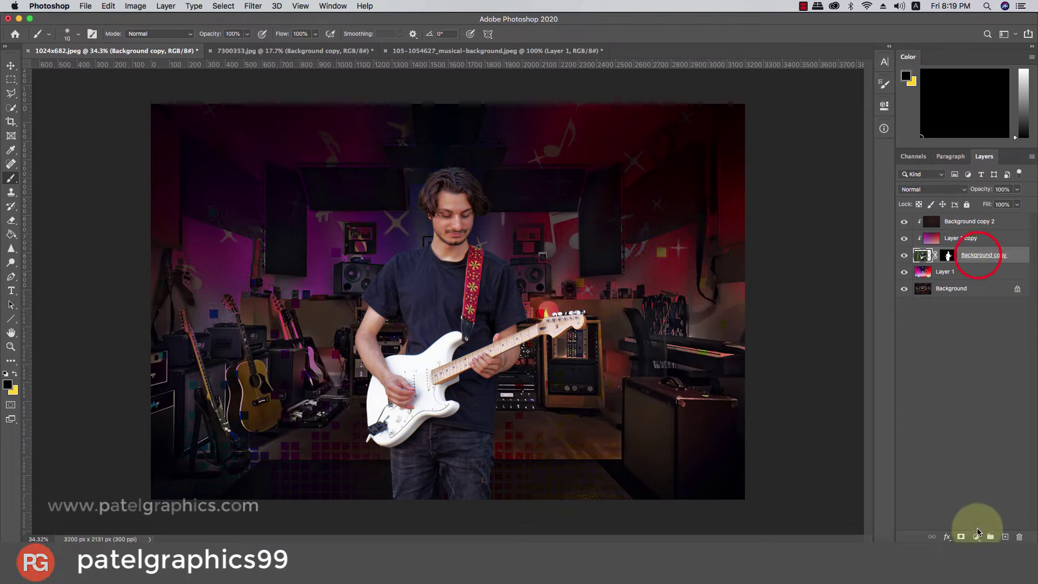
- Add a new Layer 2 above the guitarist and set up a large soft round brush
click(1005, 536)
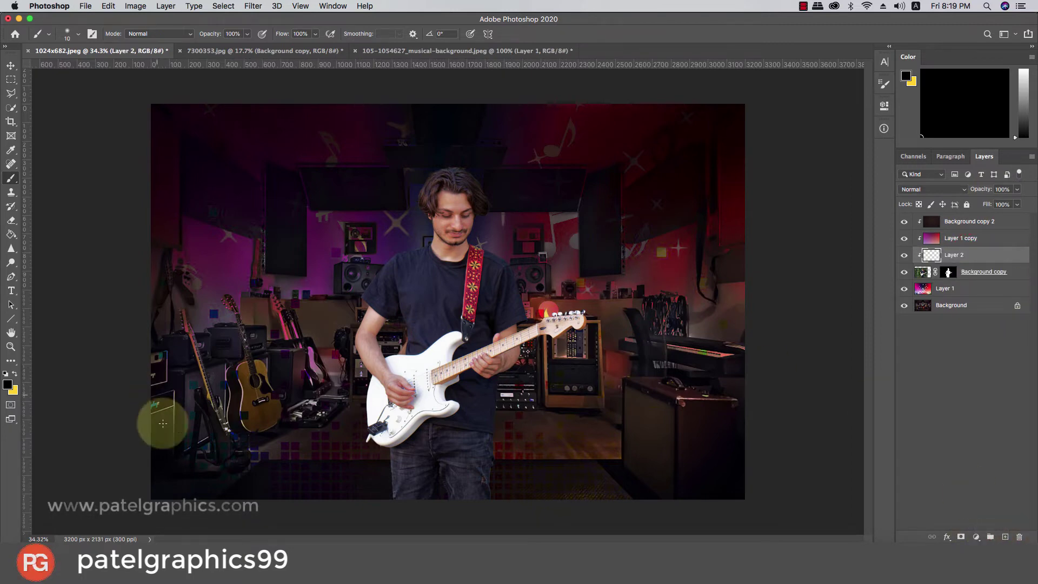
scroll(419, 167, up, 5)
scroll(422, 167, down, 2)
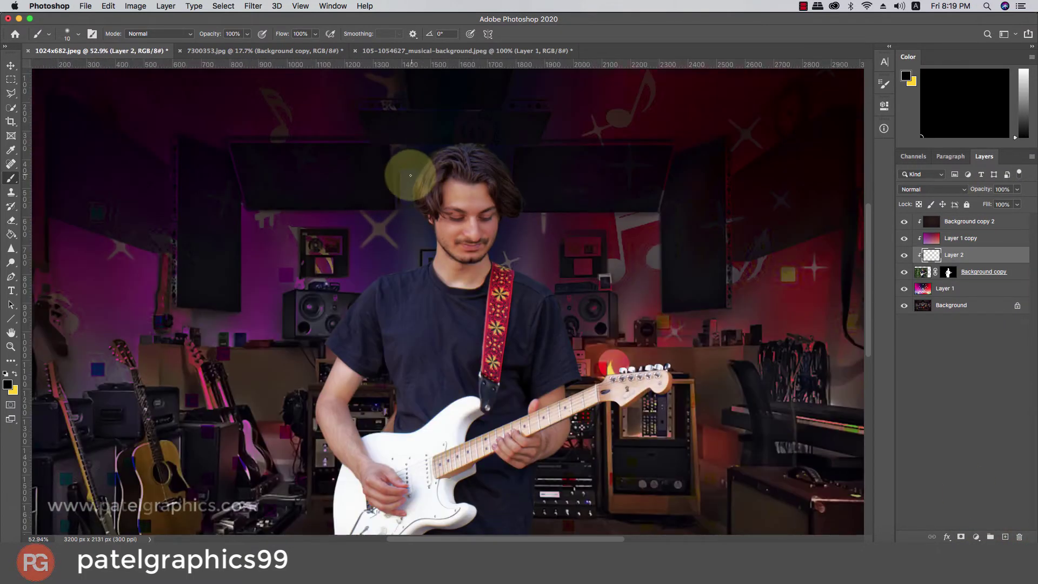
key(bracketright)
key(bracketright)
key(bracketright)
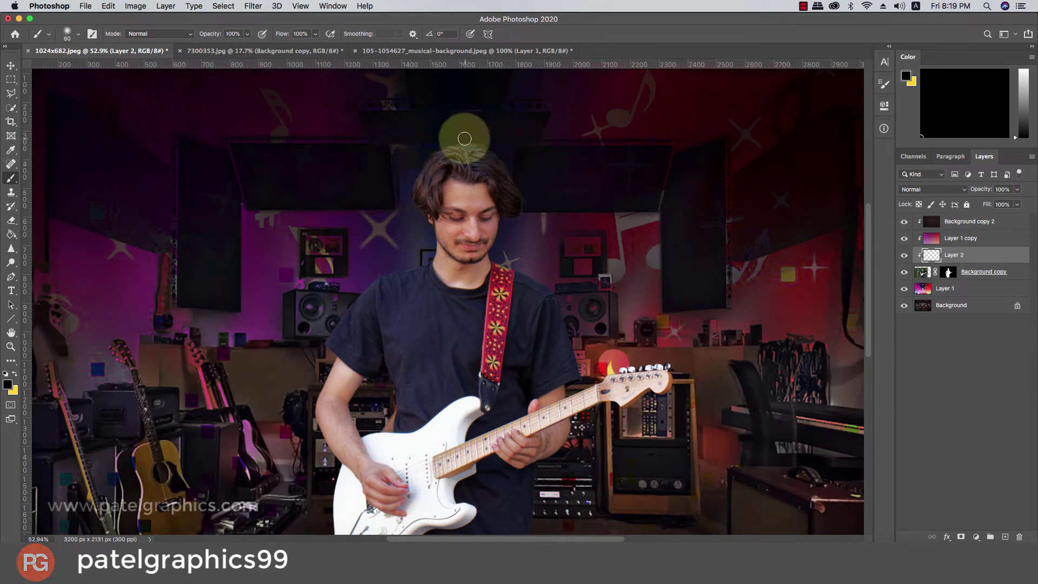
right_click(454, 133)
click(504, 240)
click(403, 131)
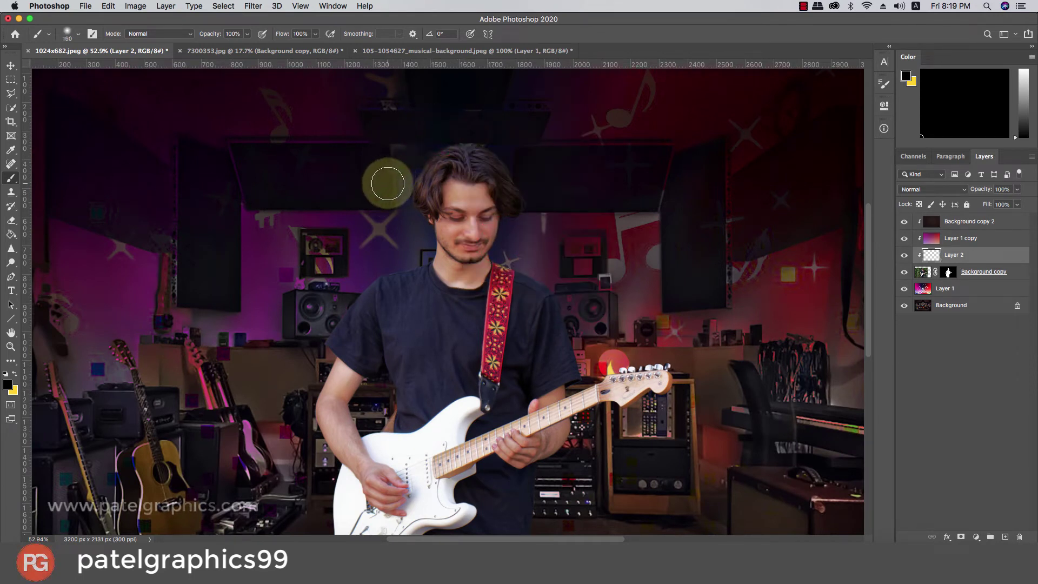
click(454, 124)
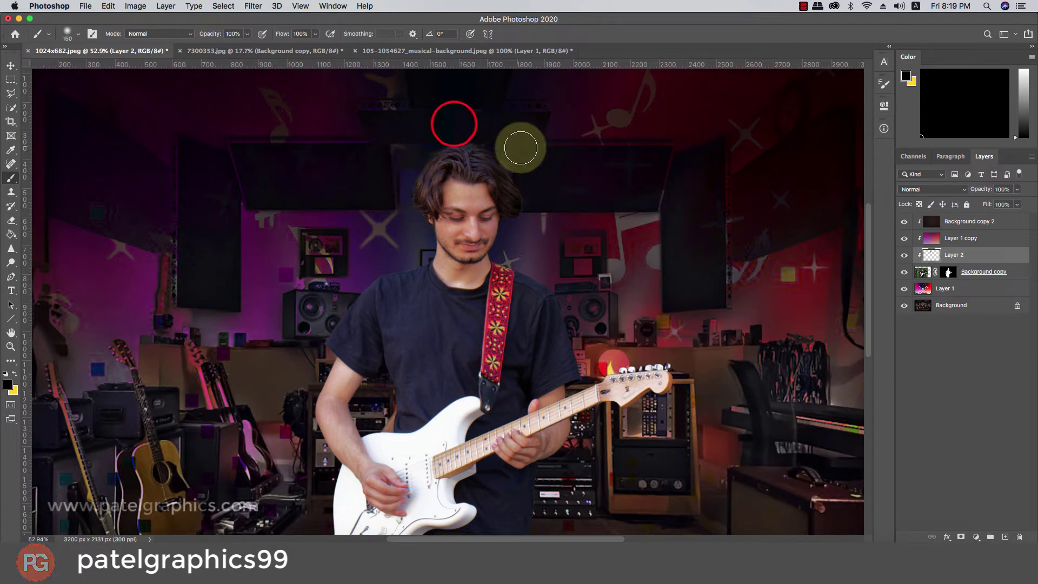
- Pick a bright magenta-purple and paint above and left of the guitarist's head
click(15, 372)
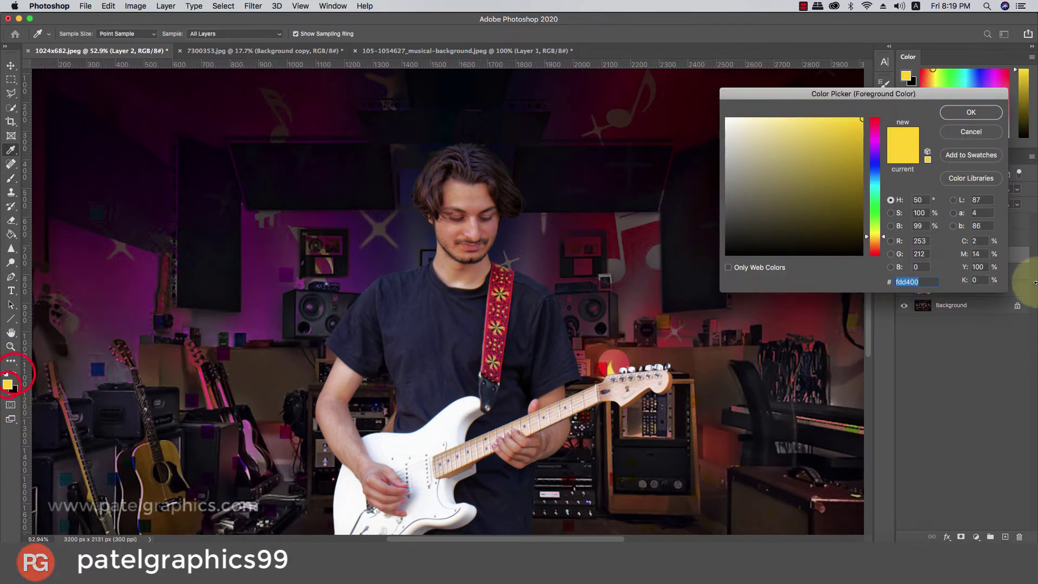
click(338, 212)
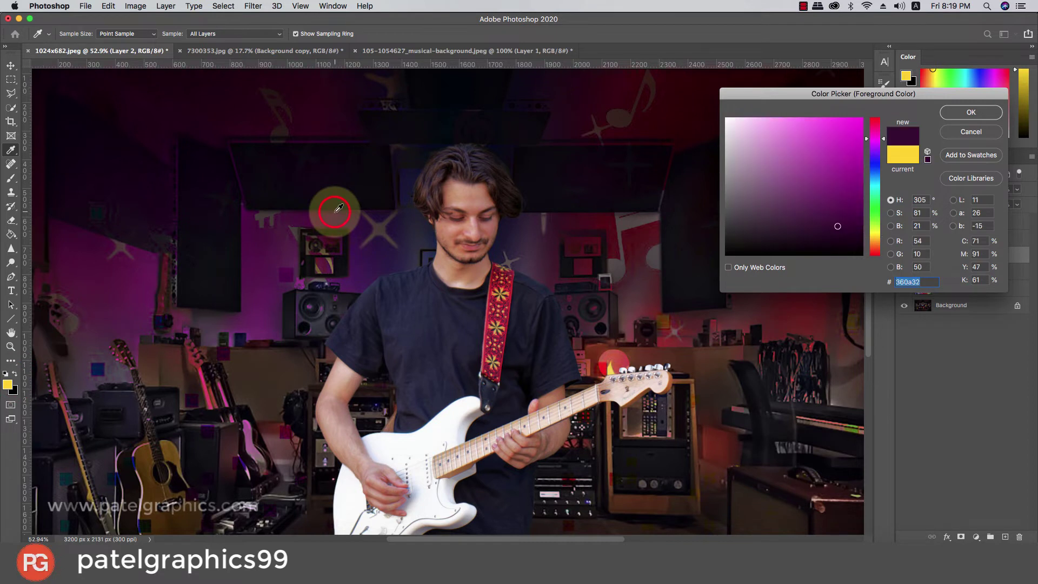
drag(834, 165, 854, 163)
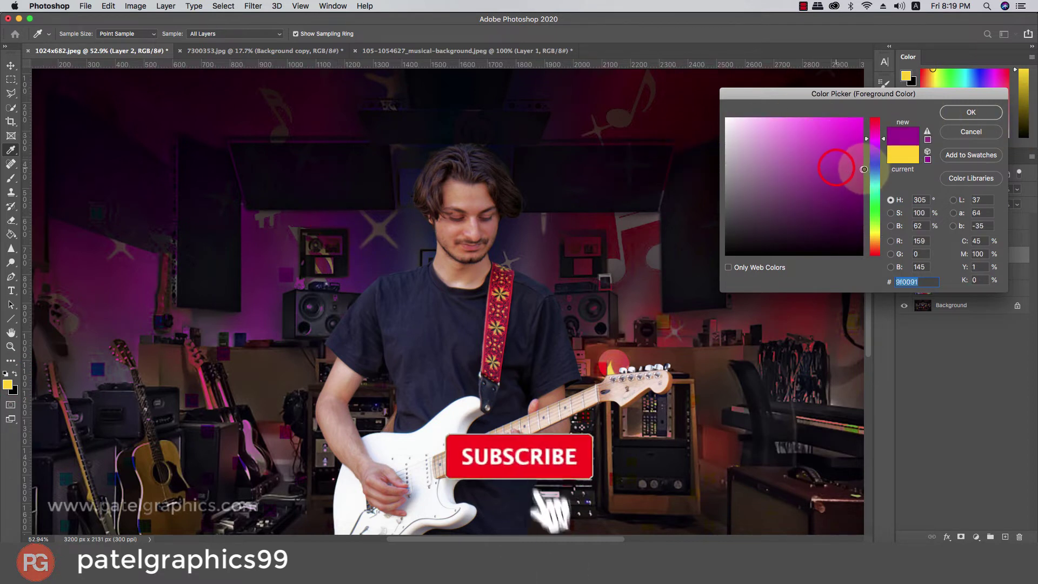
click(970, 112)
click(425, 127)
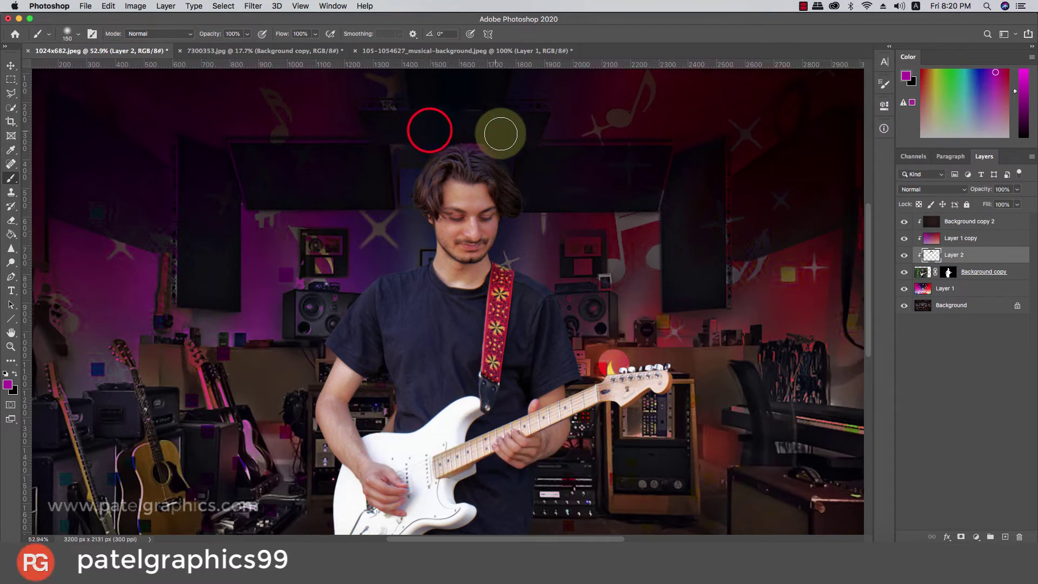
click(427, 137)
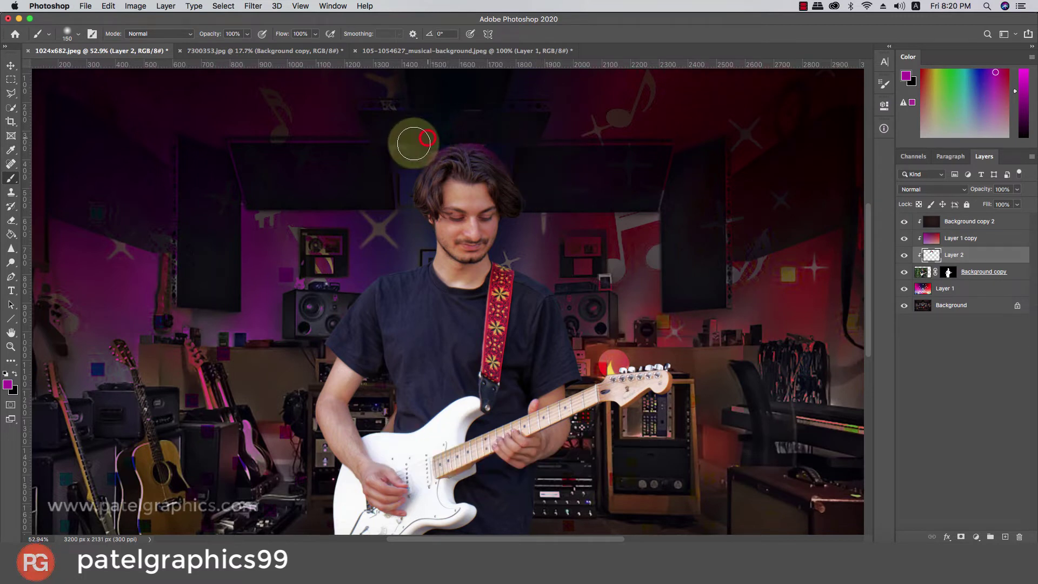
drag(397, 172, 391, 185)
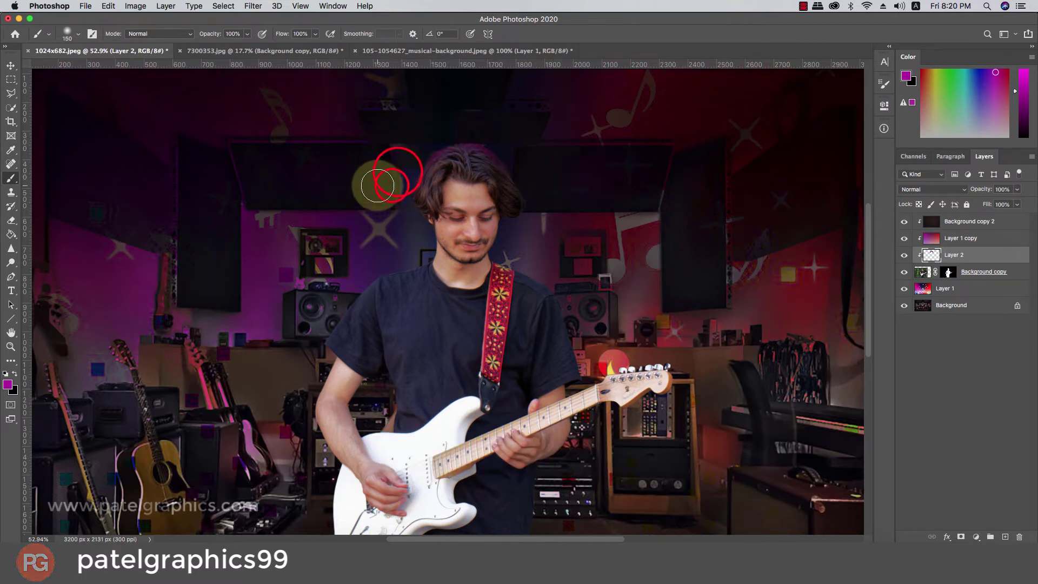
- Sample a dark purple from the image and paint it left of and above the head
click(15, 374)
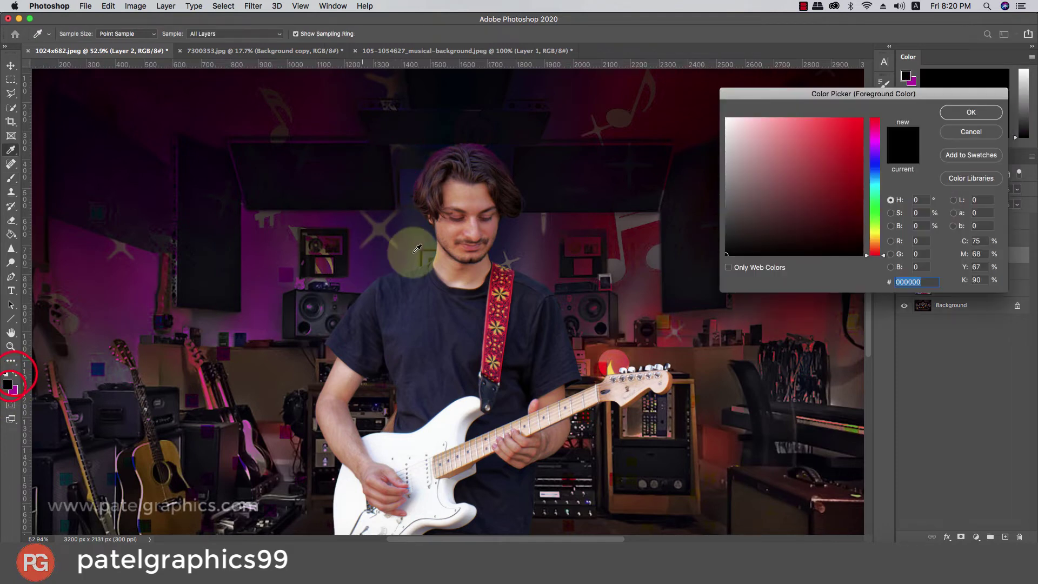
click(385, 257)
click(971, 112)
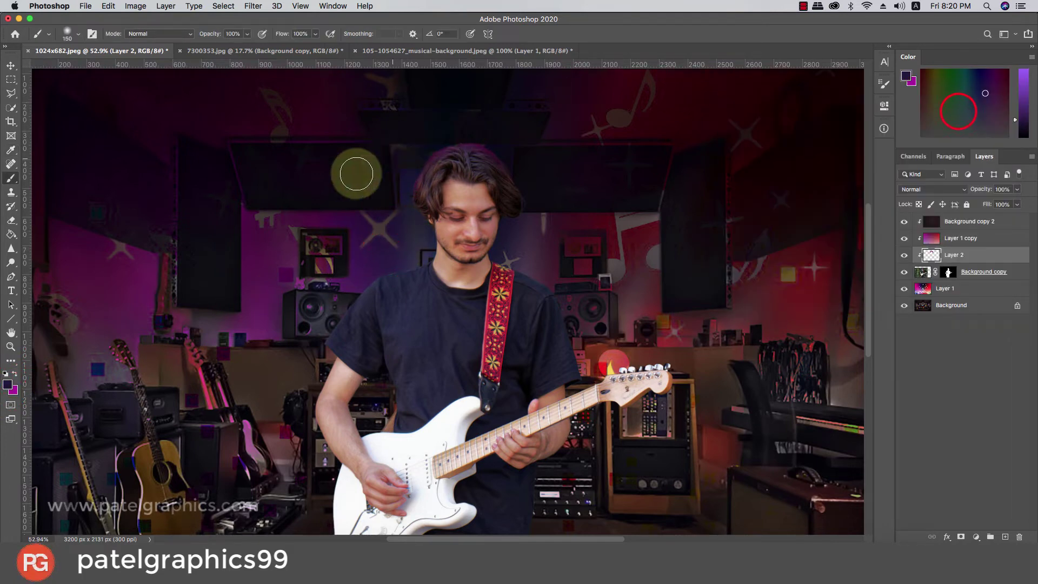
key(bracketleft)
key(bracketleft)
key(bracketleft)
click(392, 162)
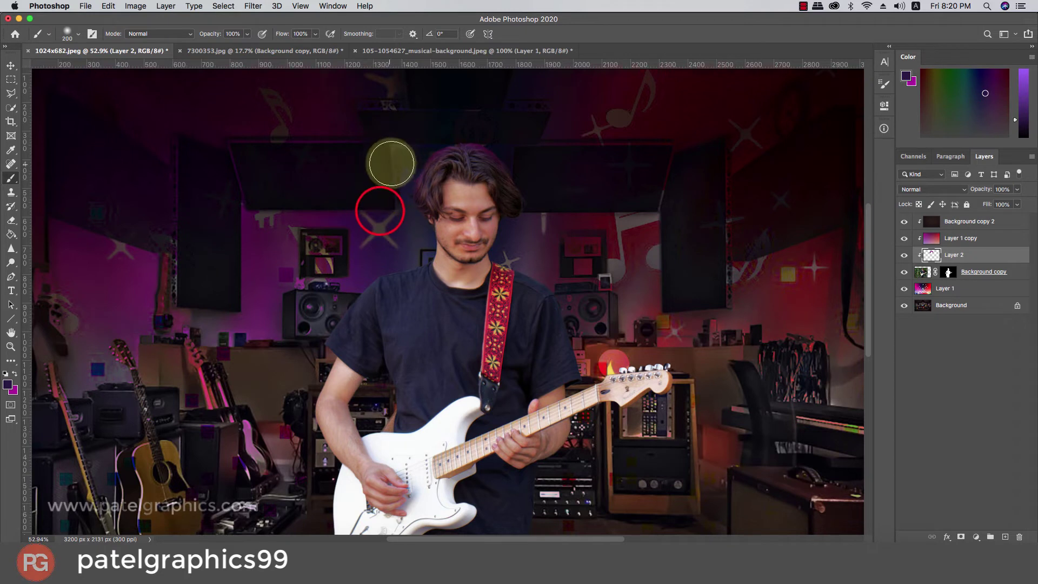
click(529, 181)
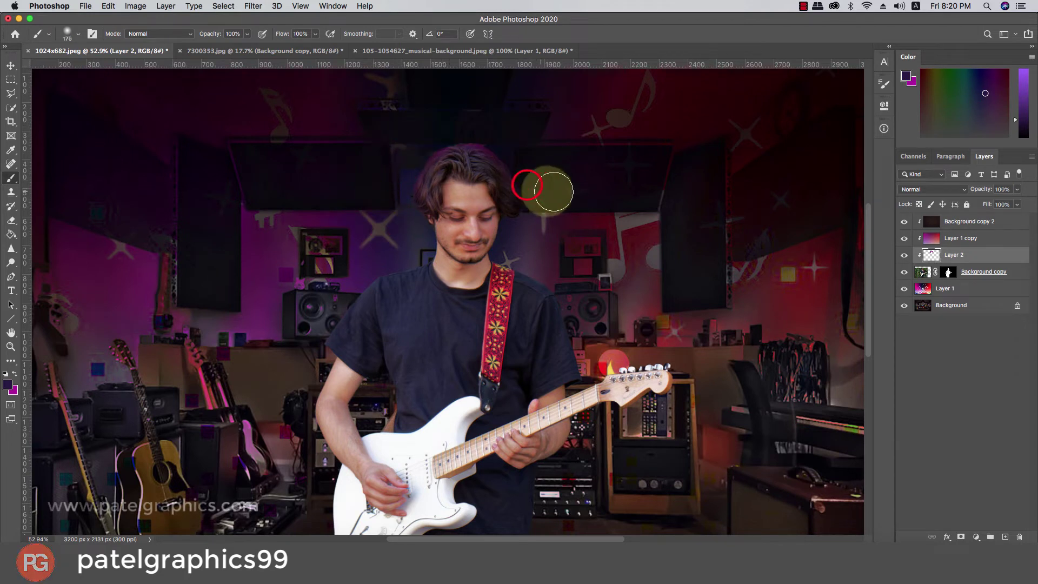
key(bracketright)
click(504, 141)
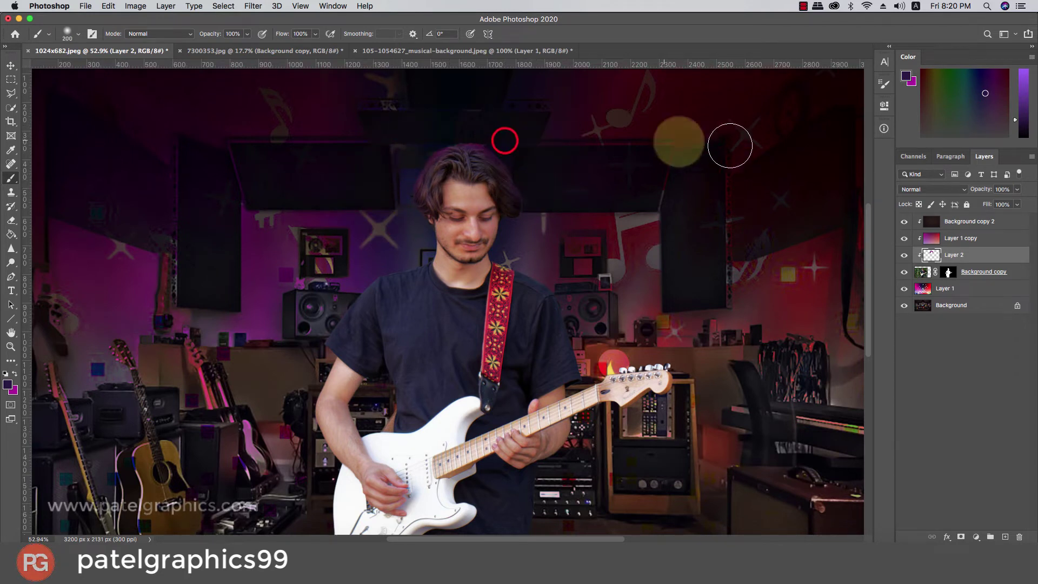
click(931, 189)
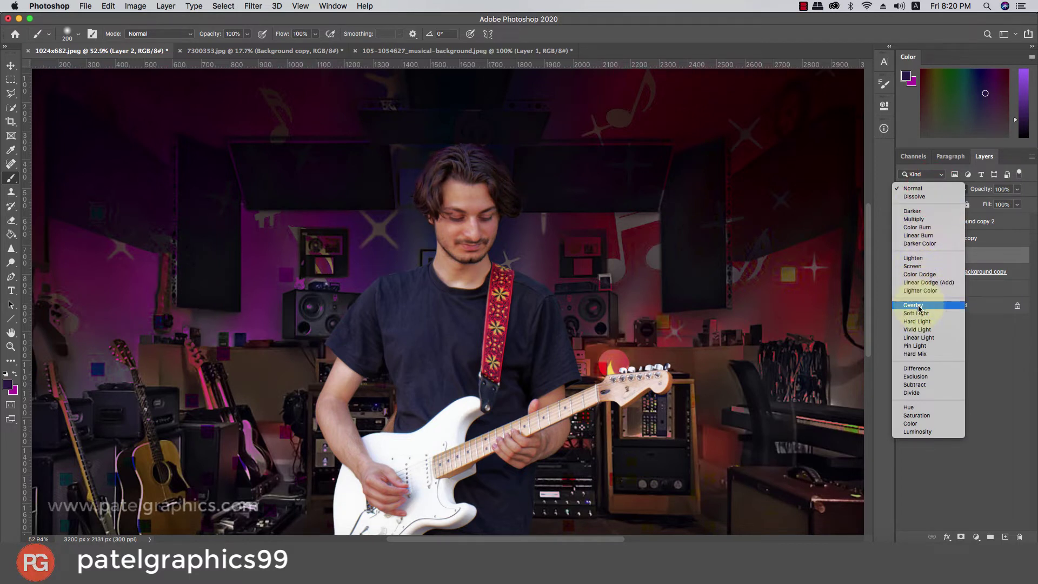
- Set Layer 2's blend mode to Overlay
click(918, 305)
scroll(557, 234, down, 5)
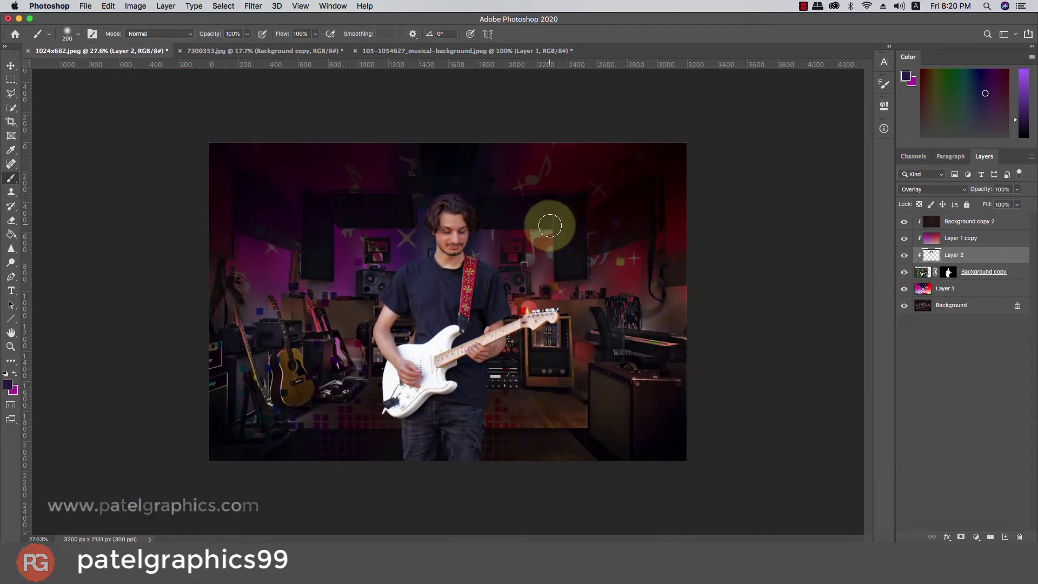
scroll(532, 190, up, 1)
scroll(524, 192, up, 1)
scroll(493, 209, up, 3)
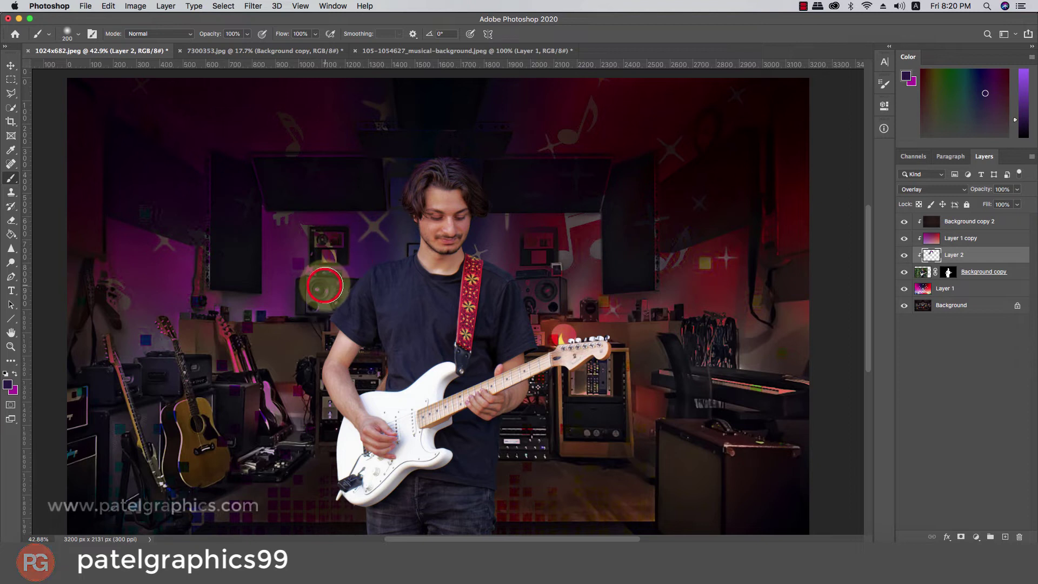
- Paint extra colour strokes beside the head, near the guitar and over the speaker area
key(super+z)
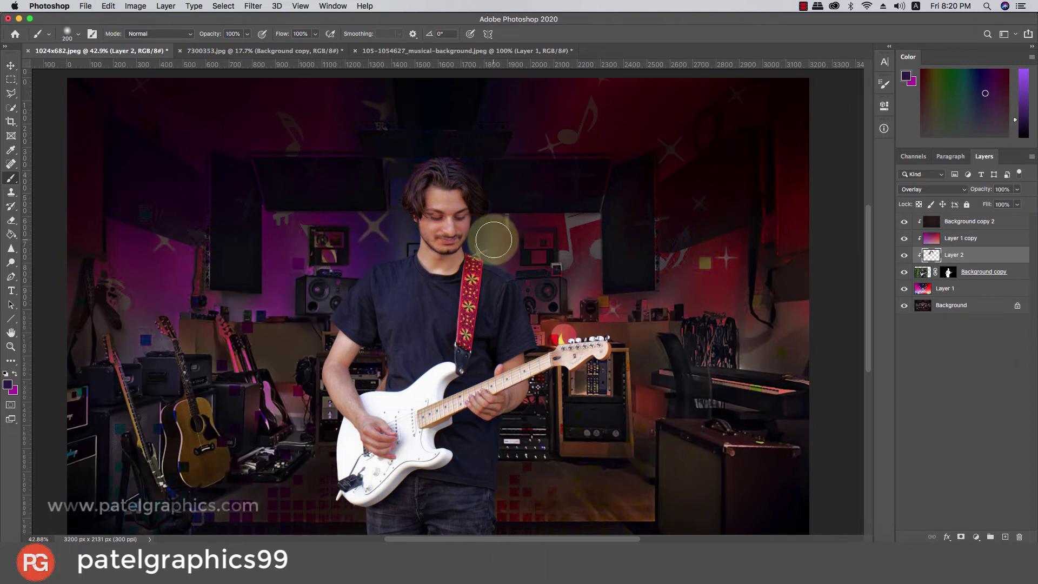
click(494, 240)
click(541, 286)
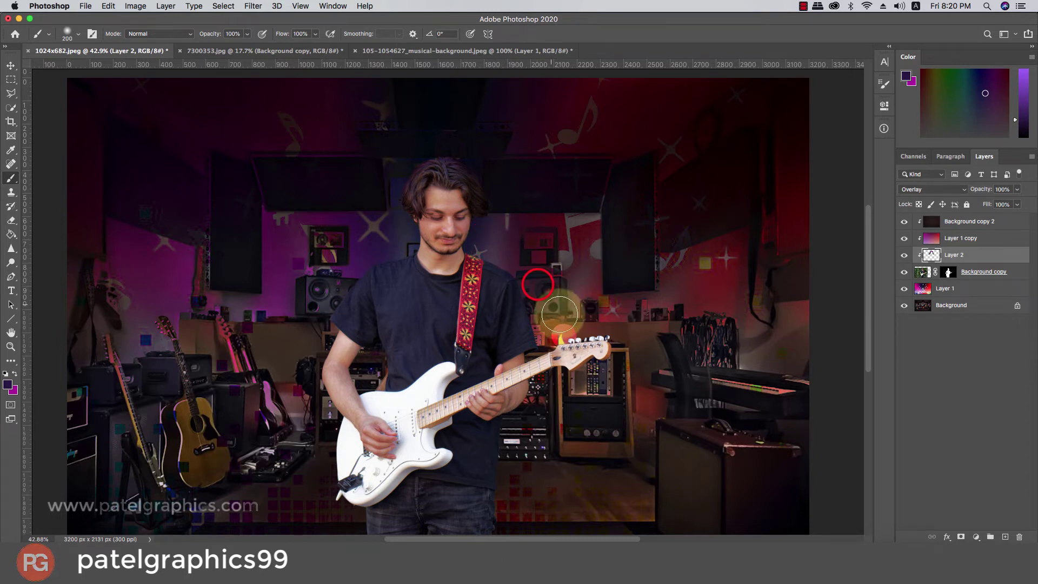
click(502, 243)
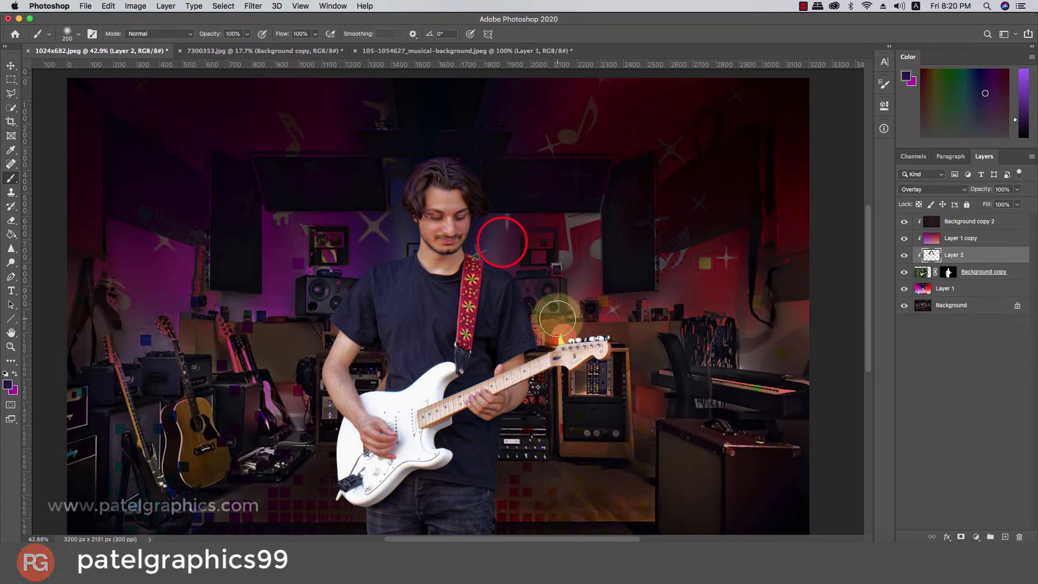
click(555, 317)
key(super+z)
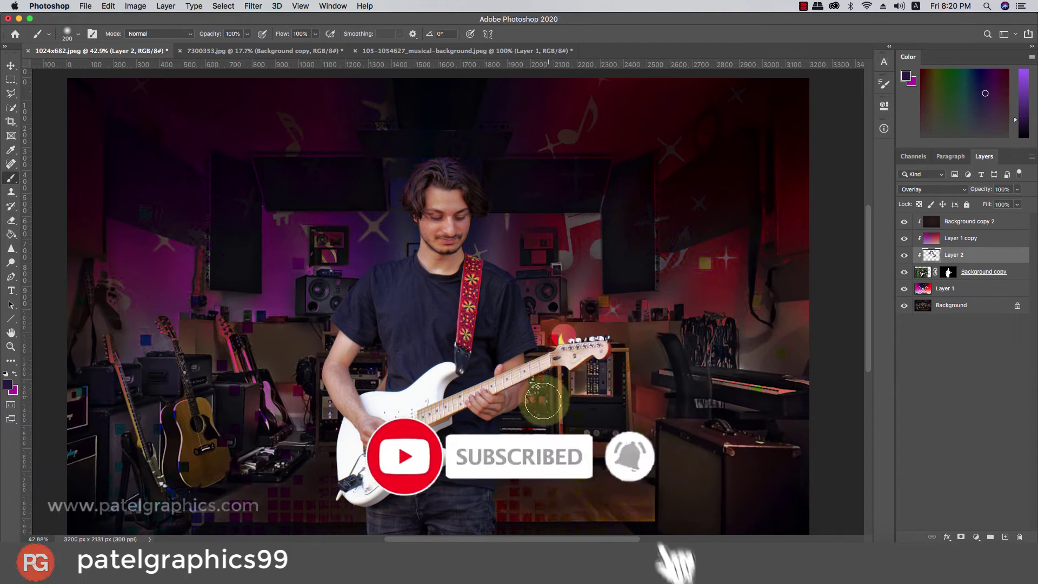
click(535, 409)
click(522, 429)
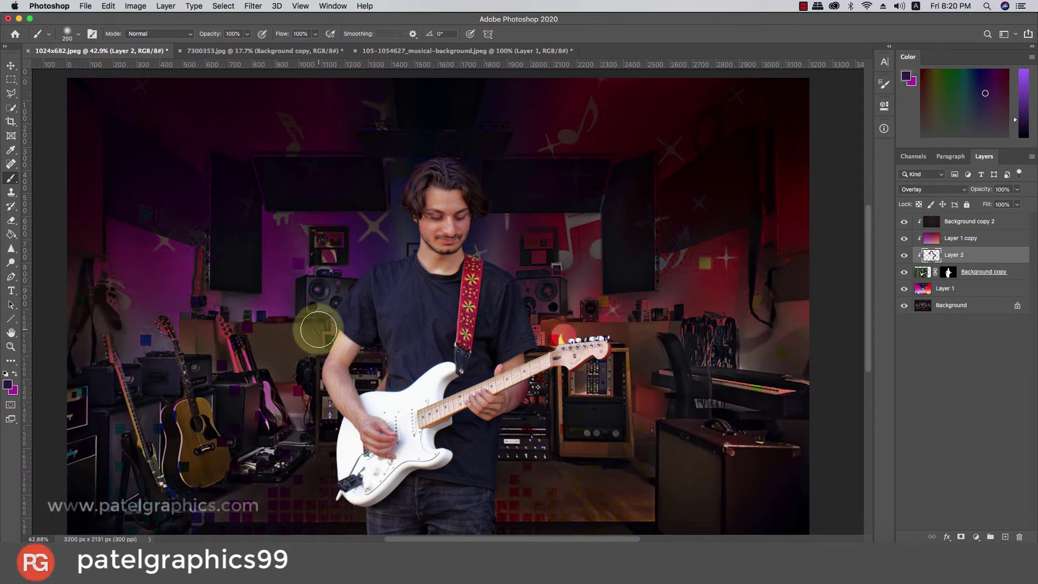
click(320, 328)
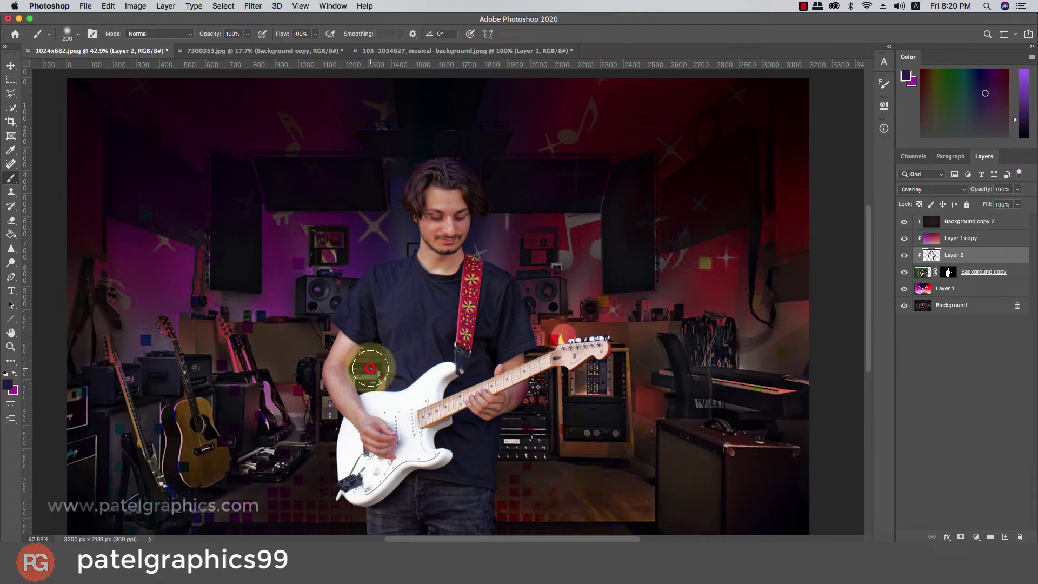
- Switch to the Move tool (V) and drag on the canvas
scroll(357, 366, down, 2)
scroll(362, 356, down, 1)
scroll(368, 344, down, 1)
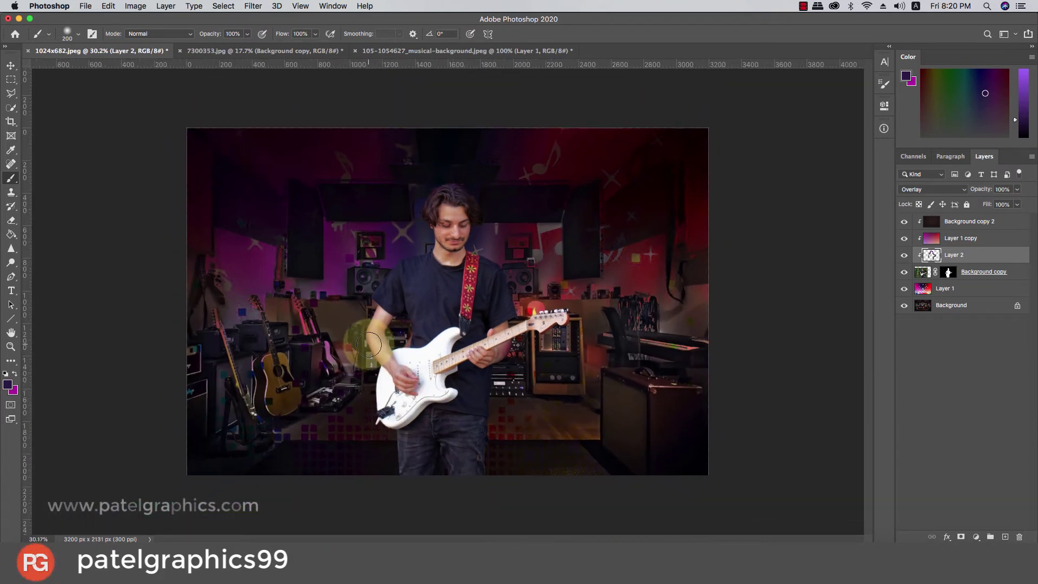
key(v)
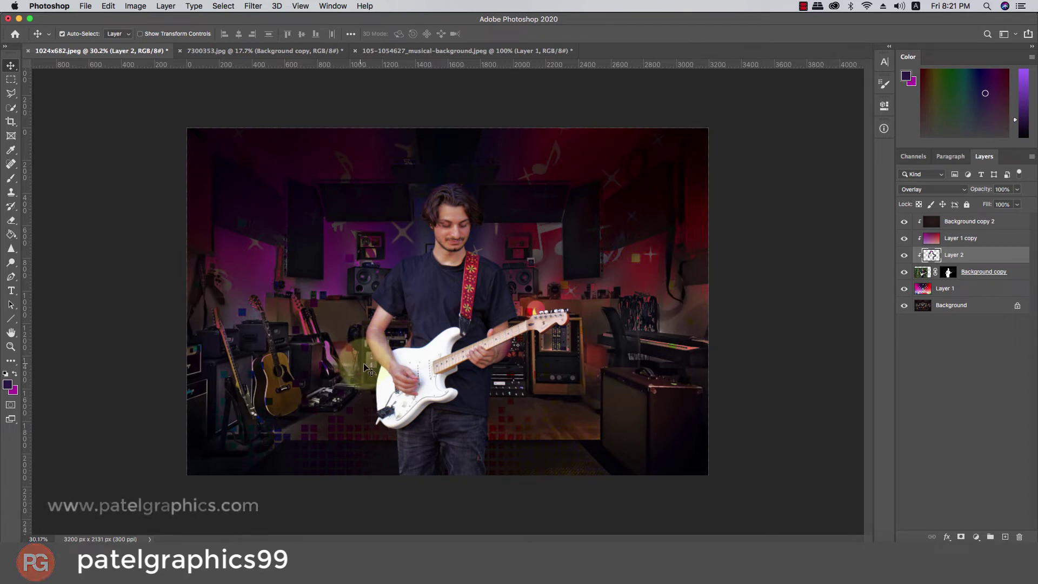
scroll(468, 220, down, 1)
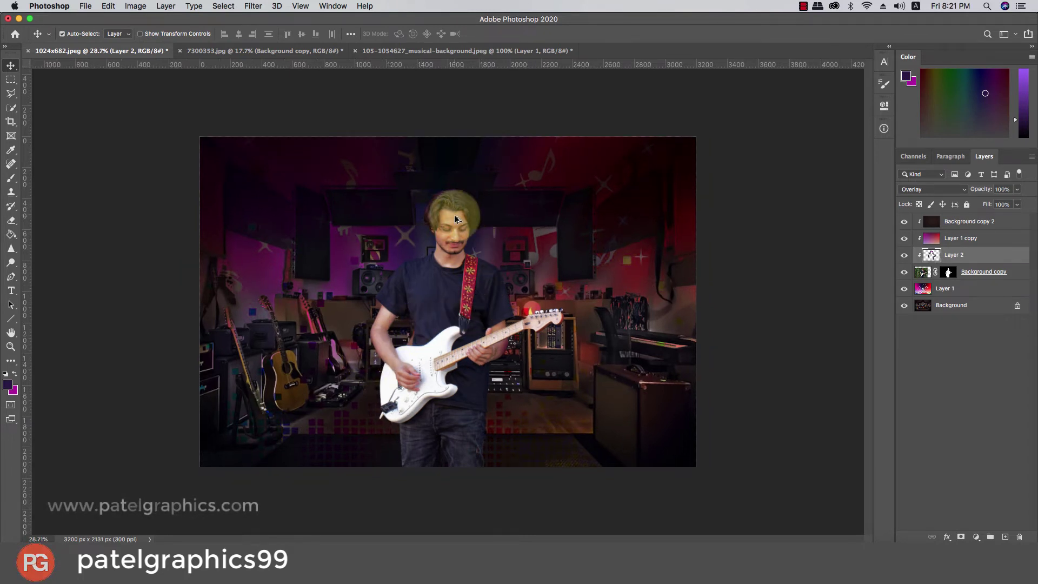
drag(454, 218, 484, 236)
scroll(485, 235, up, 1)
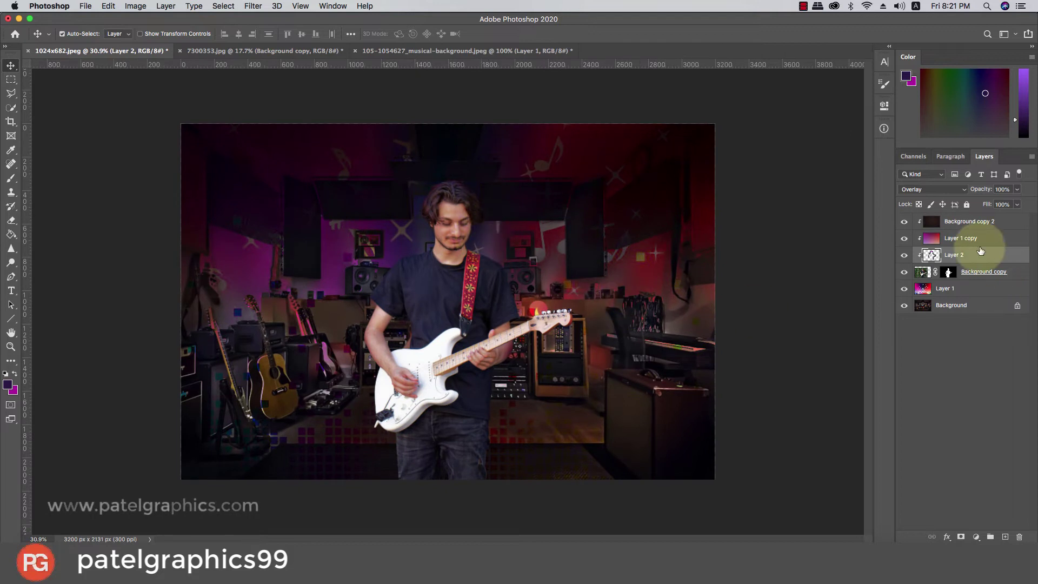
- Add Layer 3 above Background copy and paint purple over the guitarist's jeans with a very large brush
click(990, 273)
click(1004, 535)
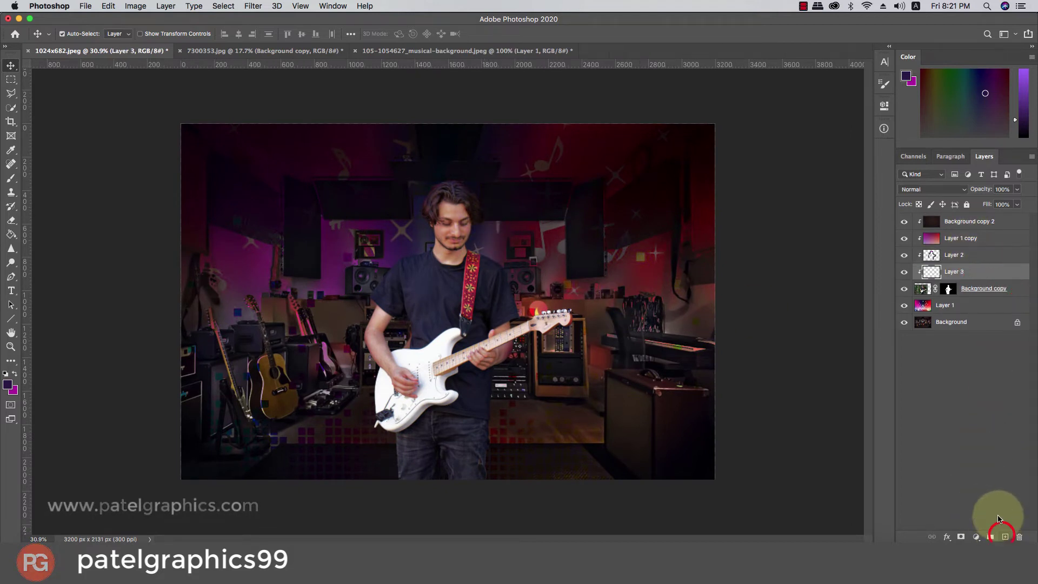
key(b)
key(bracketleft)
key(bracketleft)
key(bracketleft)
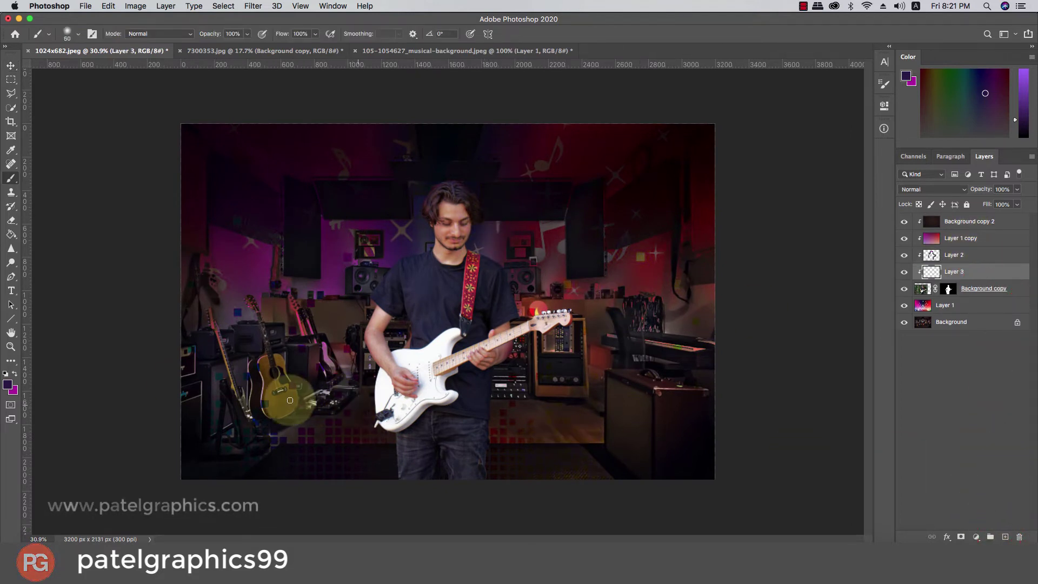
key(bracketright)
key(bracketright)
key(bracketright)
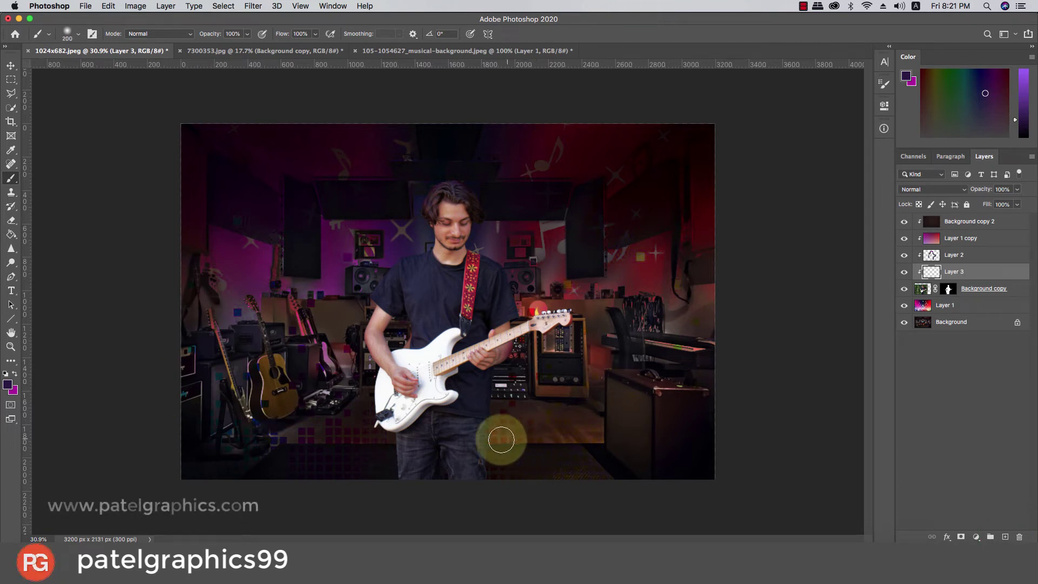
key(bracketright)
key(bracketright)
key(bracketright)
key(bracketright)
key(bracketright)
key(bracketright)
key(bracketright)
key(bracketright)
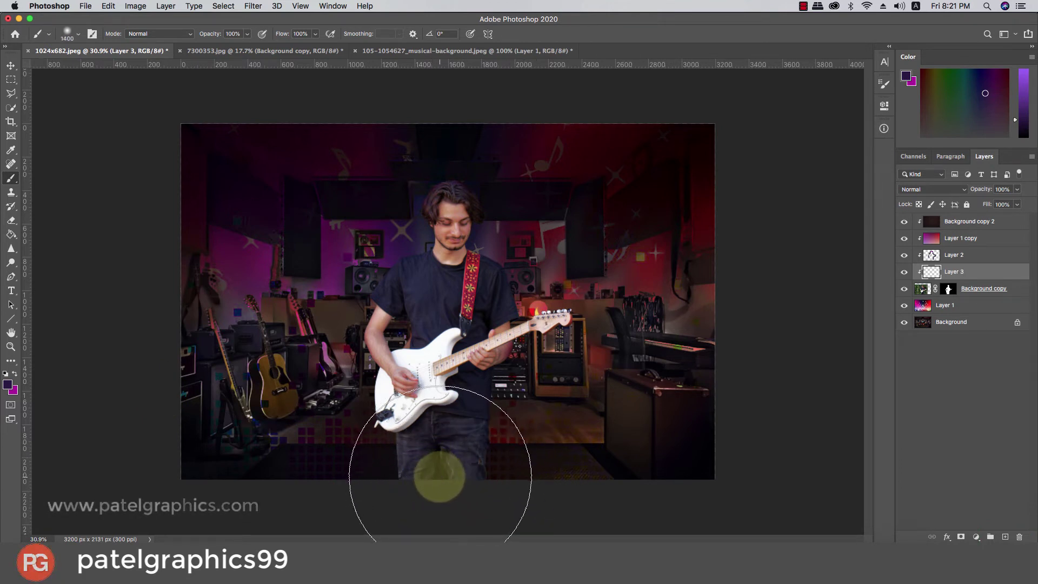
click(441, 476)
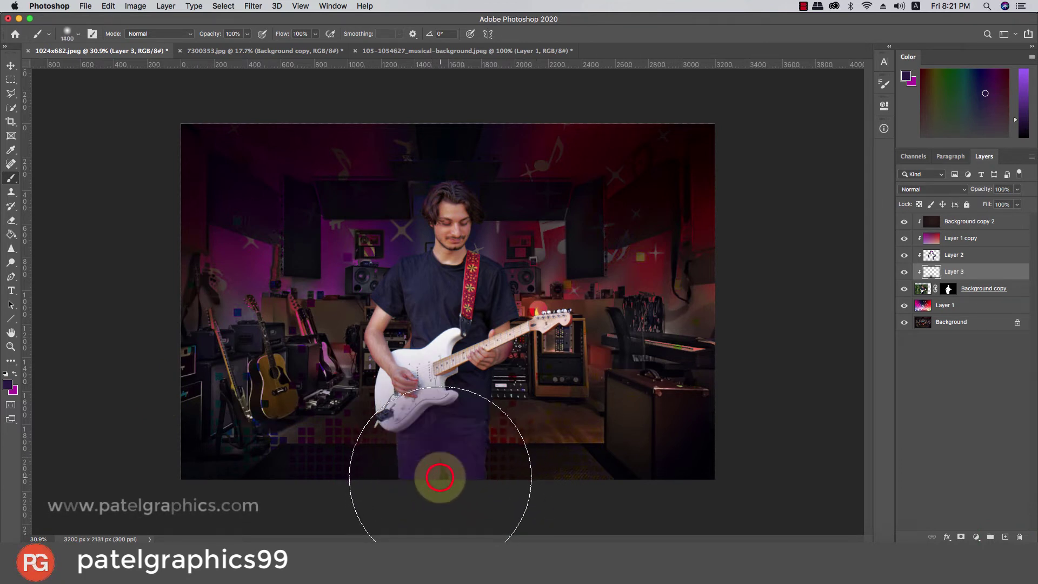
- Blend Layer 3 in Multiply at about 49% opacity
click(914, 189)
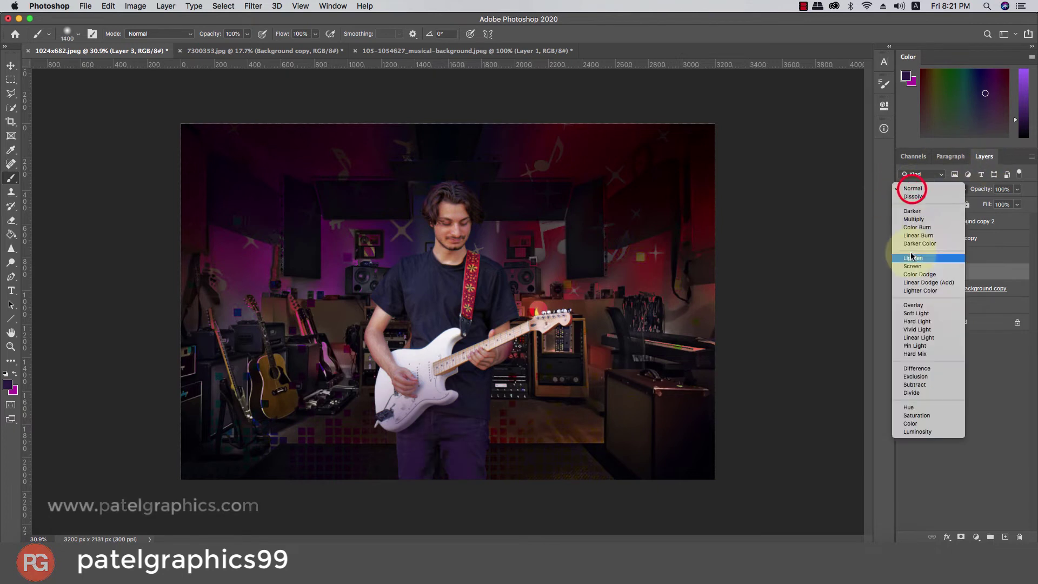
click(913, 219)
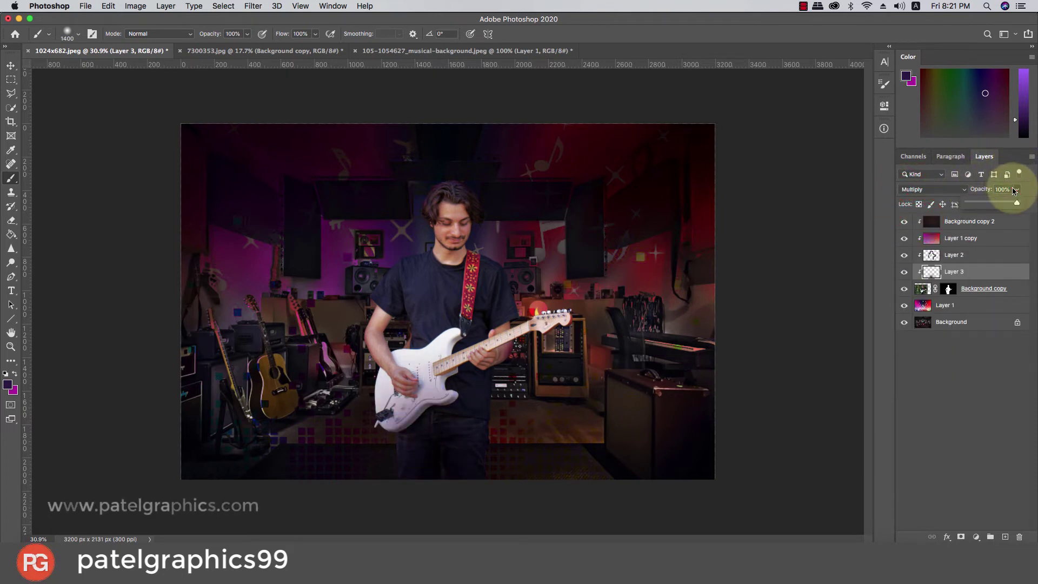
drag(1016, 203, 984, 204)
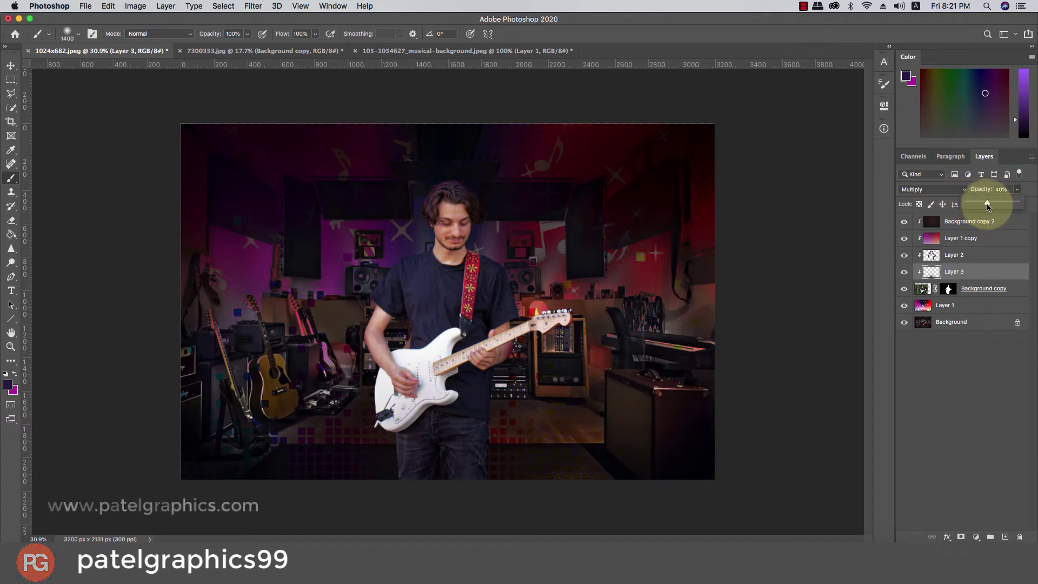
scroll(359, 213, down, 3)
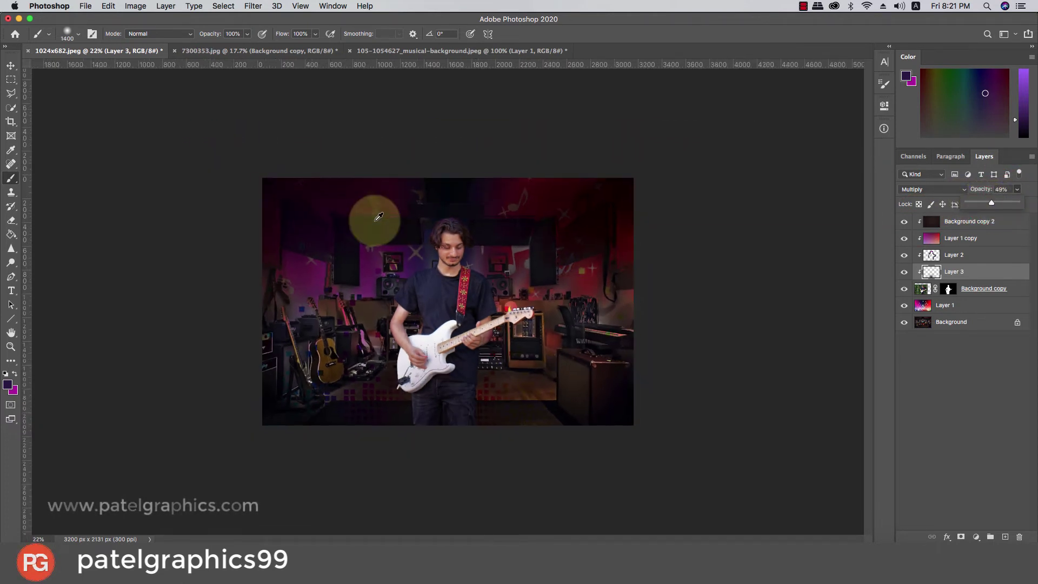
- Add Layer 4 above Background copy 2 and stamp the visible composite into it via Apply Image
key(v)
click(1005, 221)
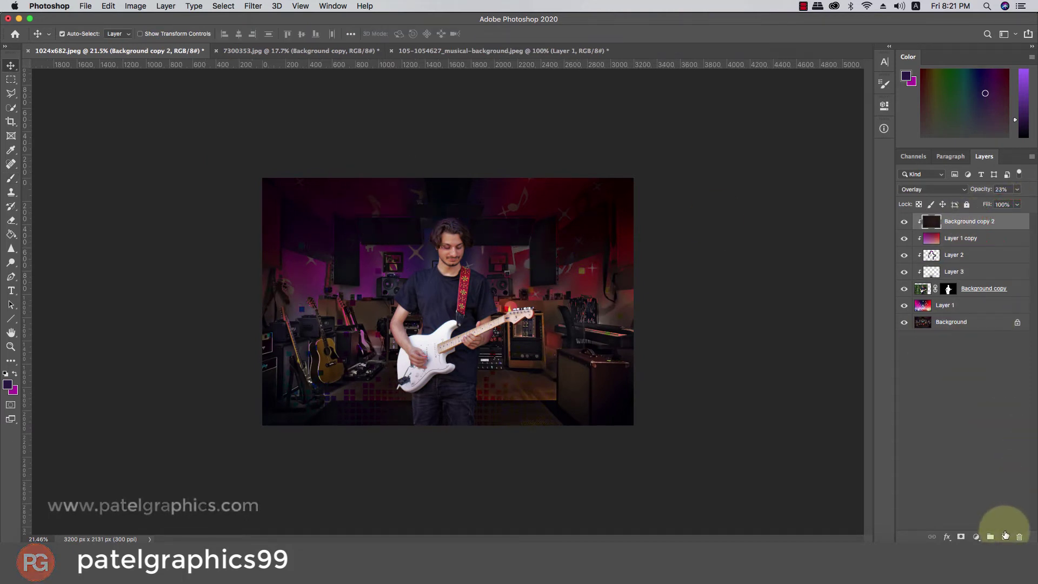
click(1004, 536)
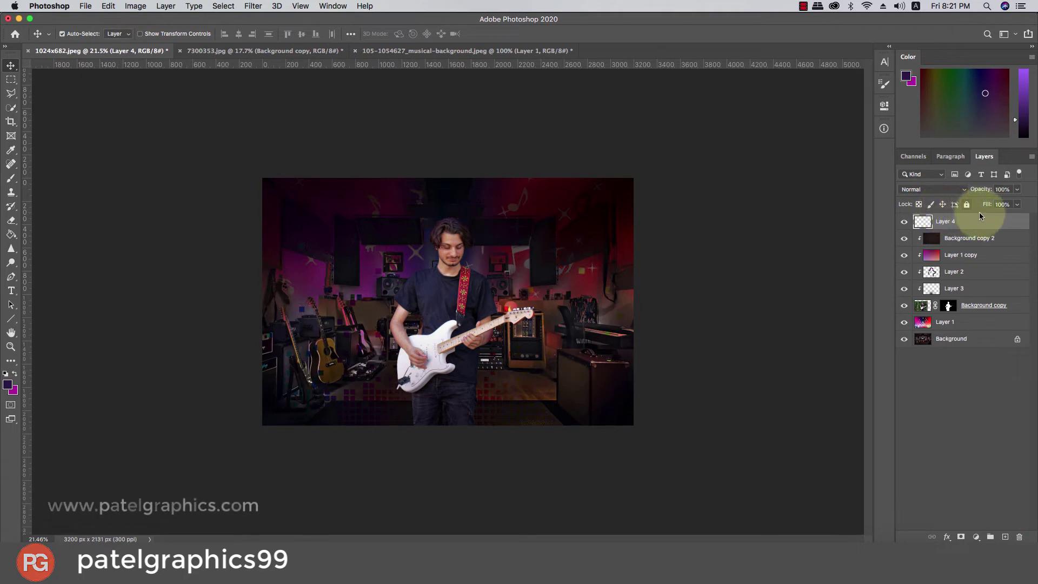
click(130, 6)
click(144, 167)
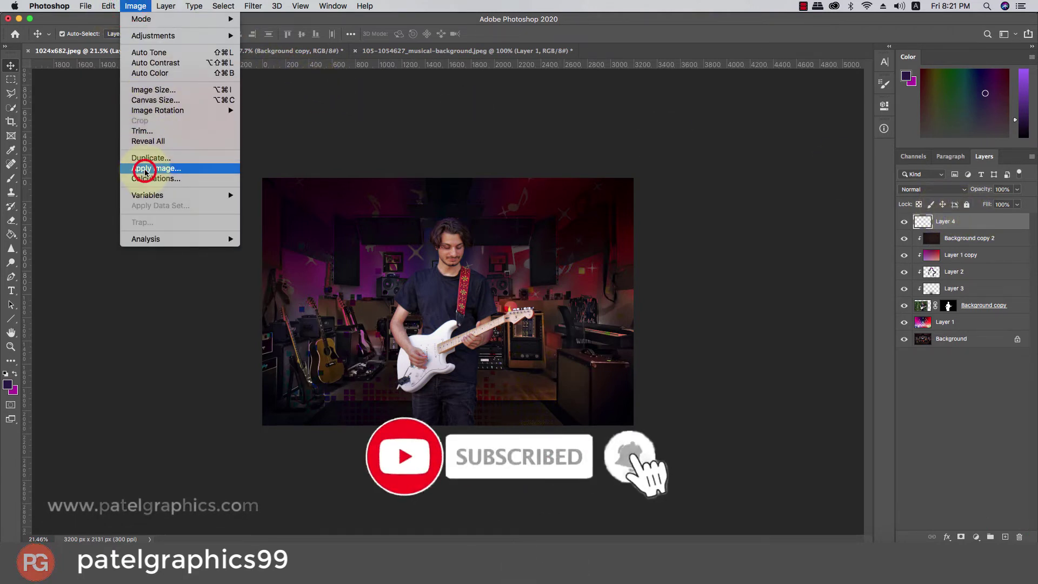
click(615, 161)
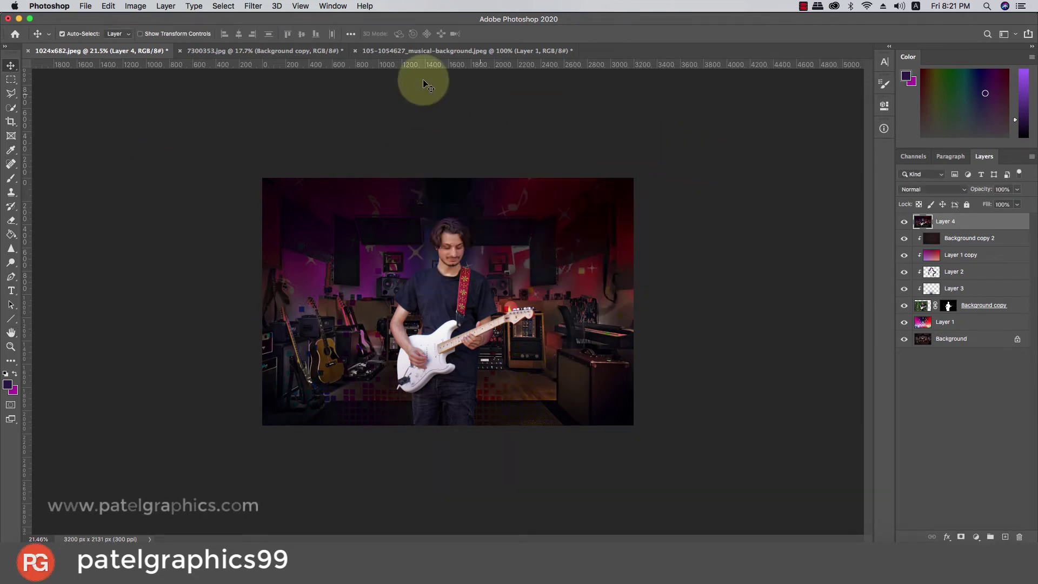
- Open Camera Raw on Layer 4, auto-adjust the tones and bring exposure back near zero
click(253, 6)
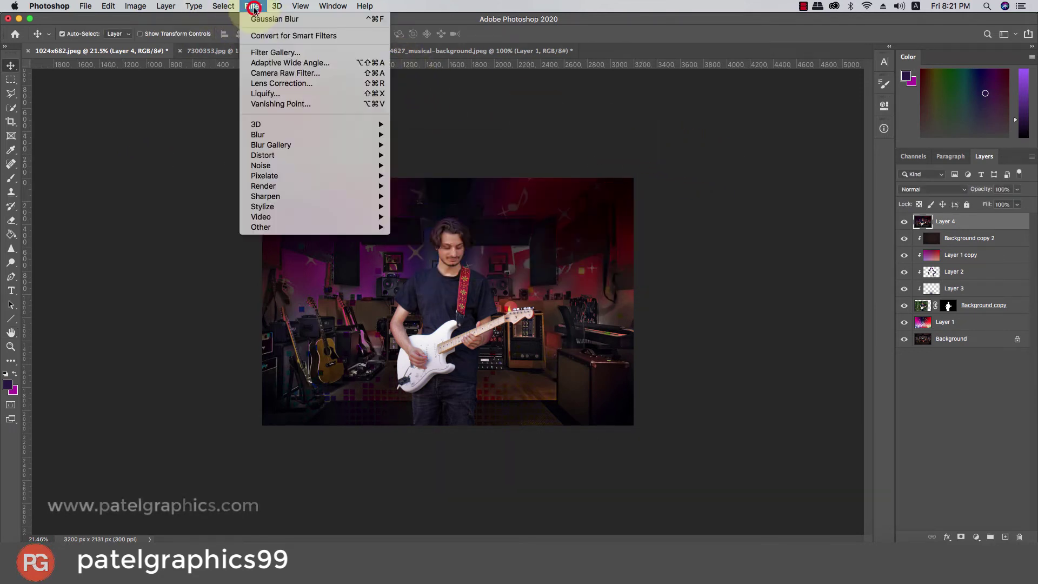
click(270, 75)
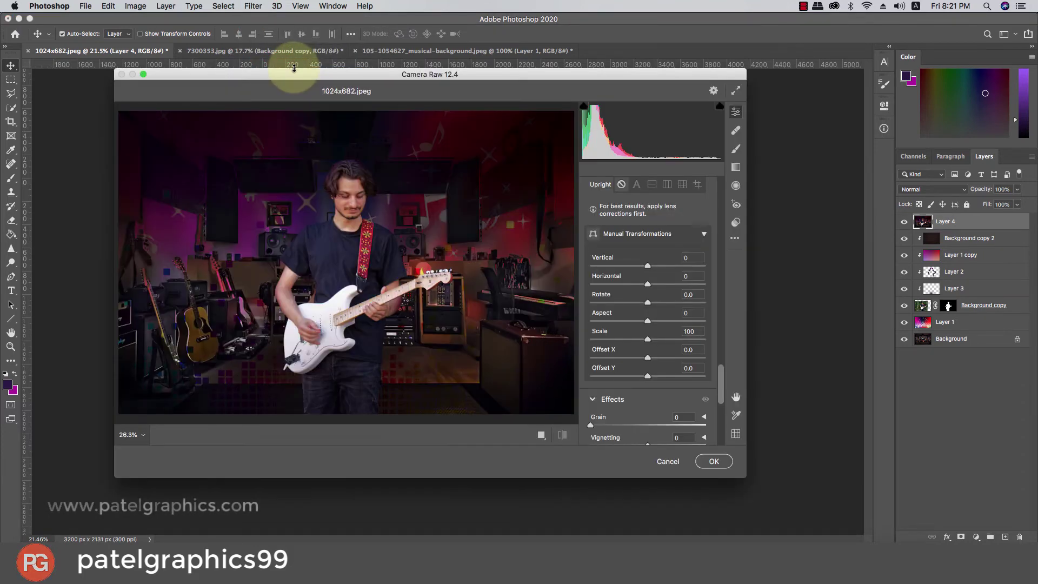
drag(719, 370, 722, 186)
click(675, 190)
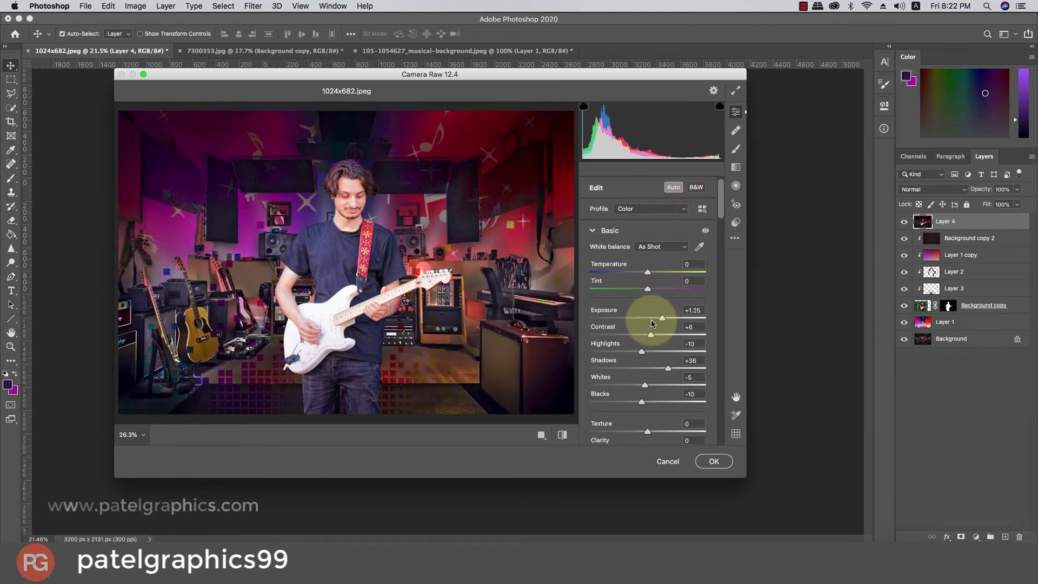
drag(660, 318, 648, 319)
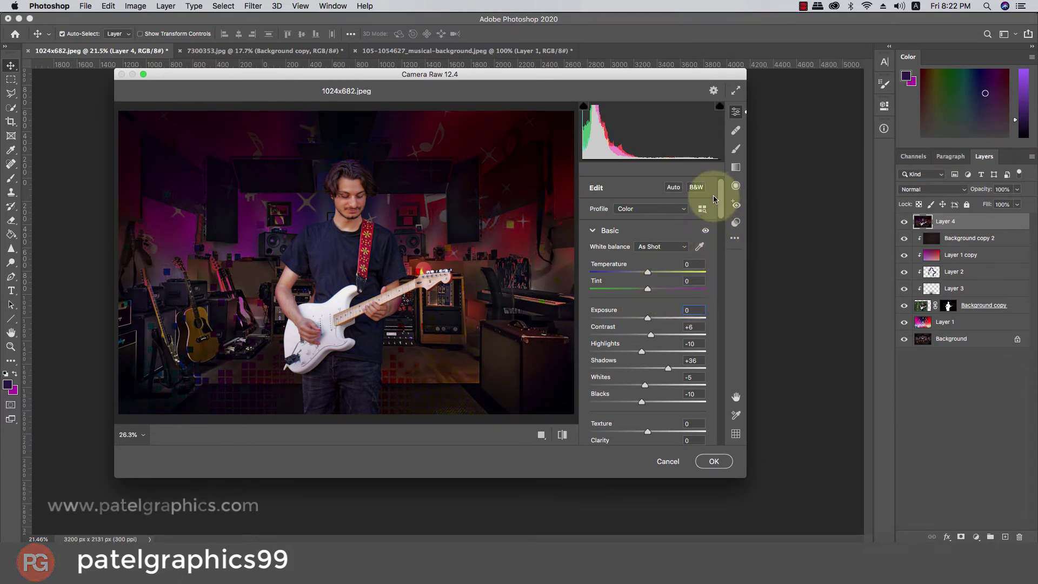
- Raise clarity and vibrance and increase noise reduction in Camera Raw
scroll(657, 332, down, 3)
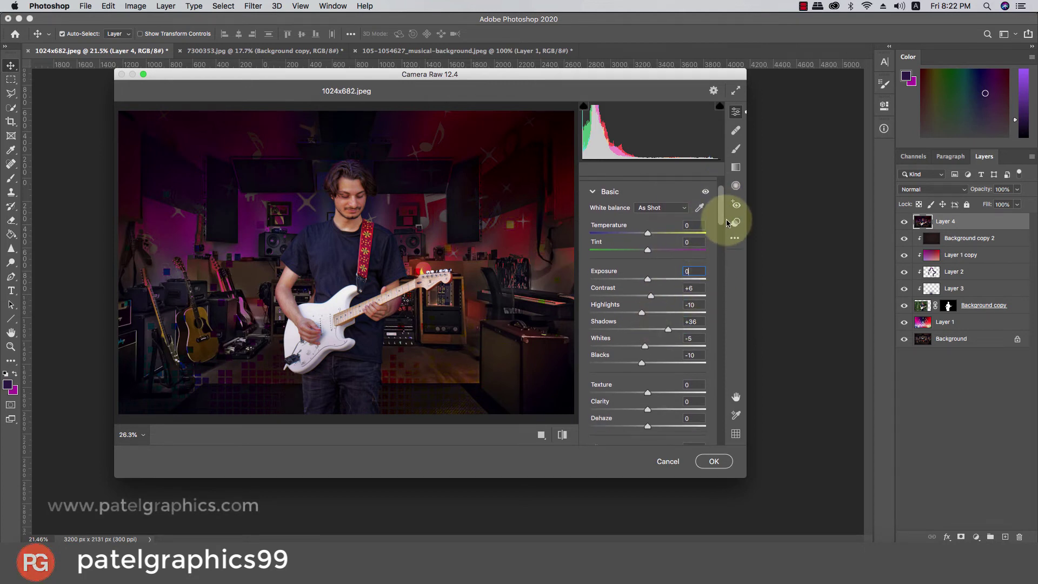
drag(725, 214, 721, 248)
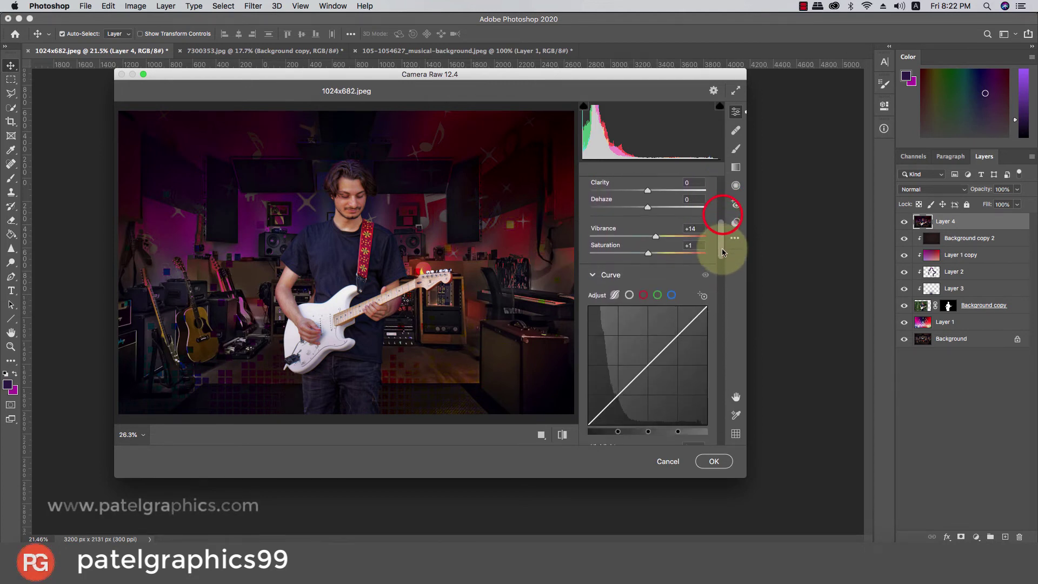
drag(659, 239, 661, 238)
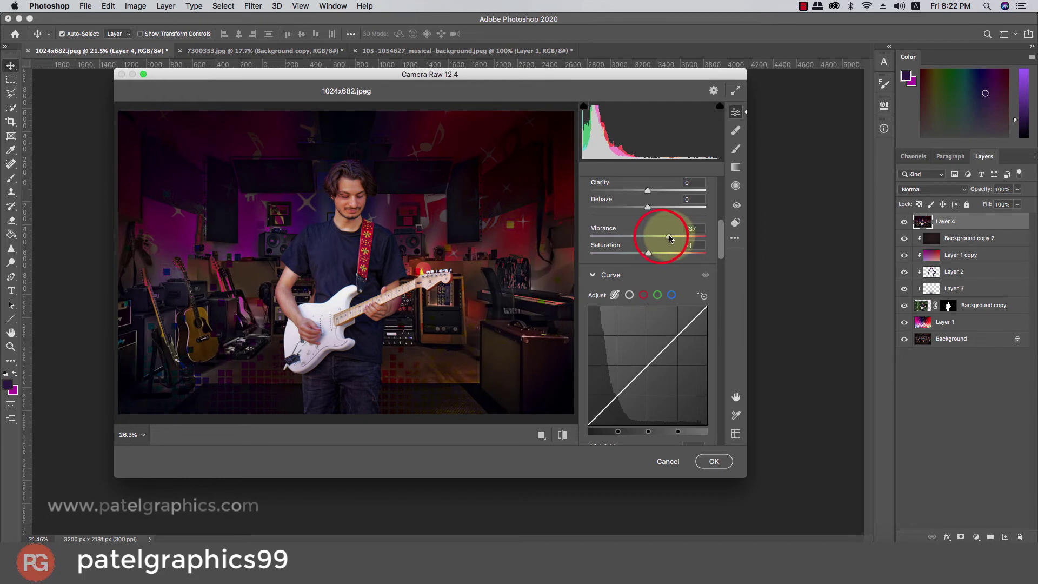
scroll(670, 237, up, 1)
drag(656, 199, 673, 201)
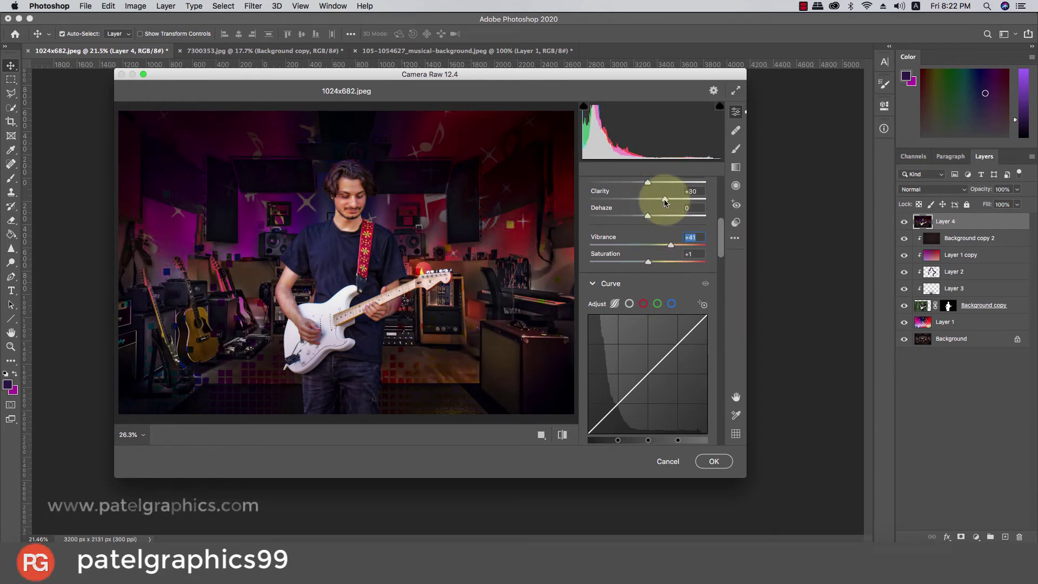
drag(721, 225, 719, 265)
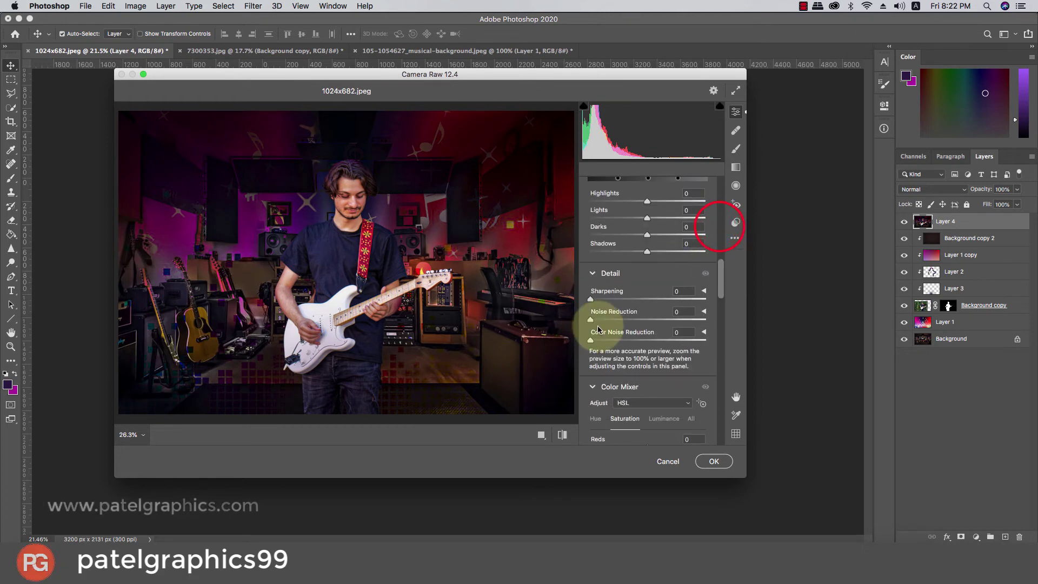
drag(605, 321, 618, 319)
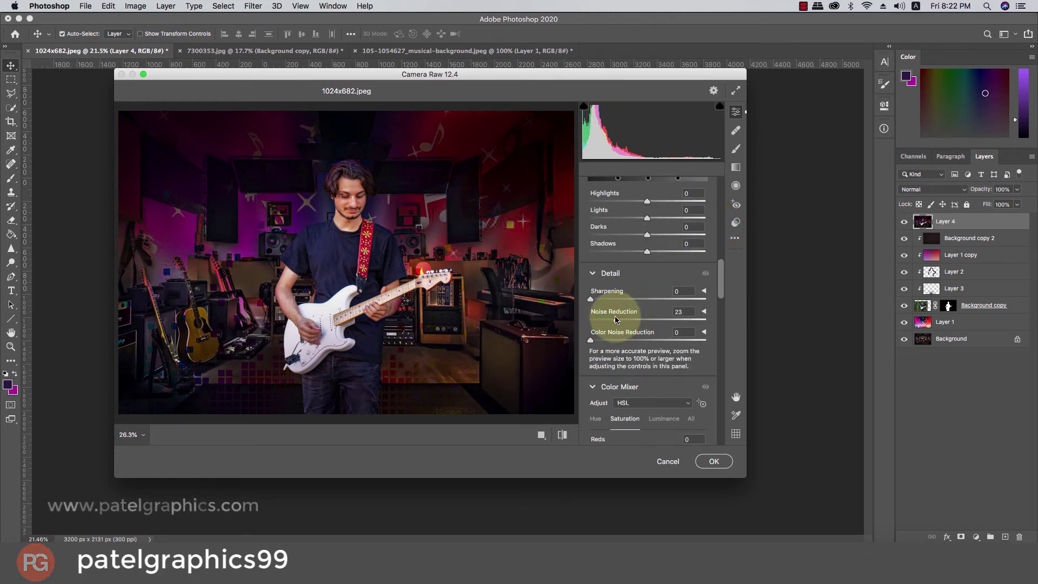
- Boost the Calibration blue primary saturation and add a slight dark vignette
drag(719, 263, 698, 406)
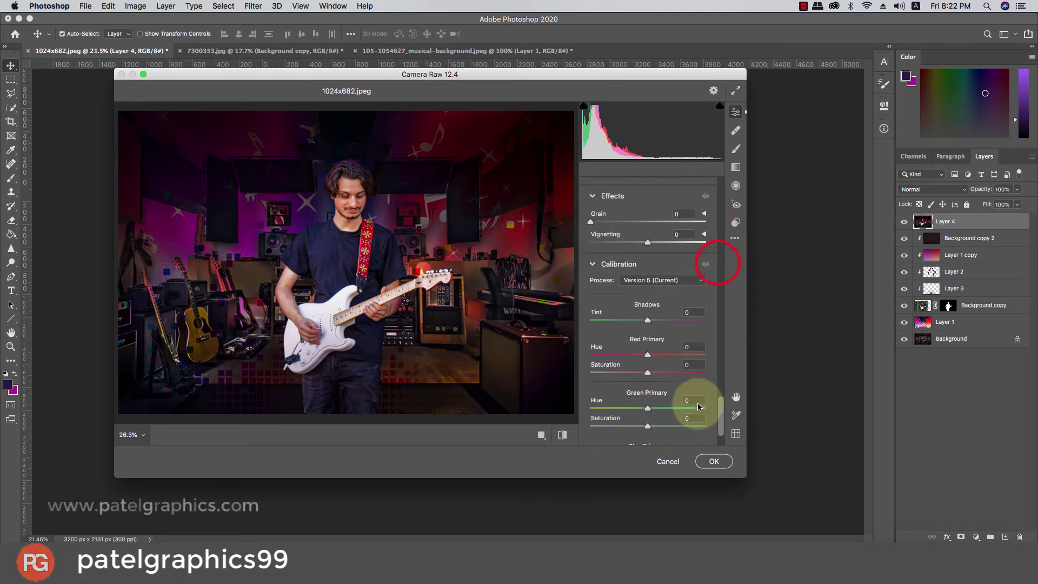
scroll(698, 407, down, 2)
drag(648, 434, 671, 435)
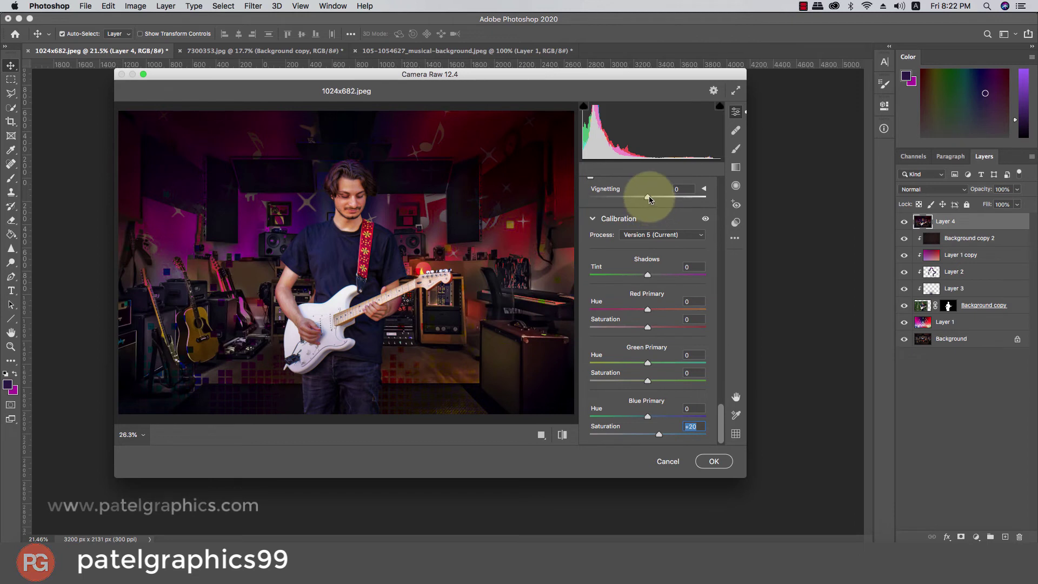
drag(649, 200, 646, 199)
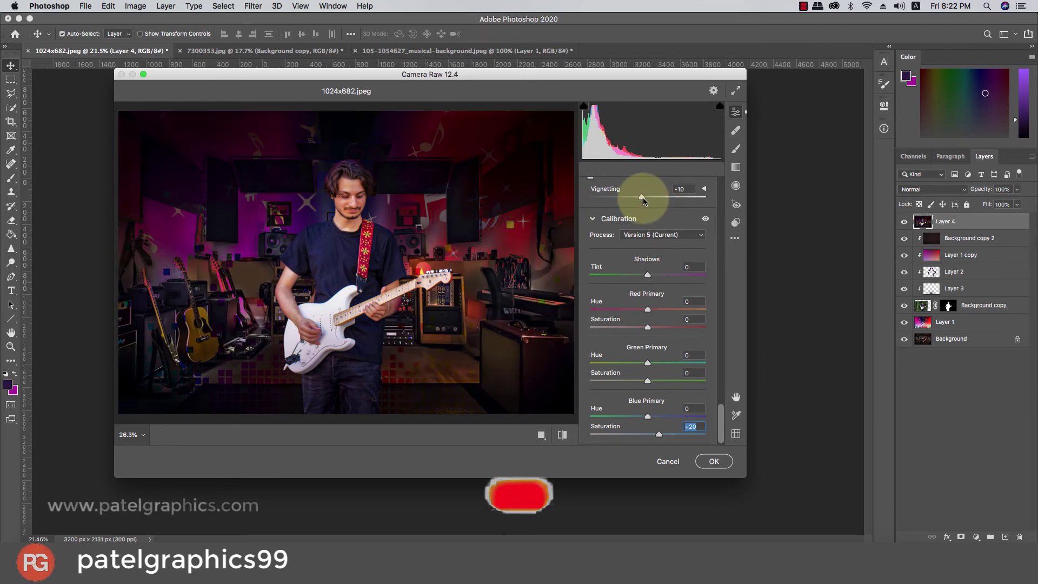
drag(721, 421, 718, 292)
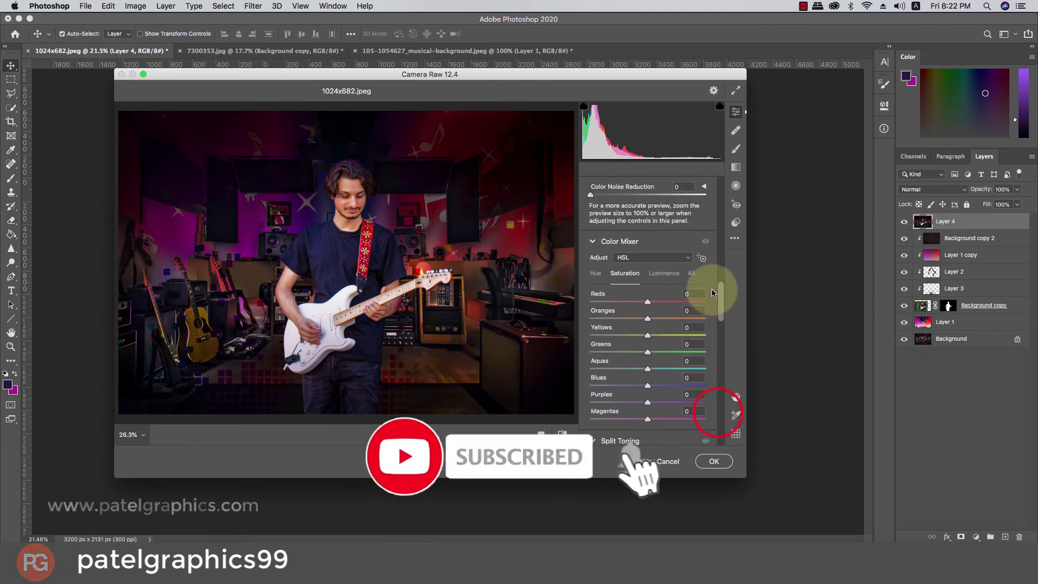
- Darken and desaturate the oranges in HSL, then apply the Camera Raw grade
click(661, 273)
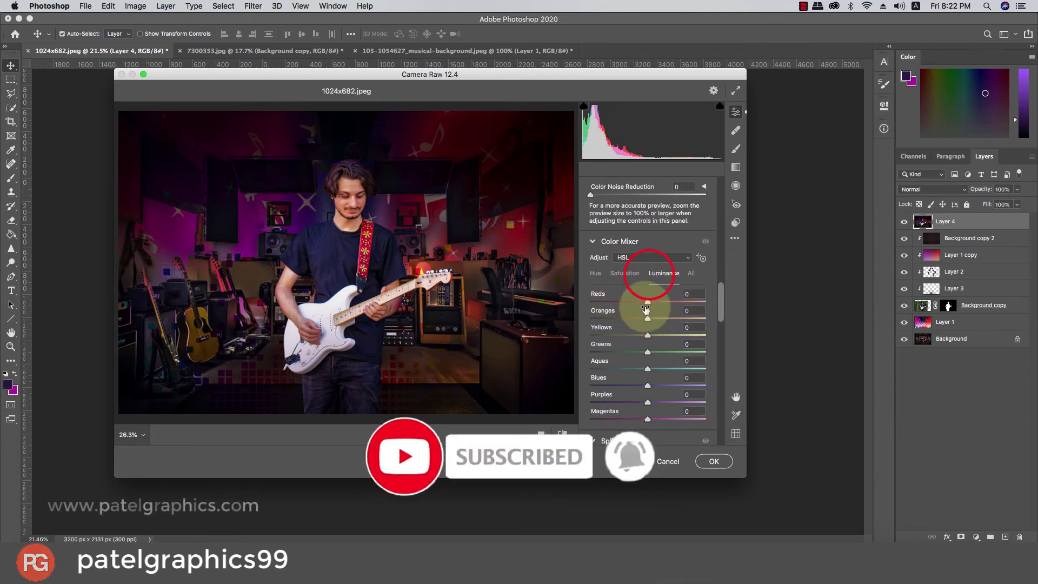
drag(647, 319, 637, 320)
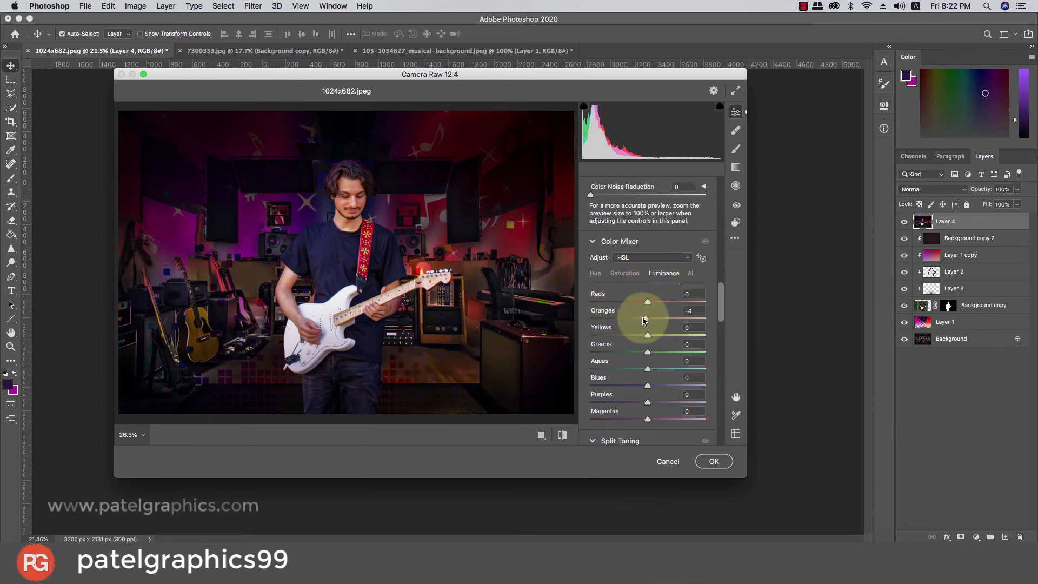
click(625, 273)
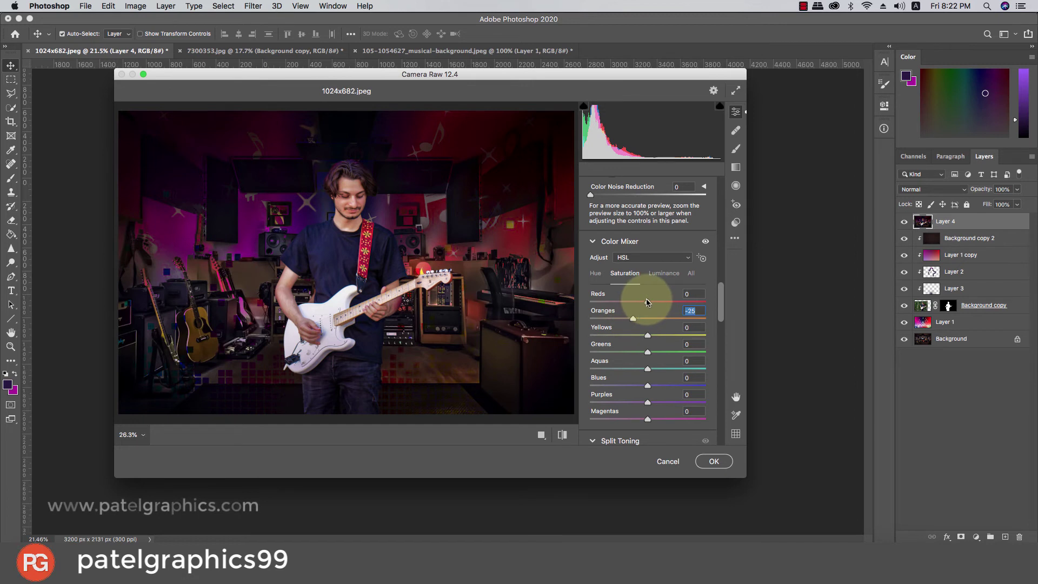
drag(648, 301, 634, 301)
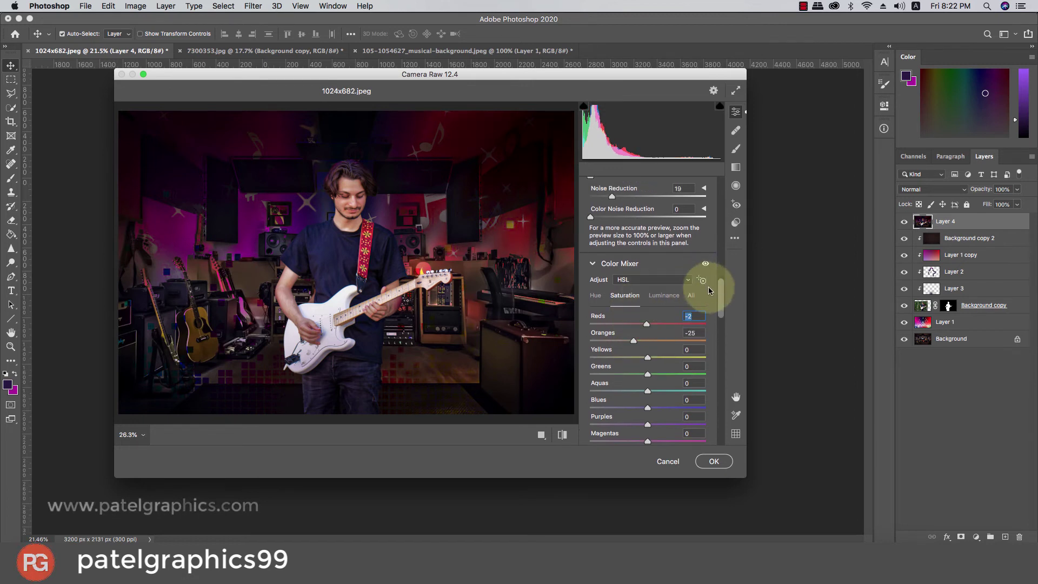
drag(719, 296, 719, 178)
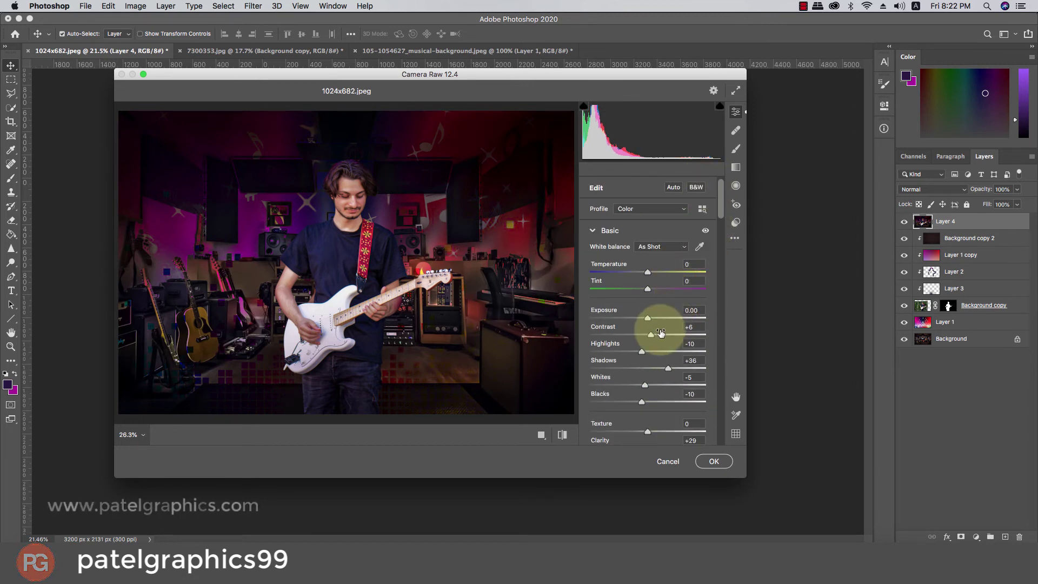
click(712, 448)
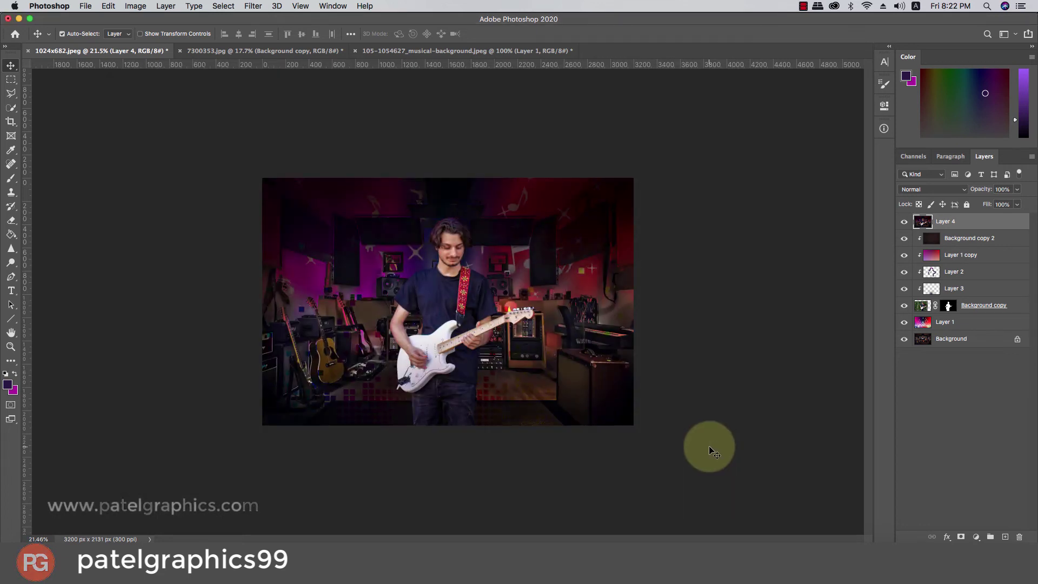
key(super+plus)
key(super+plus)
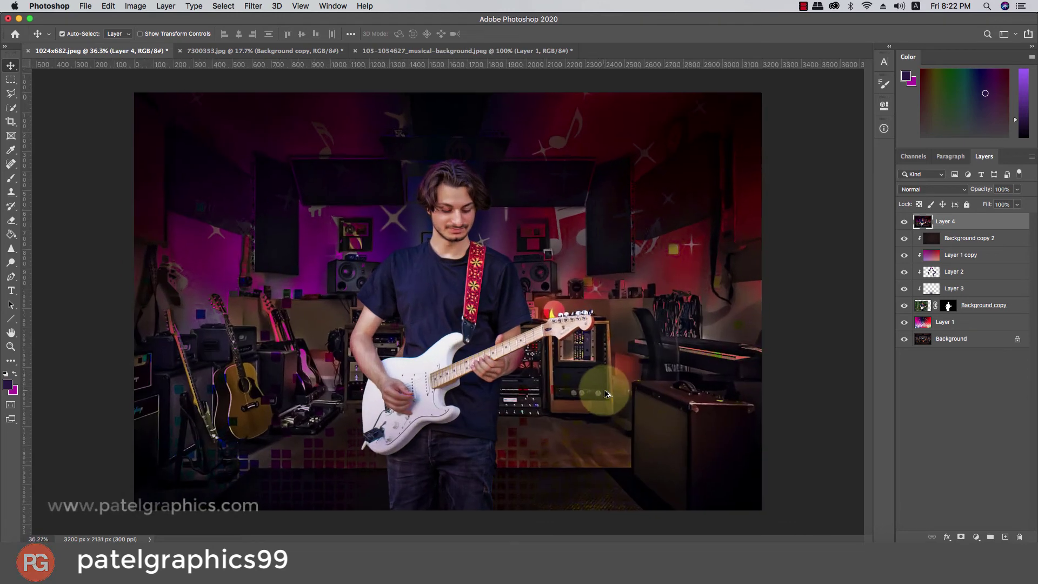
- Add a Gradient Fill layer and expand the Iridescent gradient presets
click(971, 536)
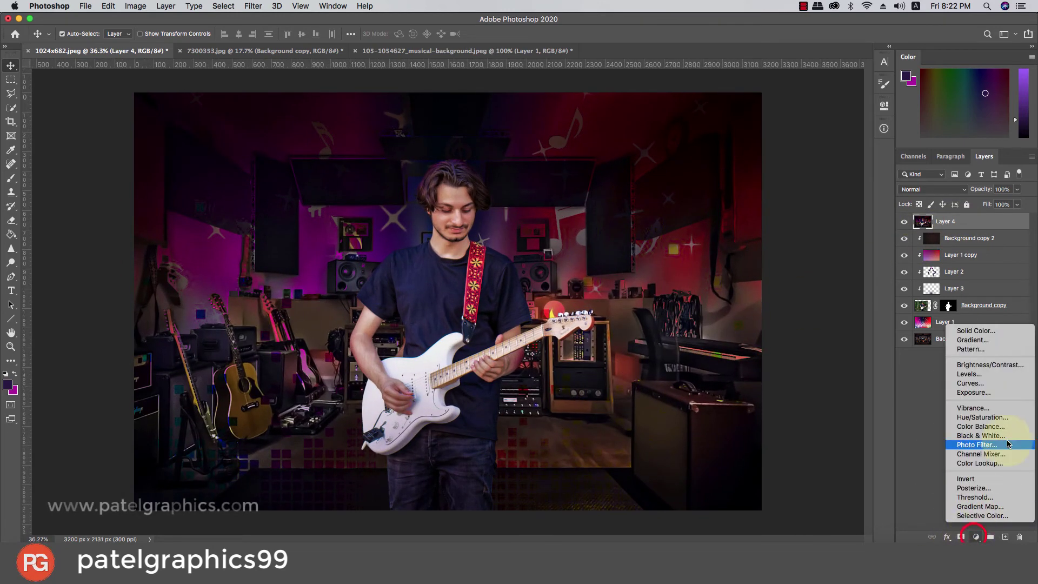
click(991, 339)
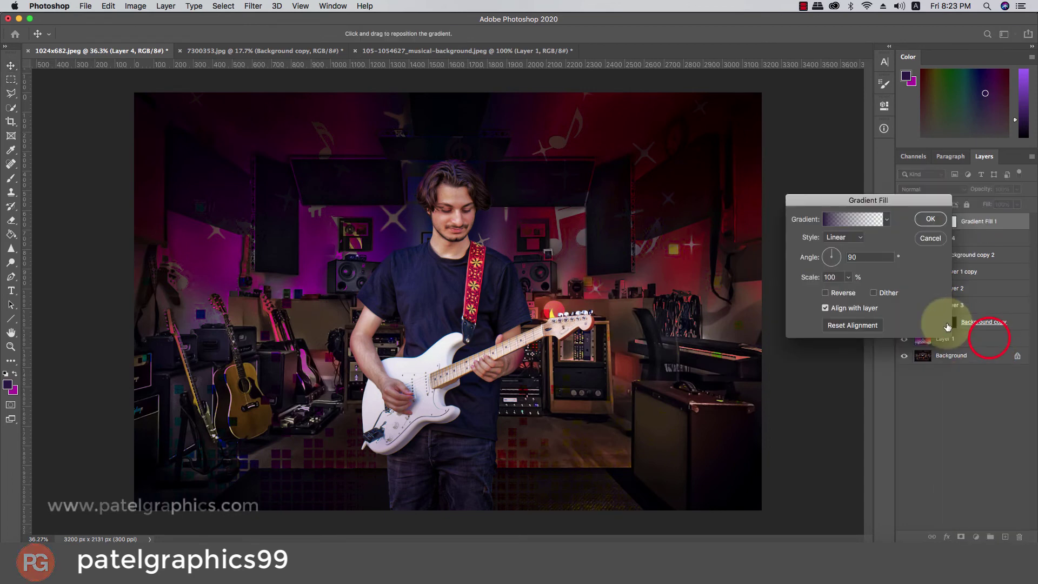
click(886, 218)
scroll(832, 266, down, 5)
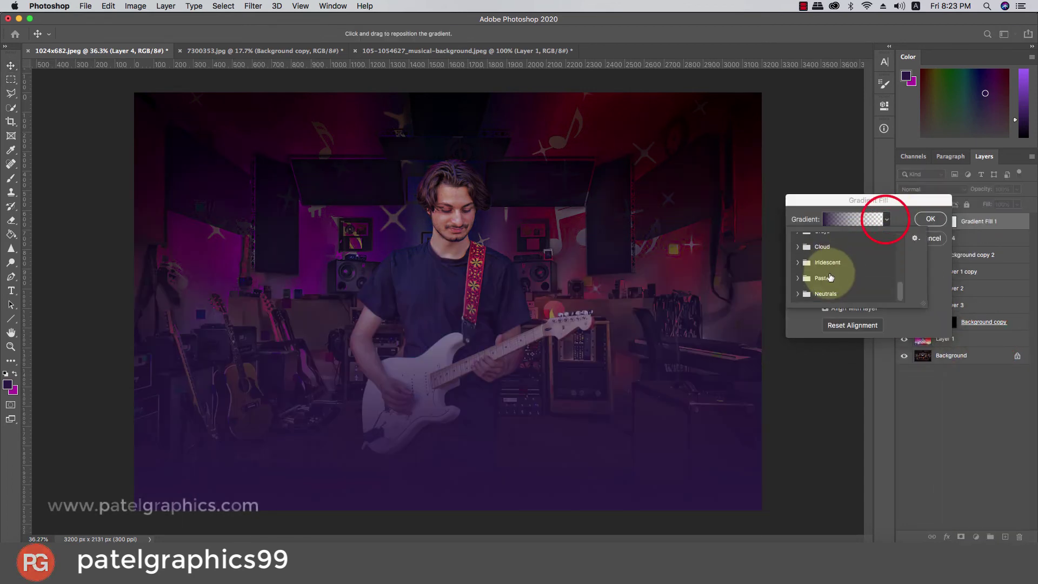
click(795, 247)
scroll(802, 263, down, 2)
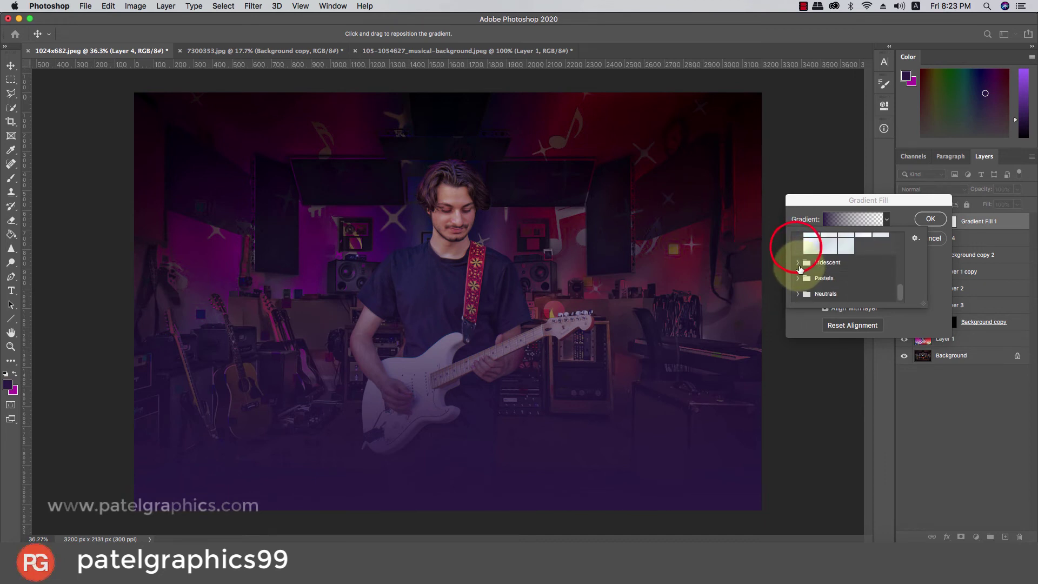
click(799, 263)
- Choose a purple-blue-pink iridescent gradient at a diagonal angle of about 124°
scroll(812, 273, down, 2)
click(878, 279)
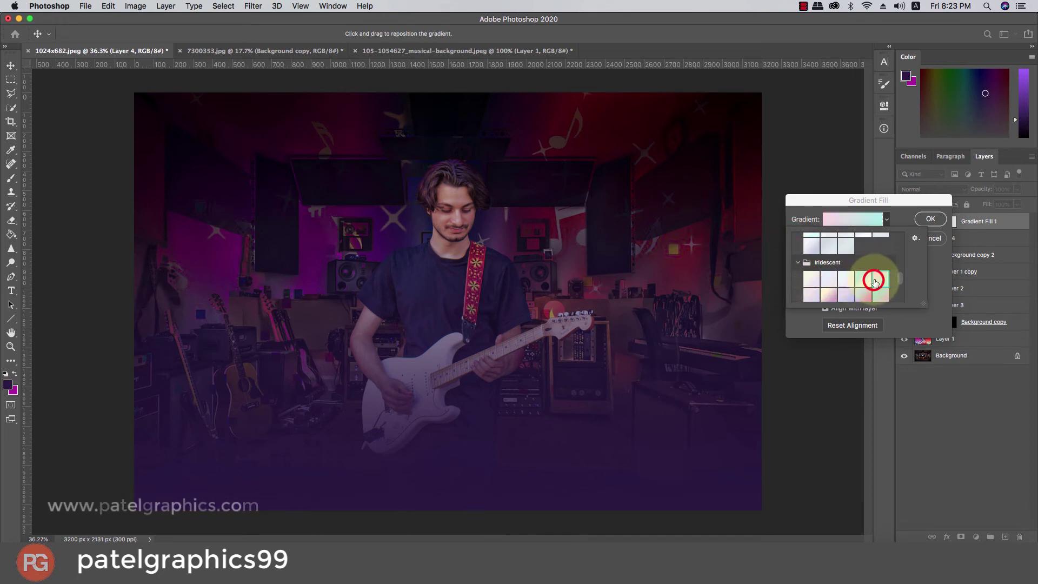
scroll(859, 283, down, 2)
click(856, 266)
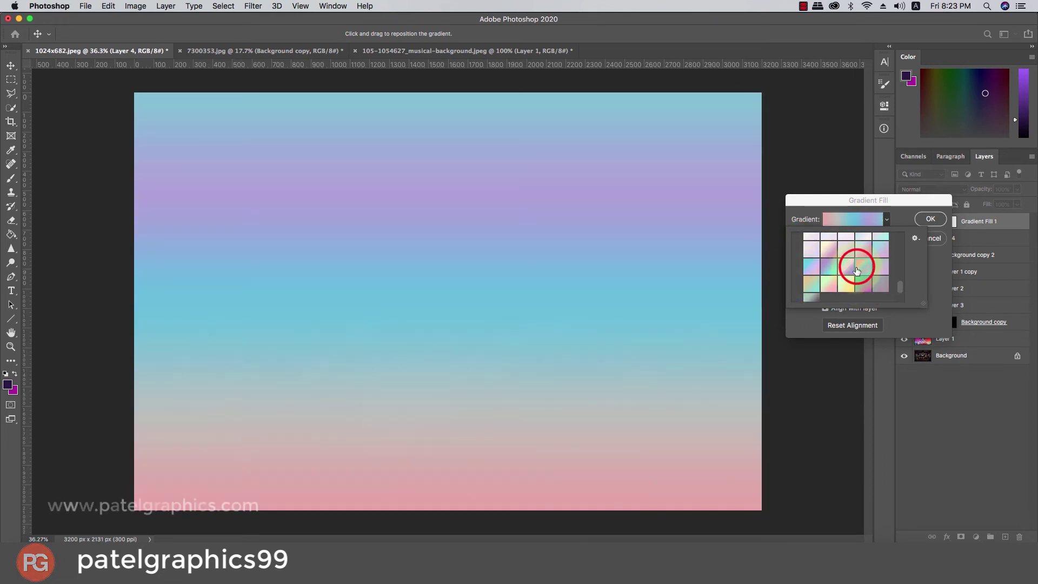
click(887, 219)
click(828, 252)
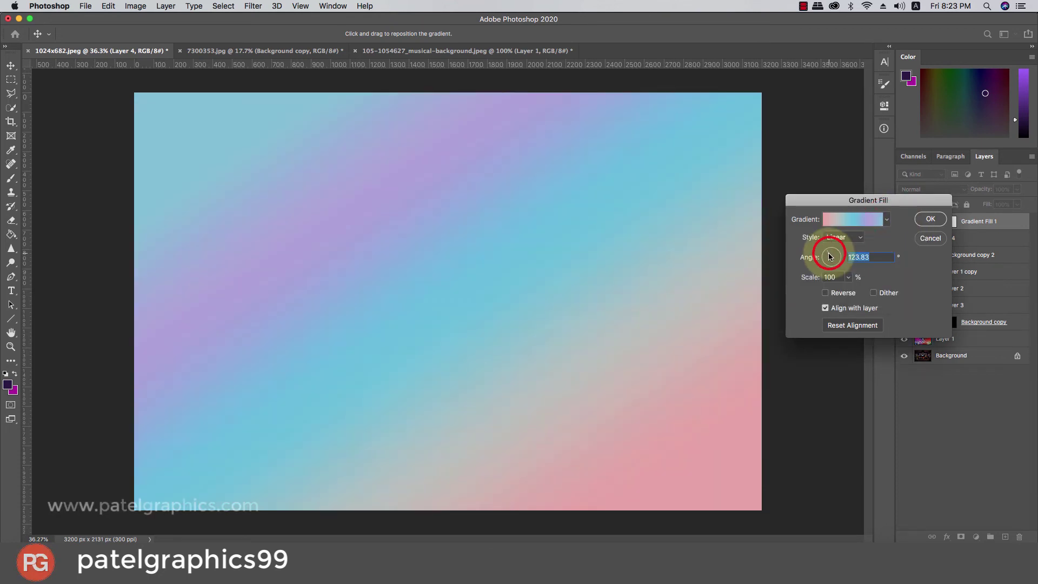
click(929, 219)
- Blend the gradient fill in Soft Light at about 27% opacity
click(913, 189)
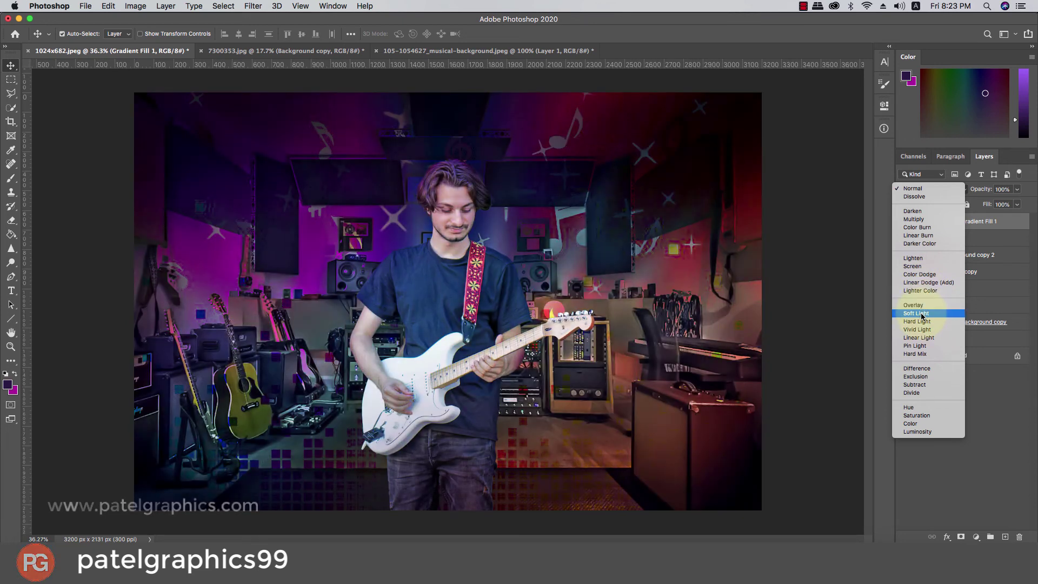
click(922, 314)
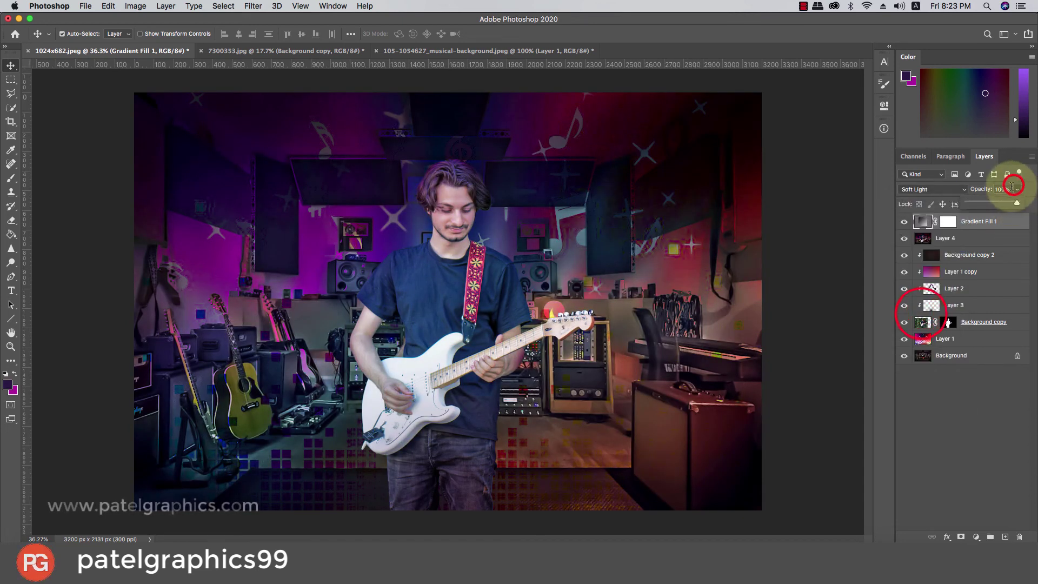
mouse_move(1011, 187)
mouse_down()
mouse_move(950, 202)
mouse_move(974, 203)
mouse_up()
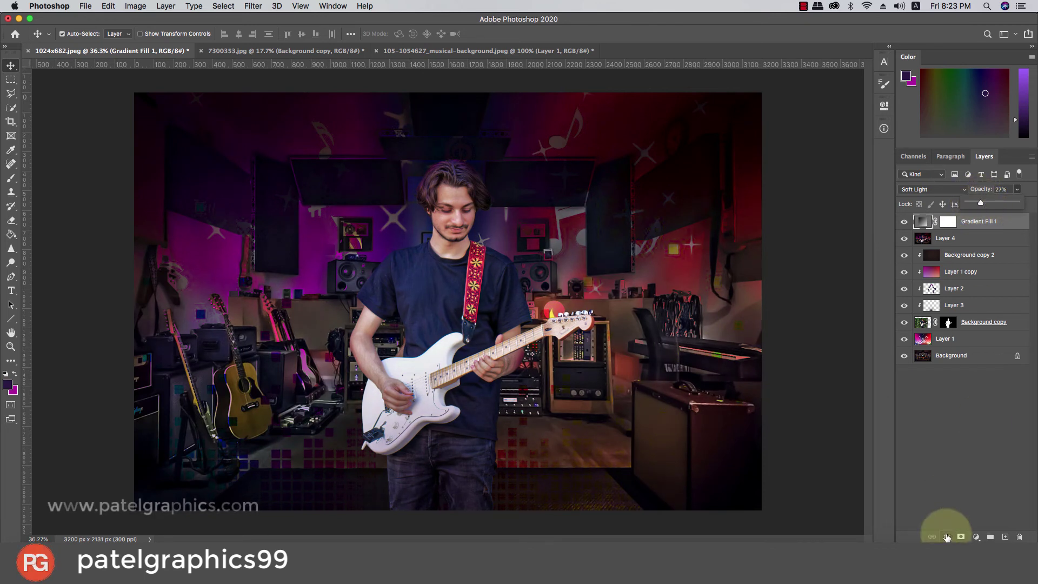
click(976, 537)
click(992, 462)
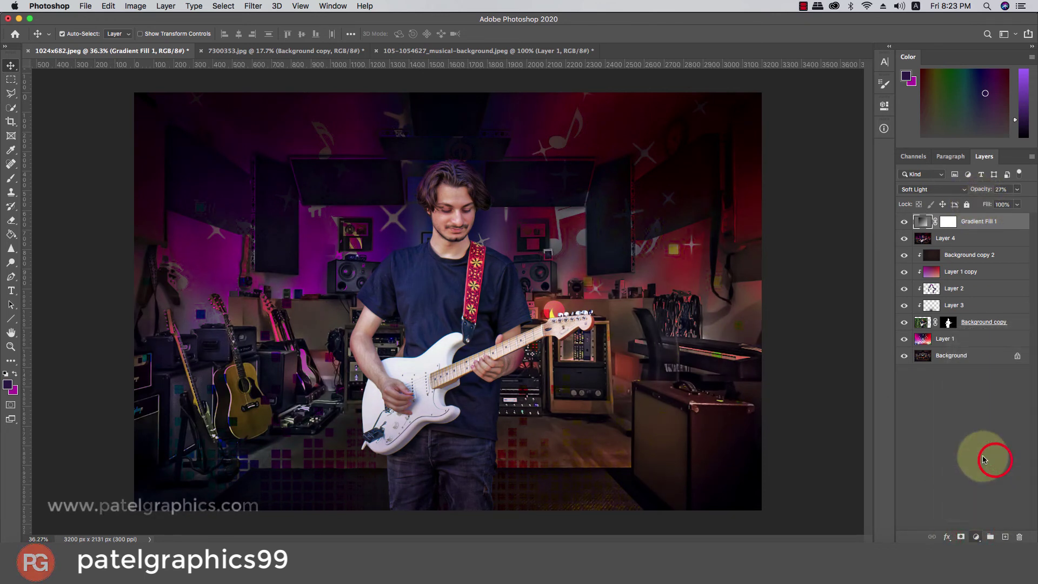
- Try several 3DLUT looks and settle on Fuji ETERNA 250D Fuji 3510
click(800, 137)
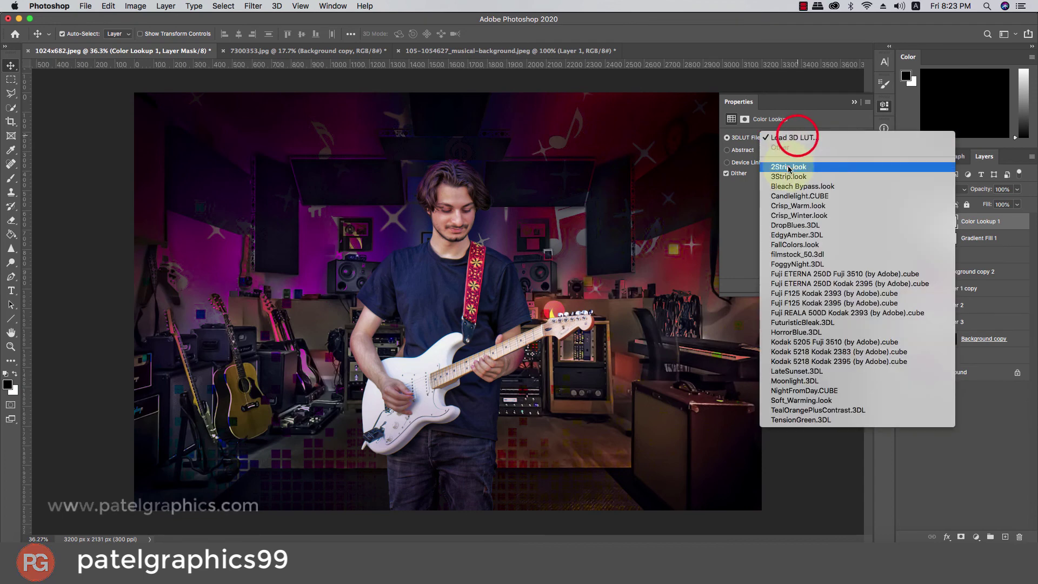
click(796, 150)
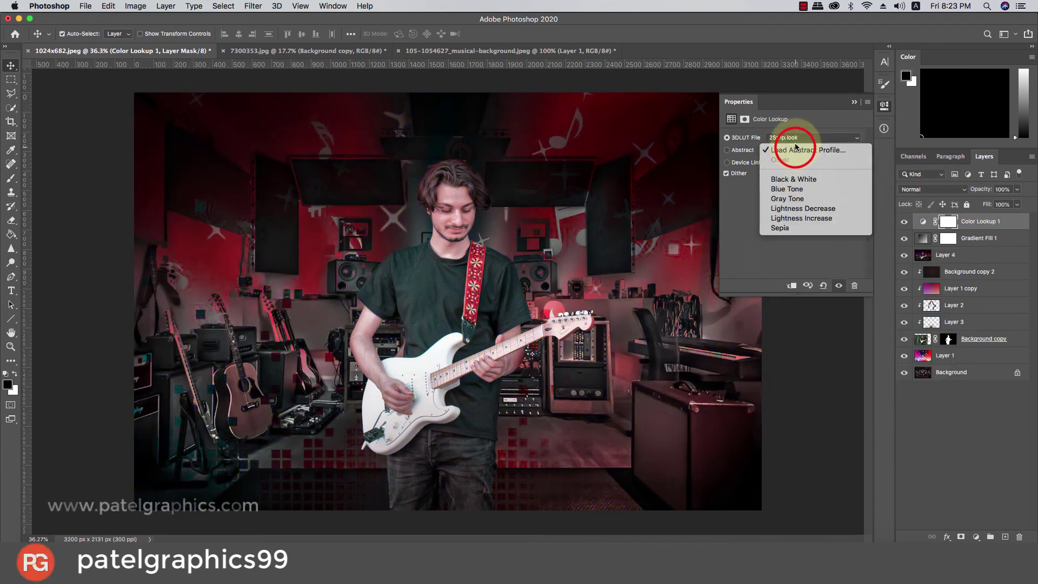
click(793, 143)
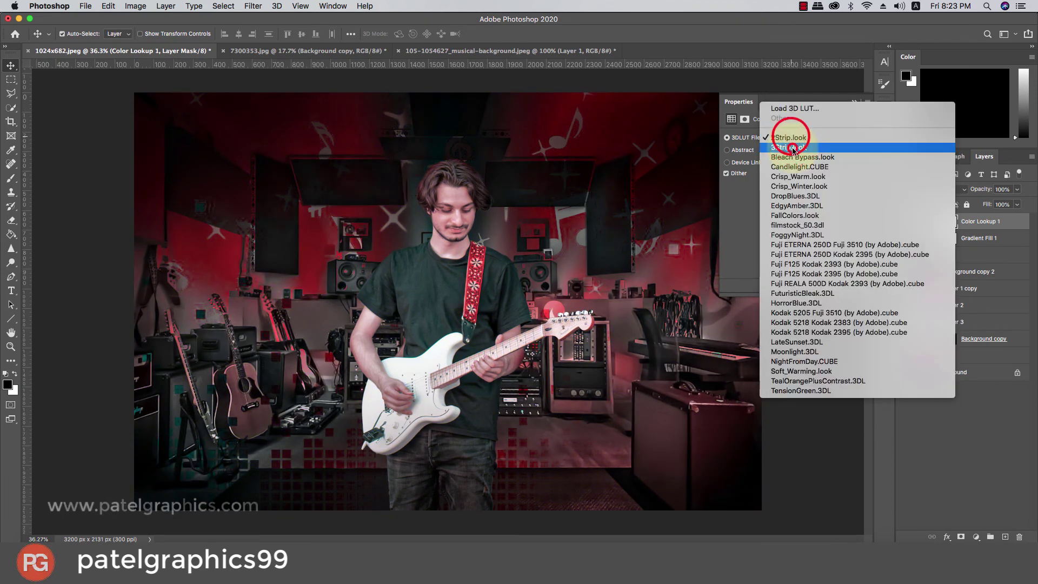
click(789, 147)
click(787, 206)
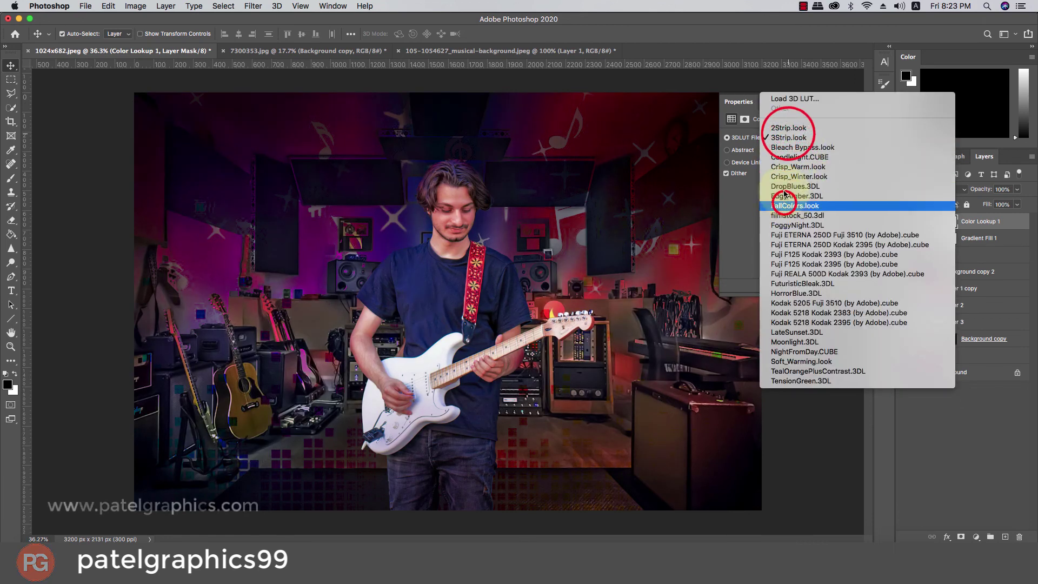
click(786, 137)
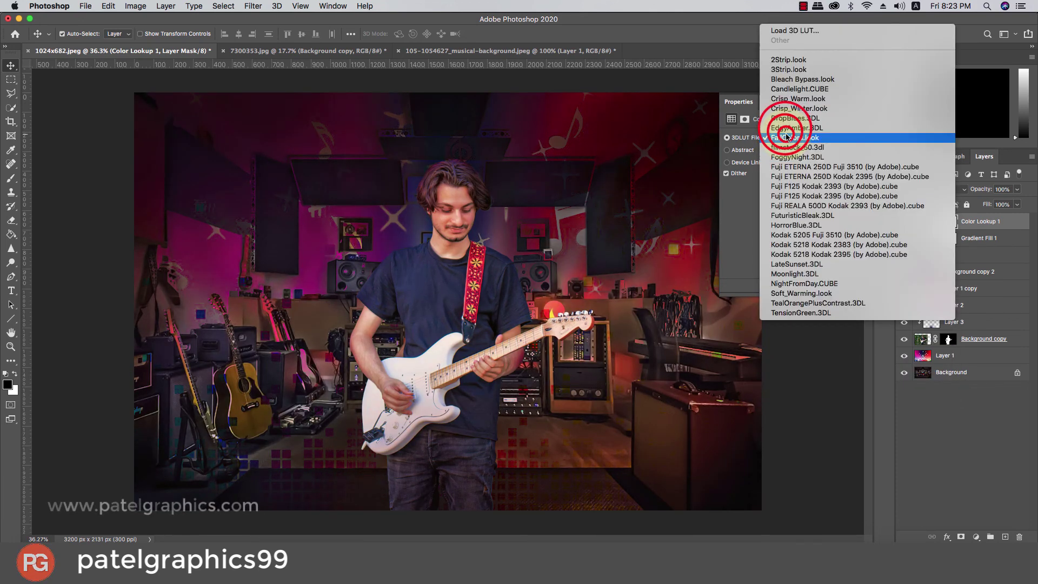
click(782, 134)
click(786, 137)
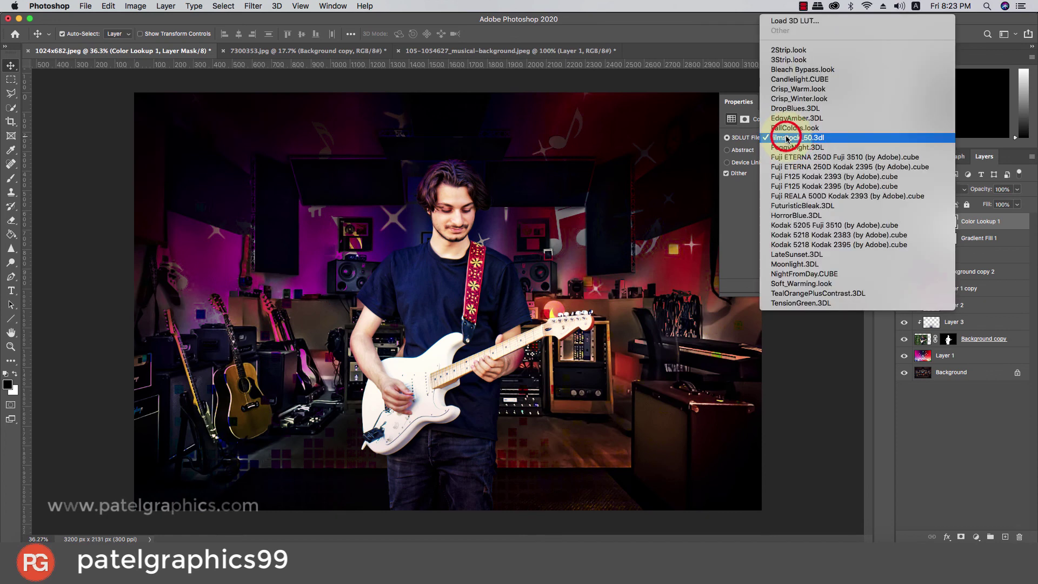
click(787, 147)
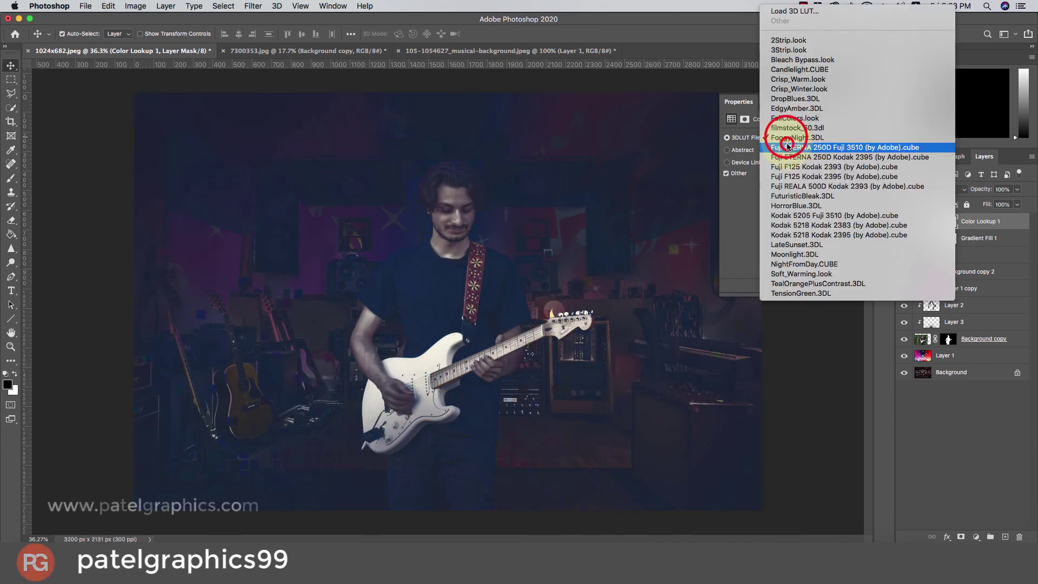
click(786, 146)
- Lower the Color Lookup layer to about 25% opacity and close the Properties panel
click(1017, 189)
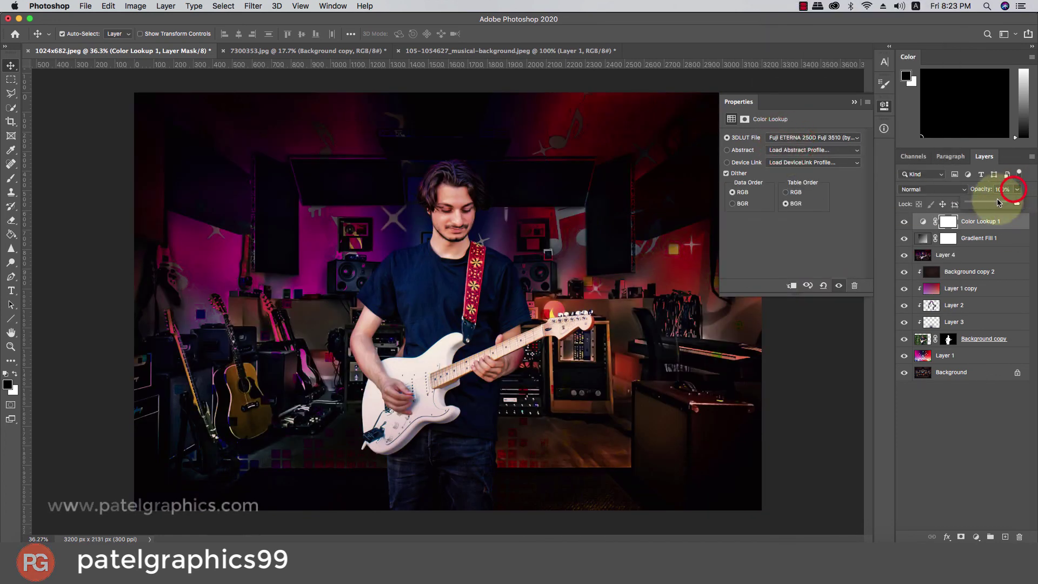
mouse_move(1015, 202)
mouse_down()
mouse_move(952, 207)
mouse_move(971, 207)
mouse_up()
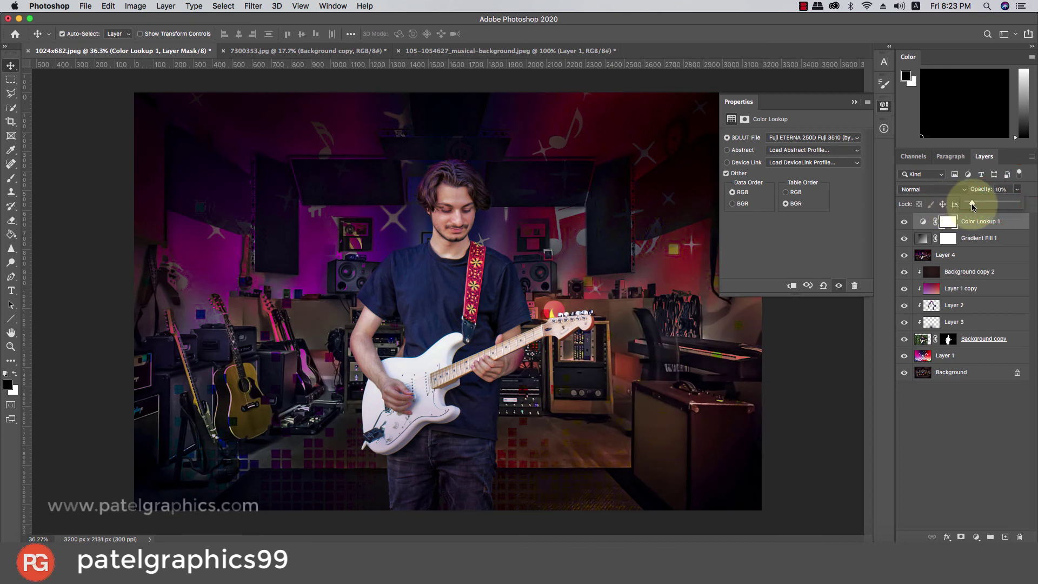
click(979, 238)
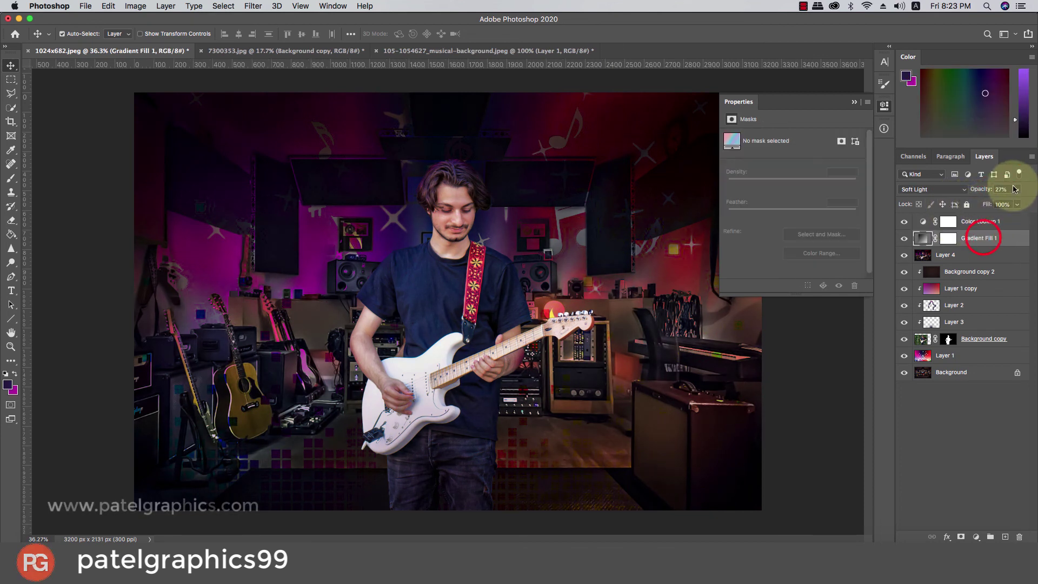
click(1017, 189)
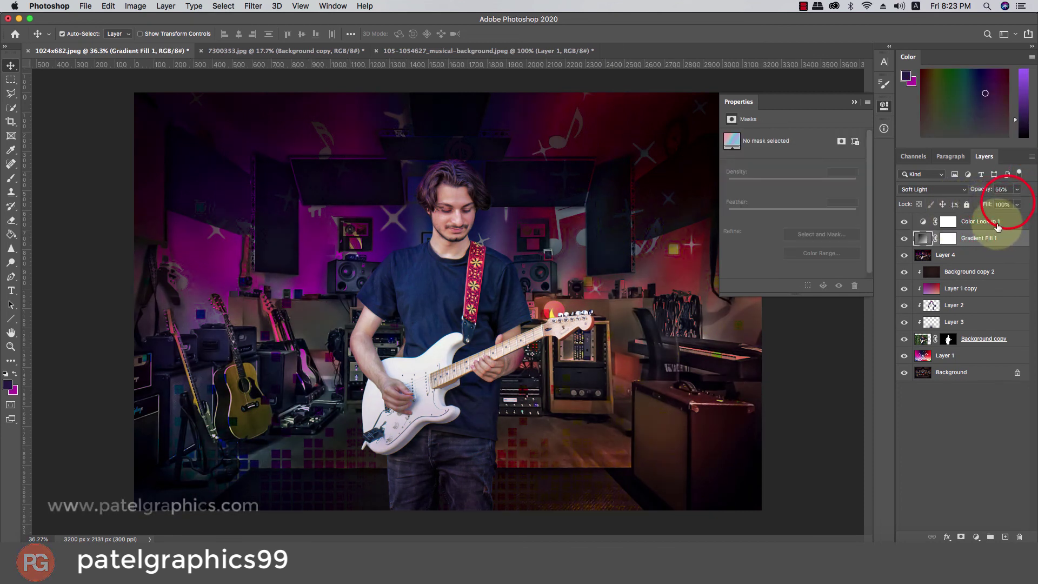
click(997, 227)
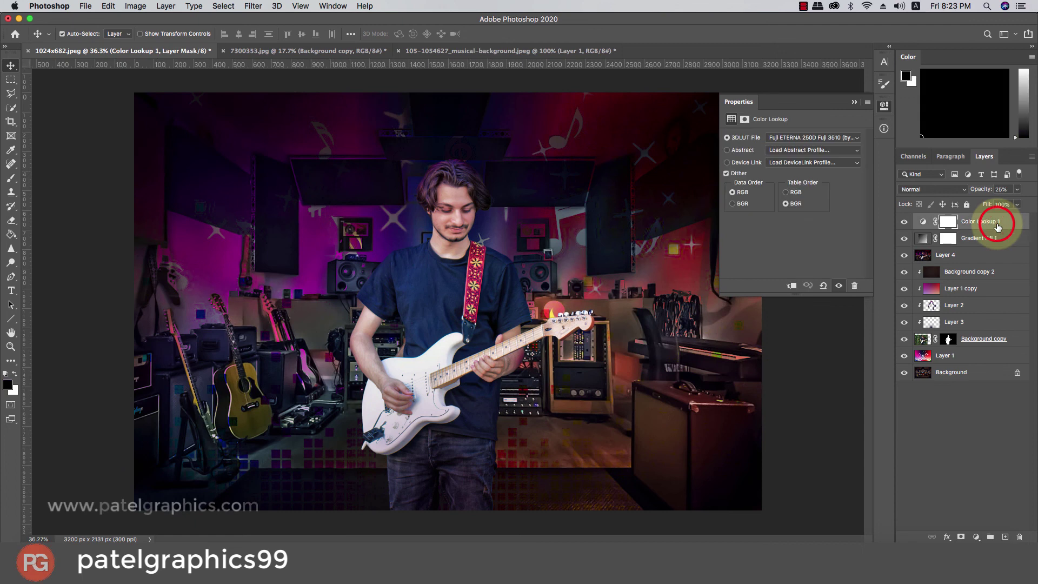
click(853, 104)
scroll(582, 193, down, 5)
scroll(583, 193, up, 3)
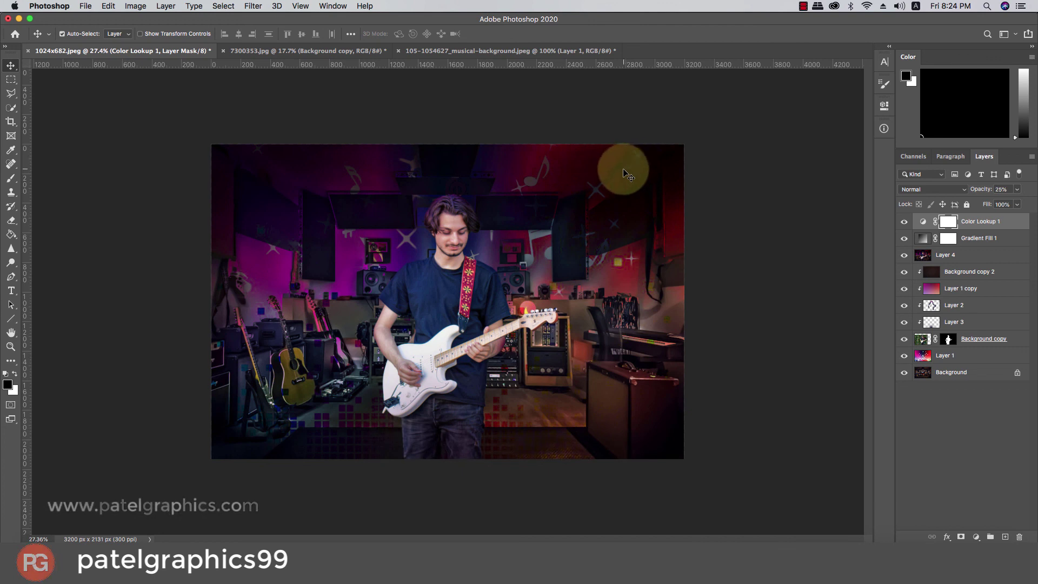
- Group Color Lookup 1 through Layer 1 into Group 1, then toggle its visibility to compare
shift+click(1005, 357)
key(ctrl+g)
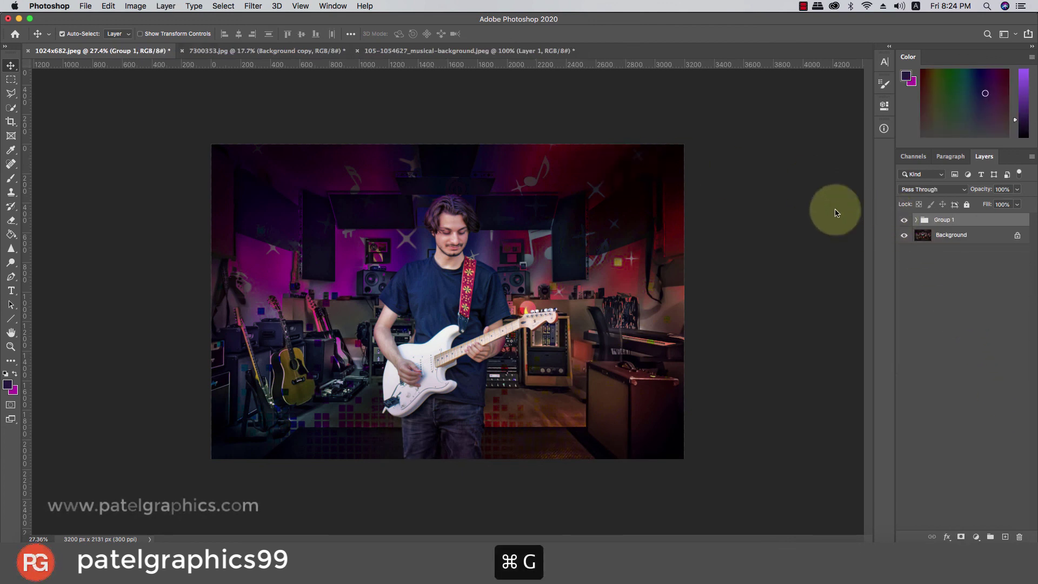
click(904, 220)
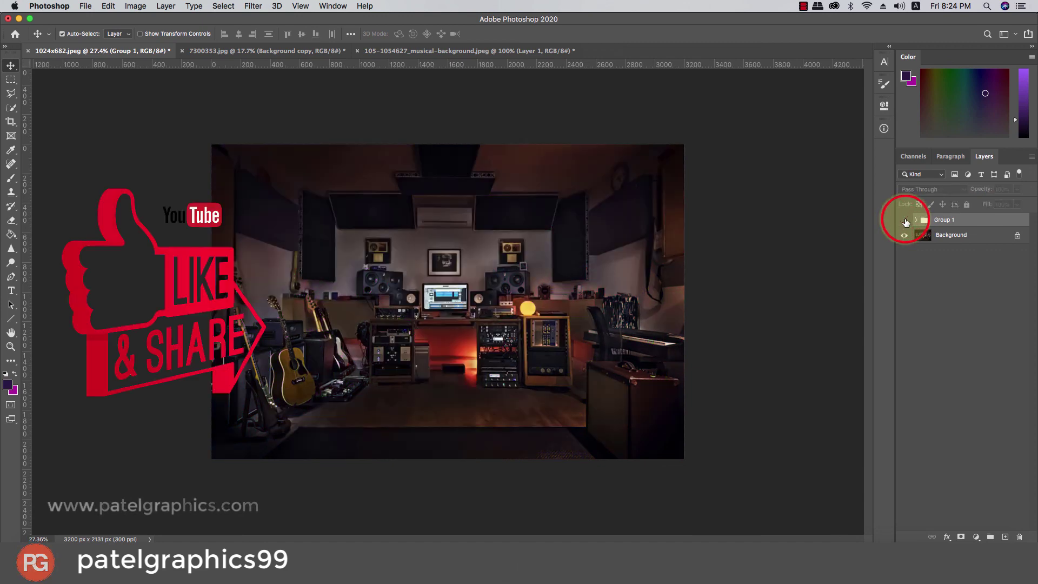
click(904, 220)
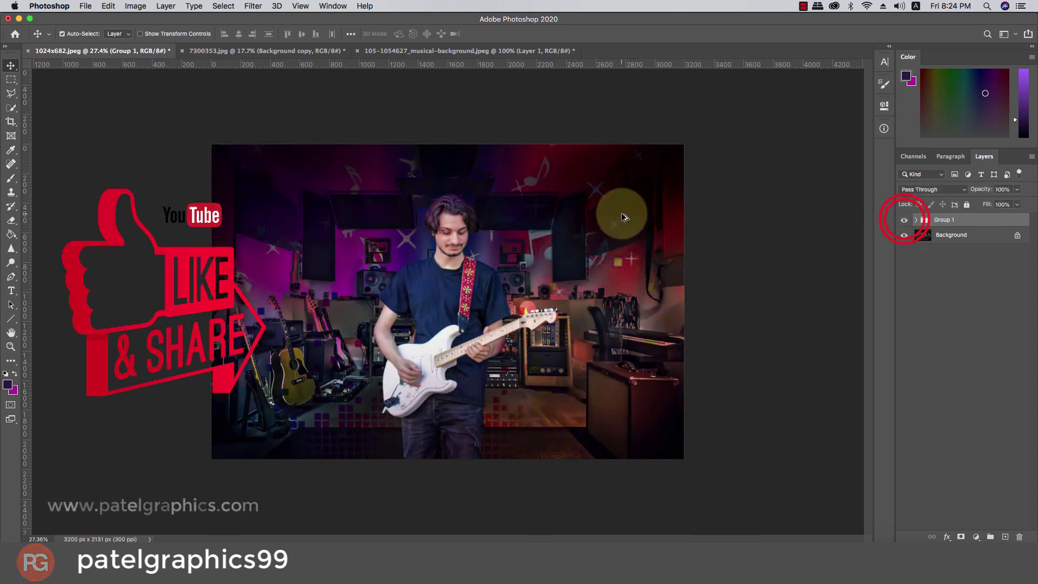